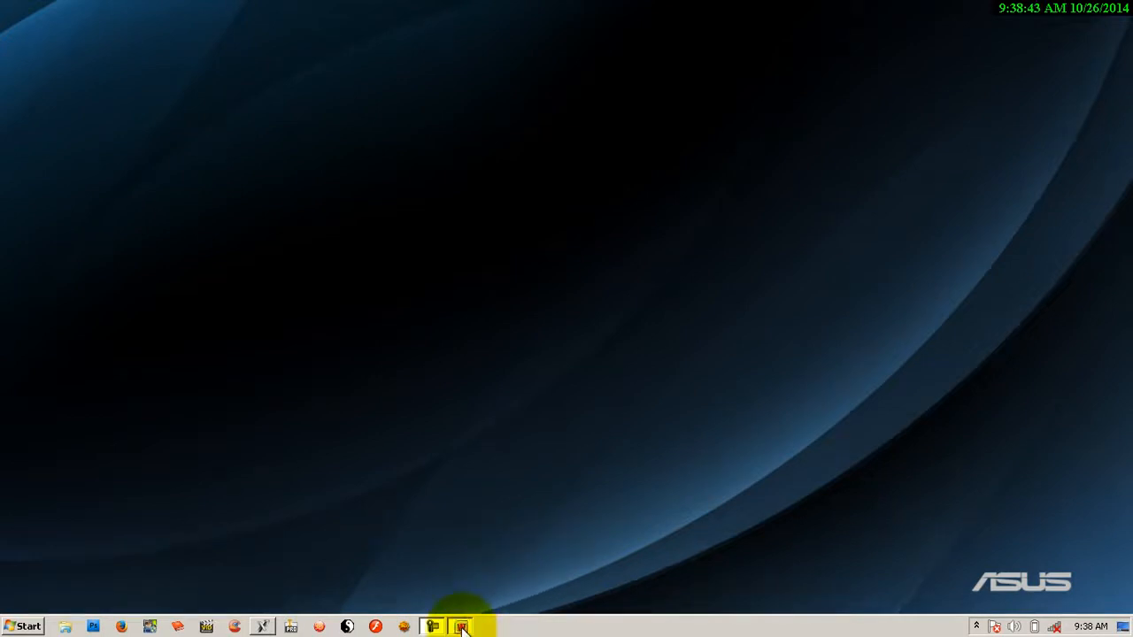
- Examine the dimensioned wheel drawing and its 3D view in the Word exercise document
left_click(460, 626)
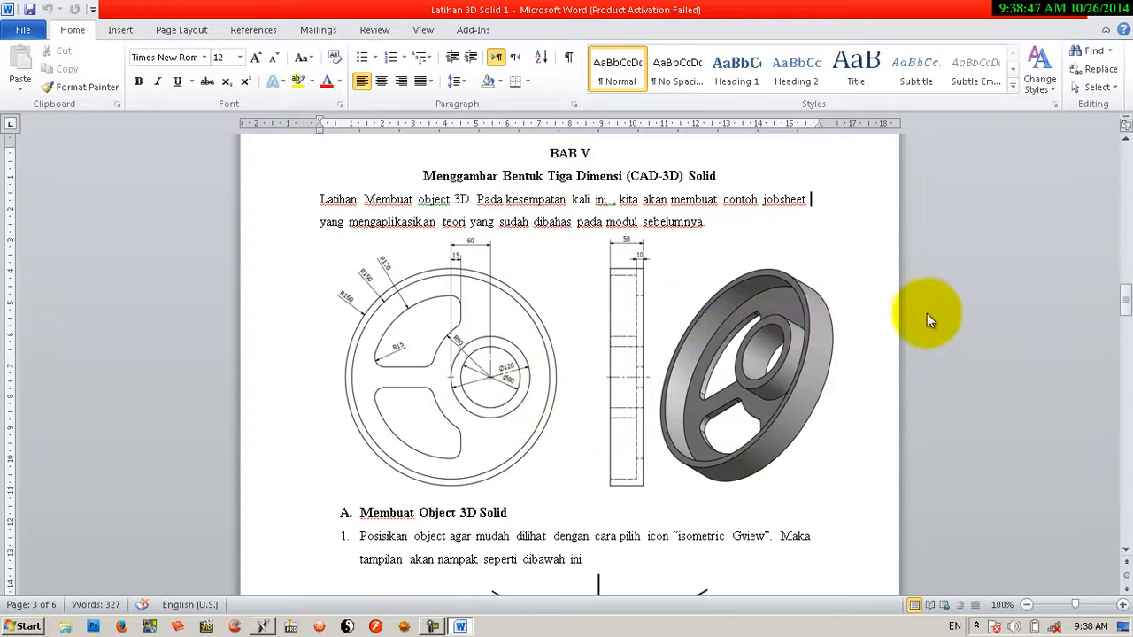
mouse_move(1127, 308)
left_mouse_down()
mouse_move(1126, 295)
mouse_move(1126, 310)
left_mouse_up()
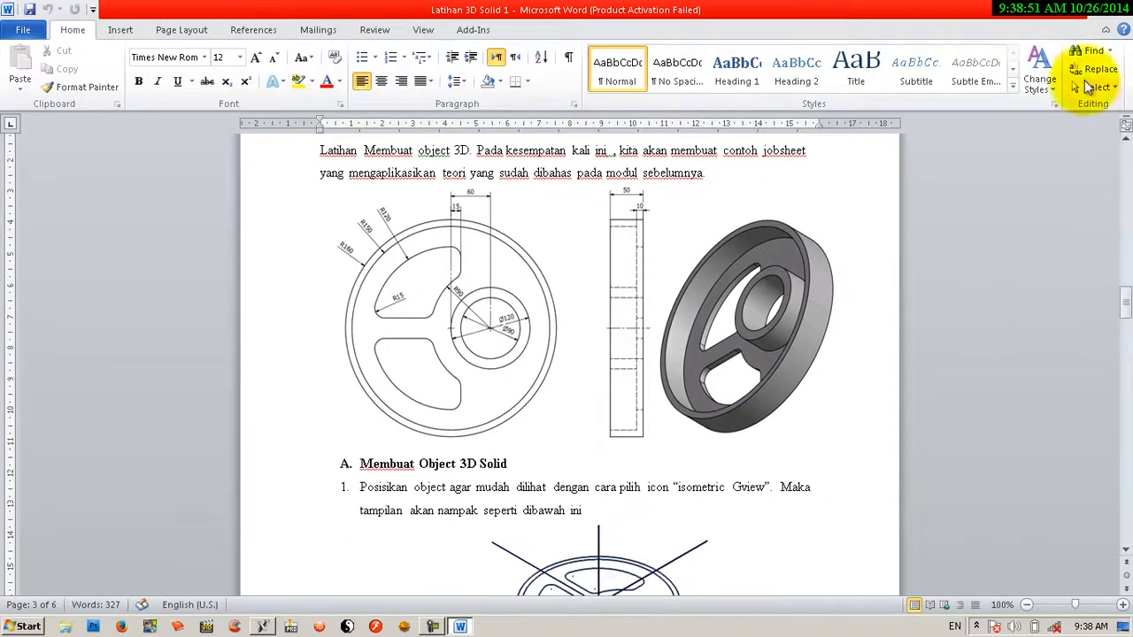
left_click(1102, 9)
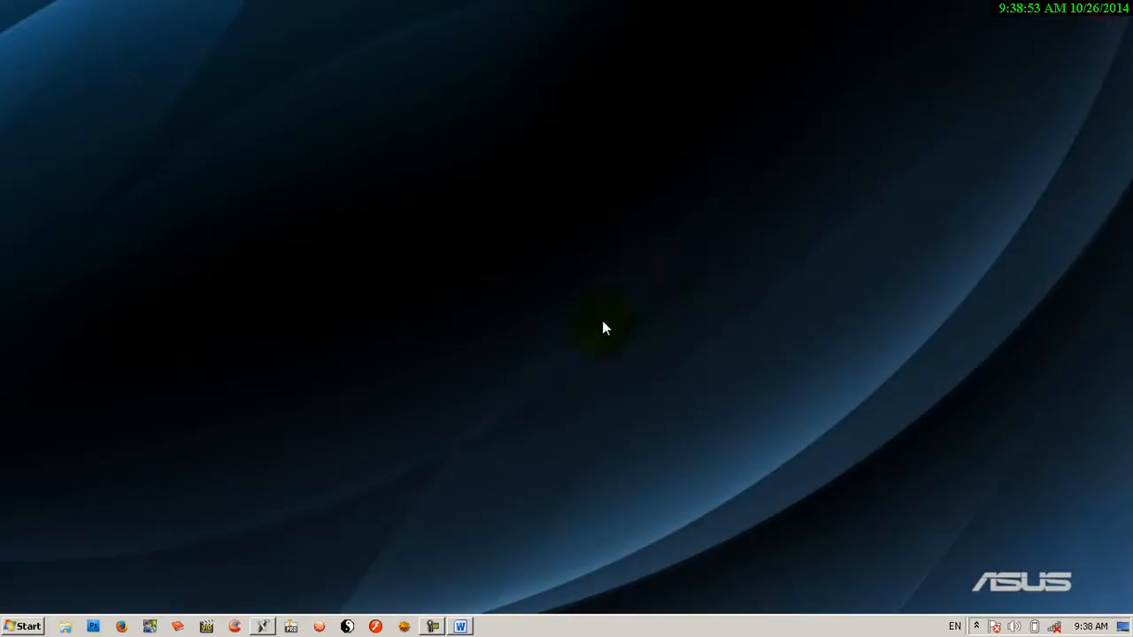
- Switch to Mastercam, fit the solid wheel to the view and check the available mill machine types
left_click(263, 626)
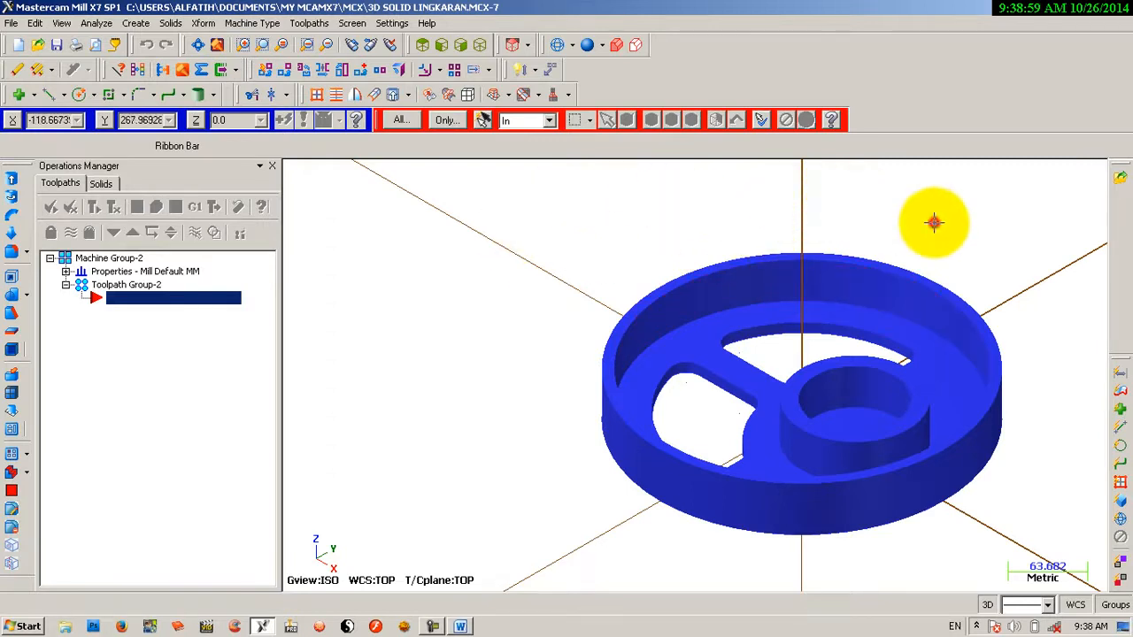
key("alt+F1")
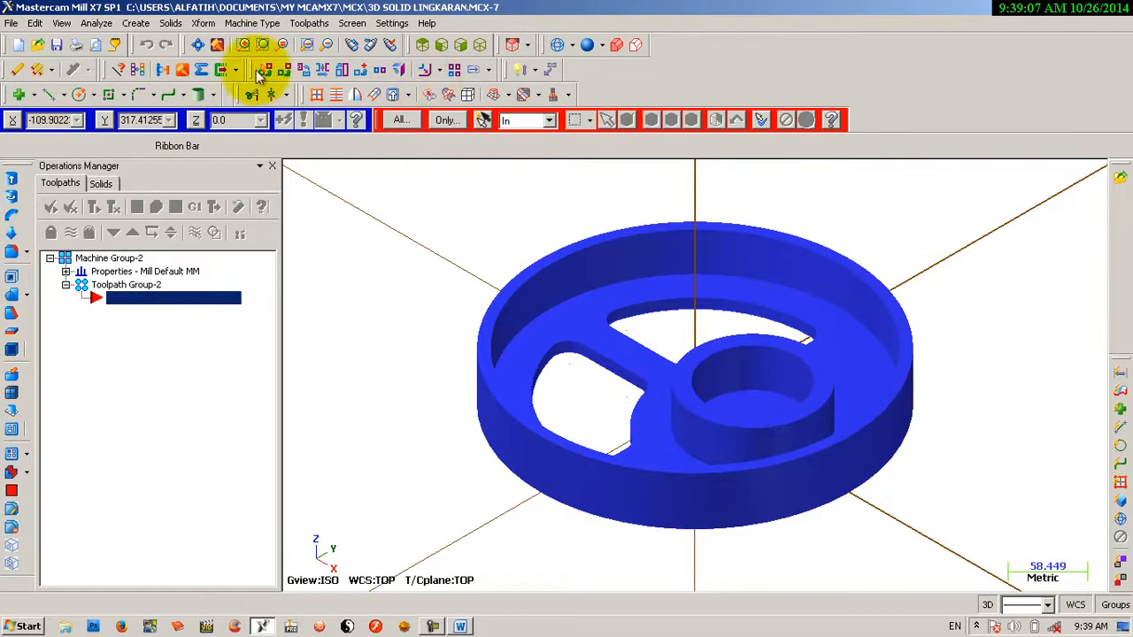
left_click(254, 24)
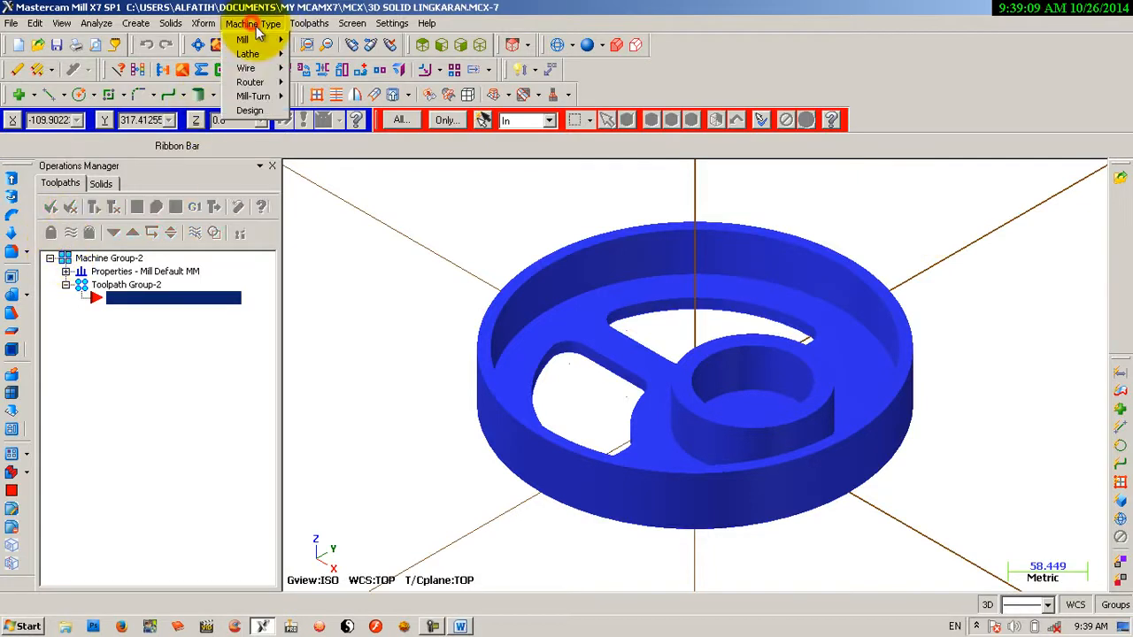
mouse_move(267, 41)
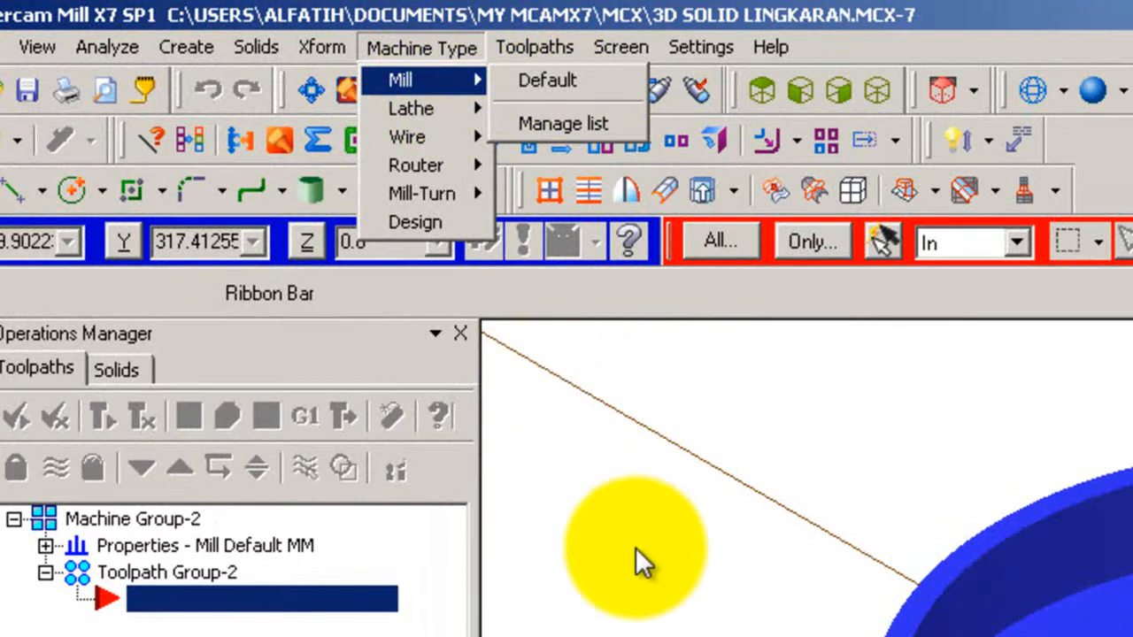
left_click(636, 548)
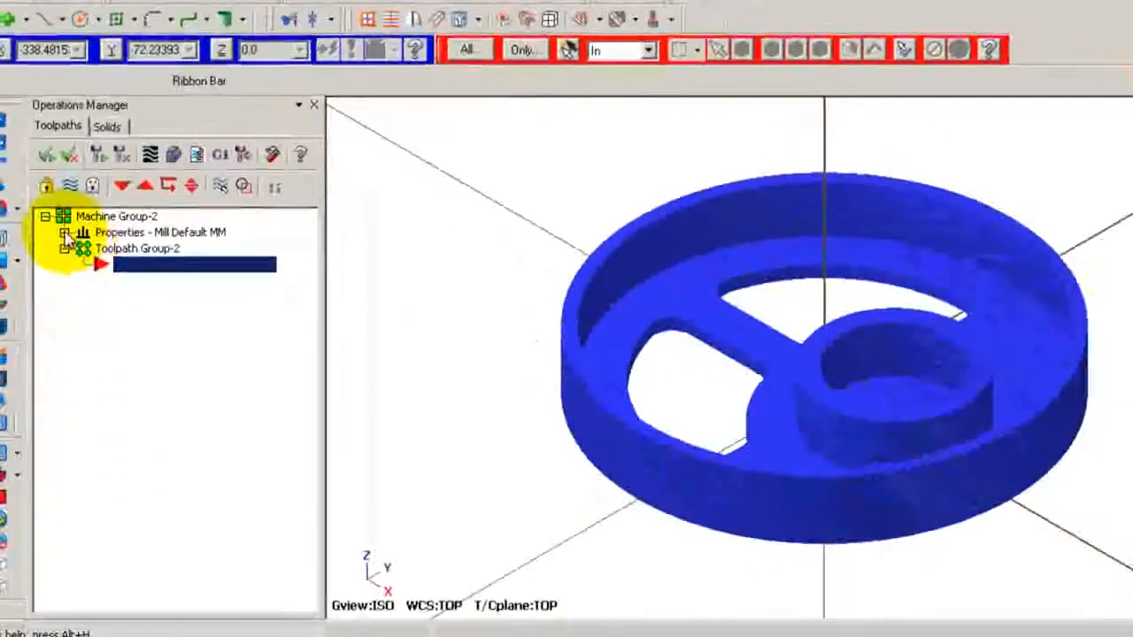
- Define rectangular stock for the machine group from a bounding box around all entities, with zero expansion
left_click(45, 545)
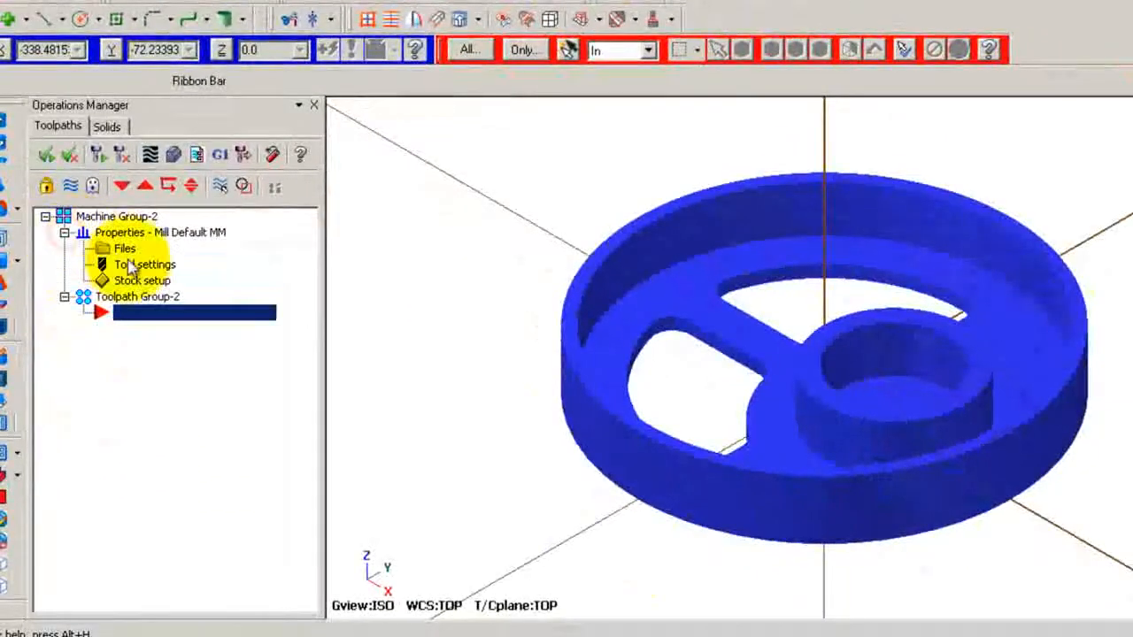
left_click(142, 280)
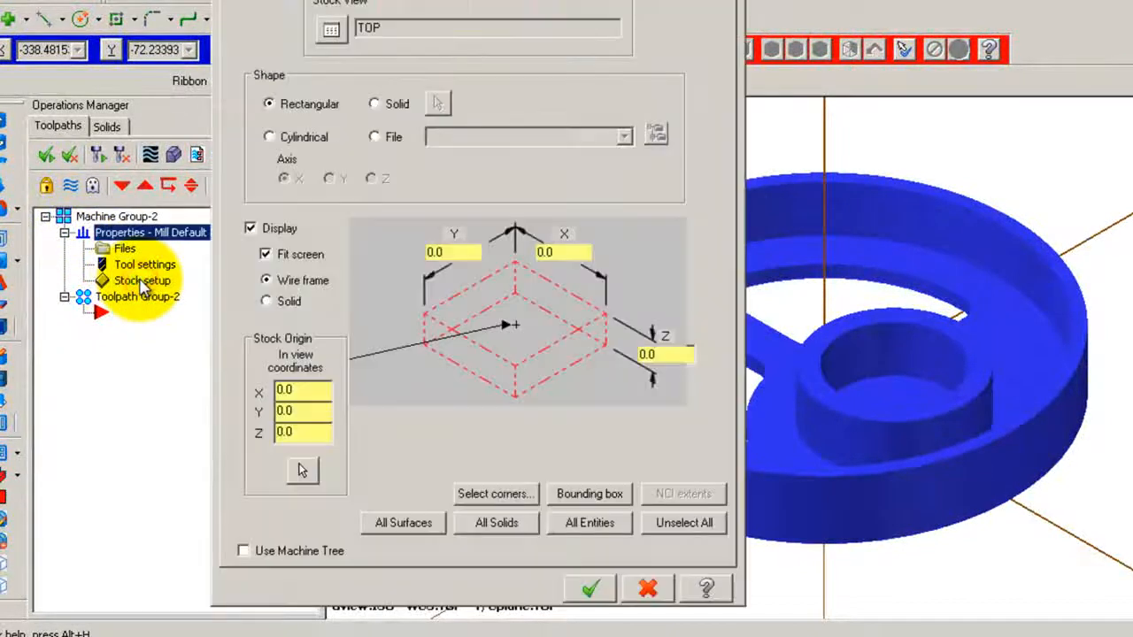
left_click(588, 494)
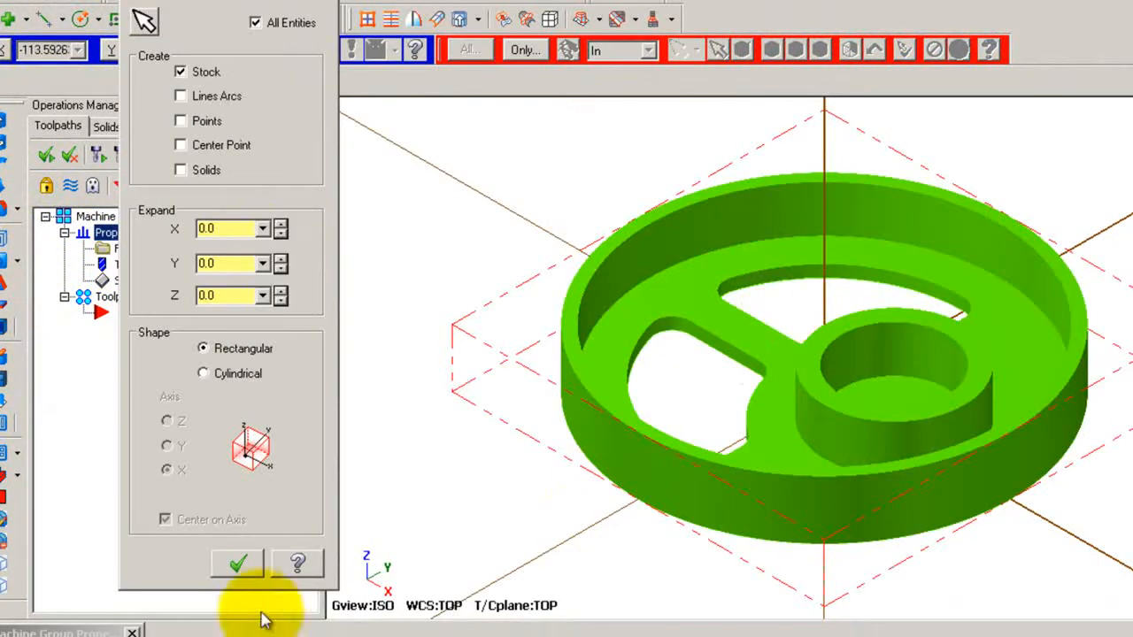
left_click(237, 564)
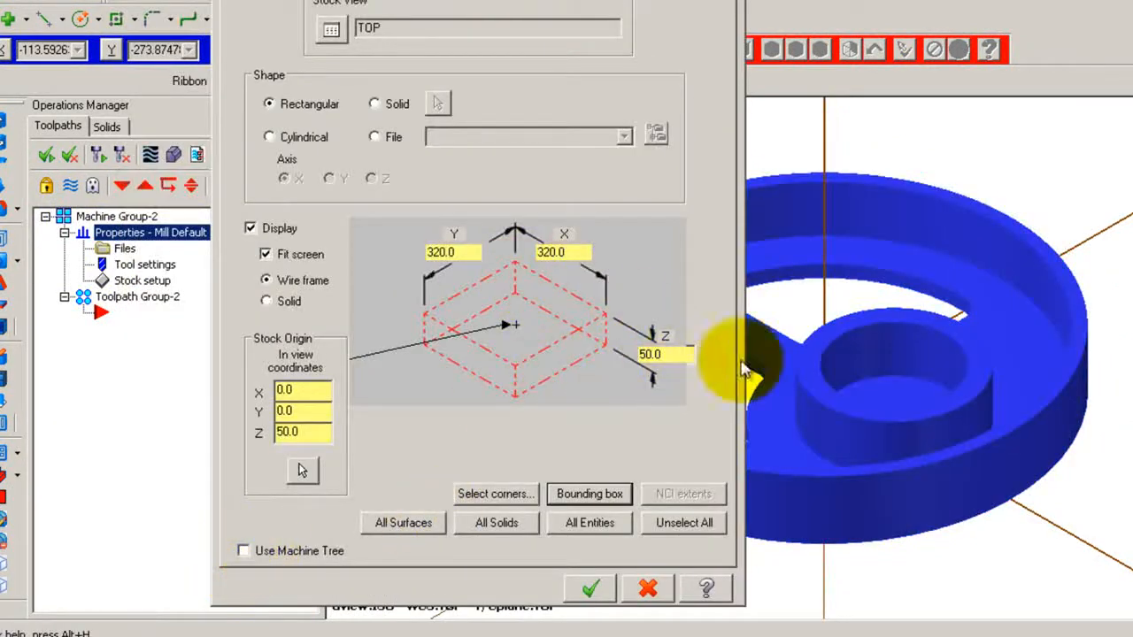
left_click(595, 590)
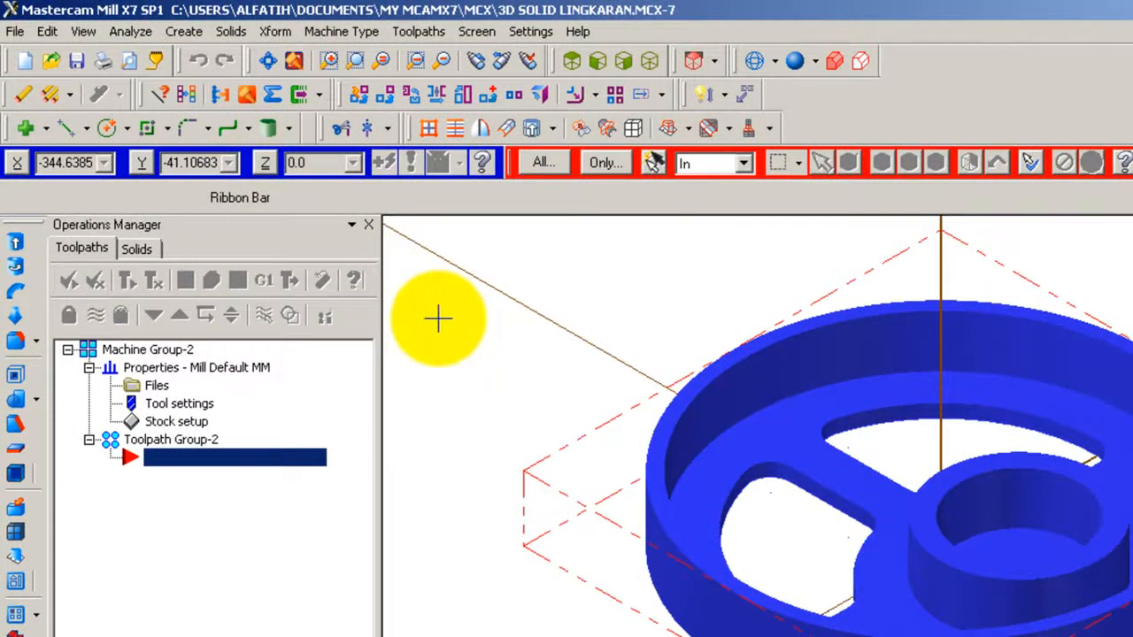
- Start a Pocket toolpath and name its NC file Pocket 1
left_click(418, 30)
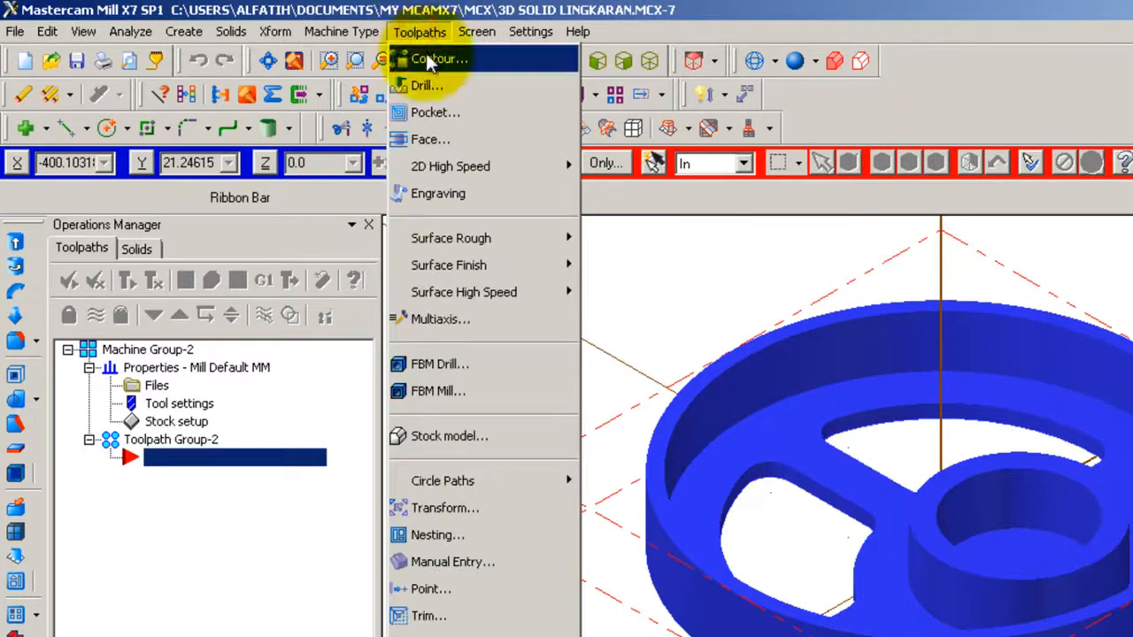
left_click(446, 115)
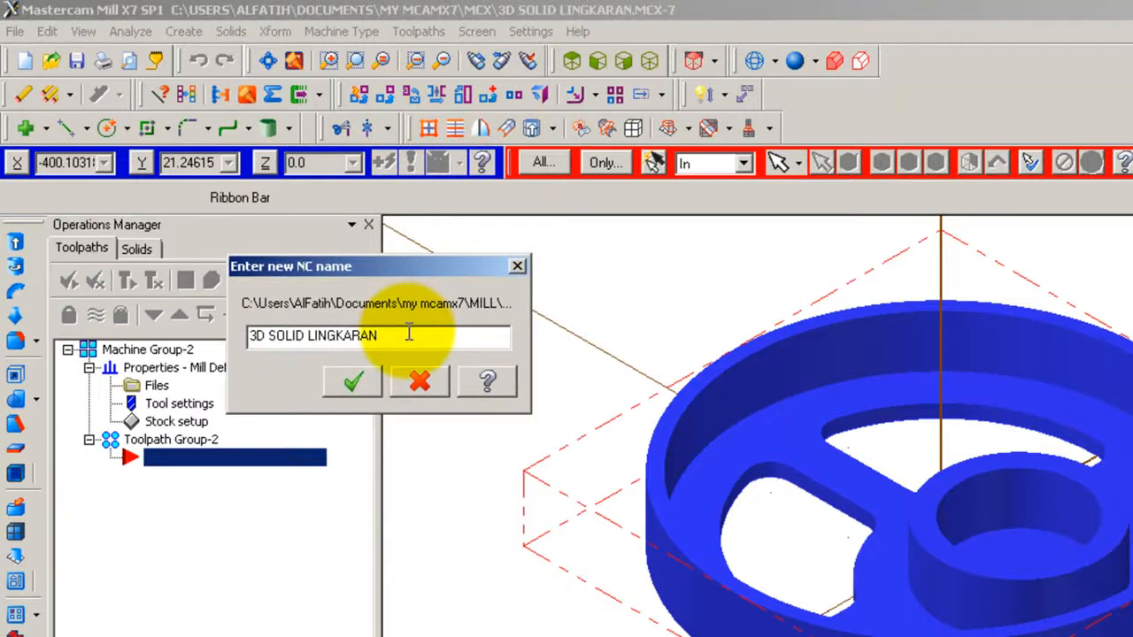
left_click(409, 335)
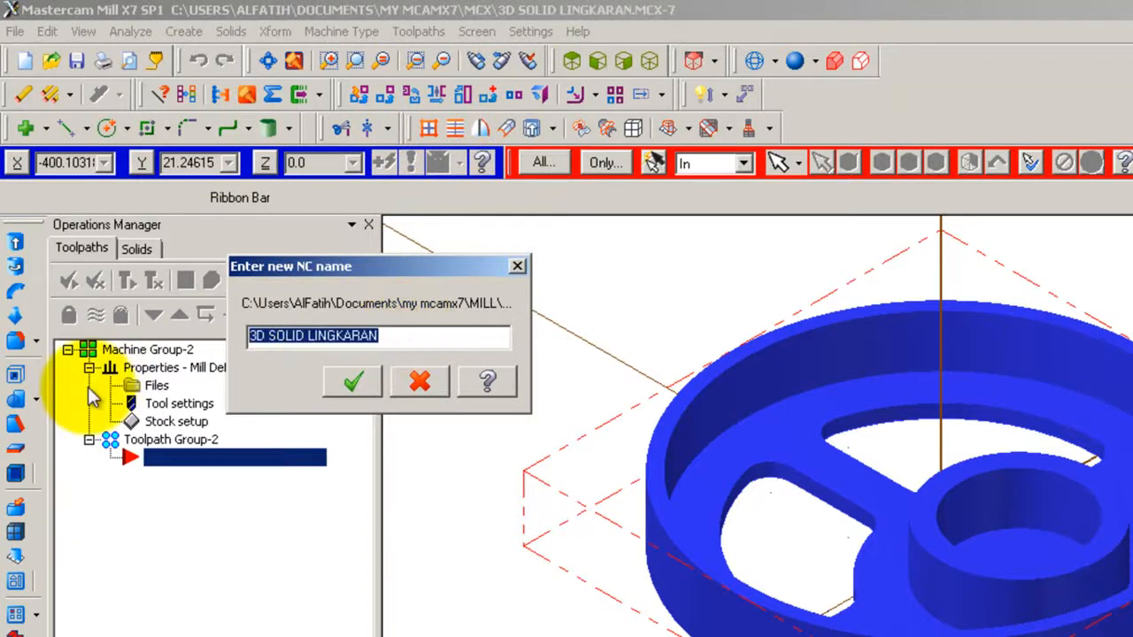
type("Pocket")
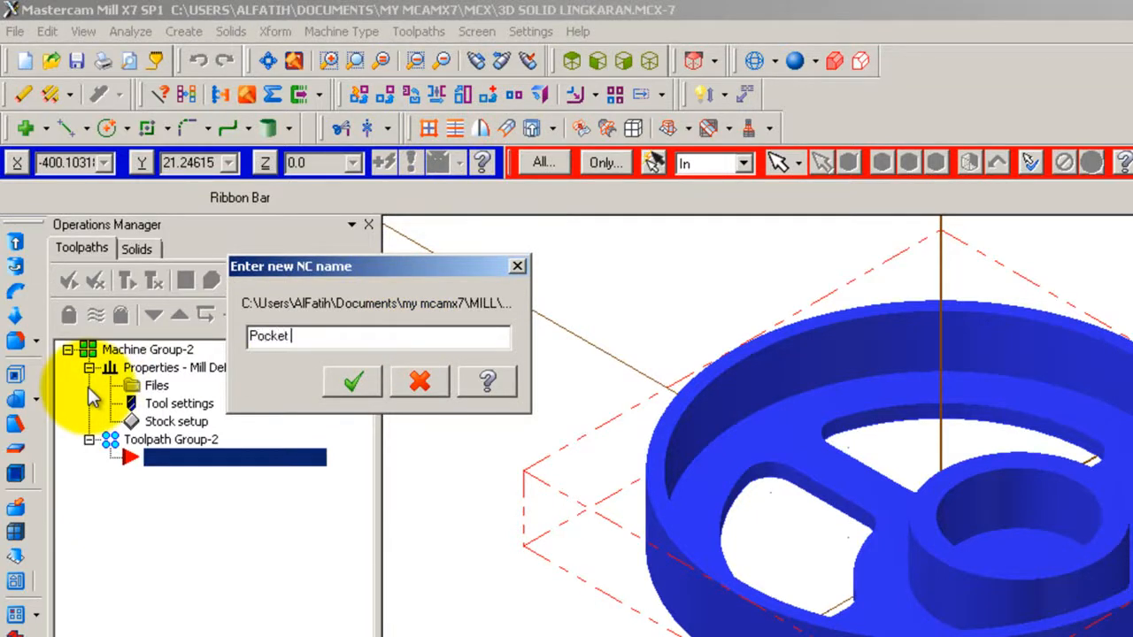
type(" 1")
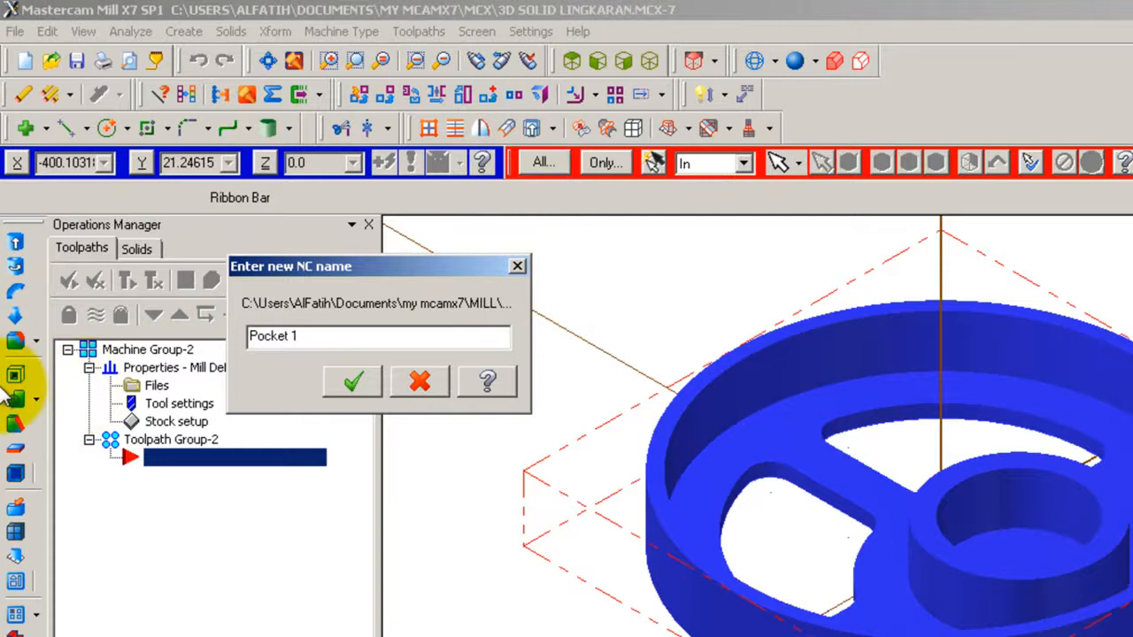
left_click(353, 383)
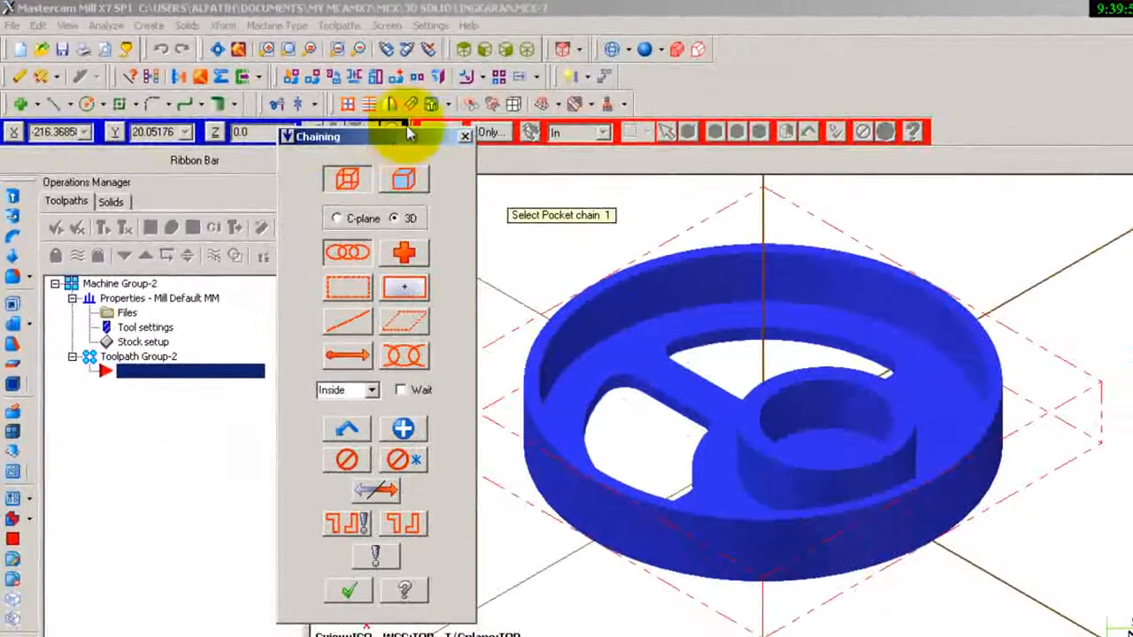
- Display the part as wireframe and chain the rim's inner floor circle and the boss's outer base circle as pocket boundaries
left_click(613, 51)
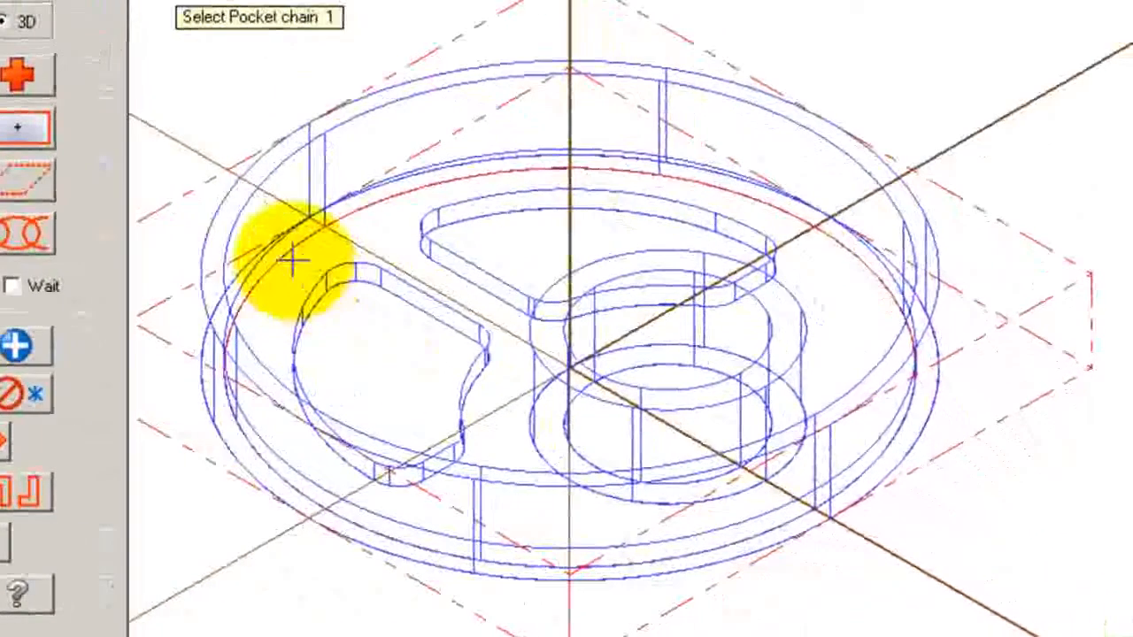
left_click(285, 257)
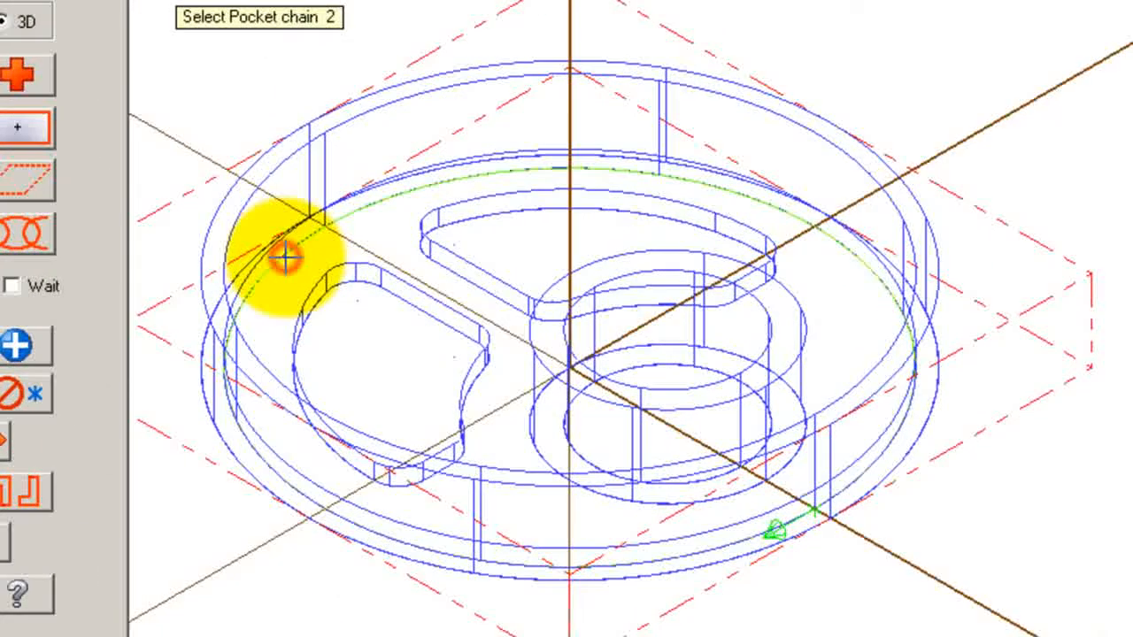
left_click(528, 419)
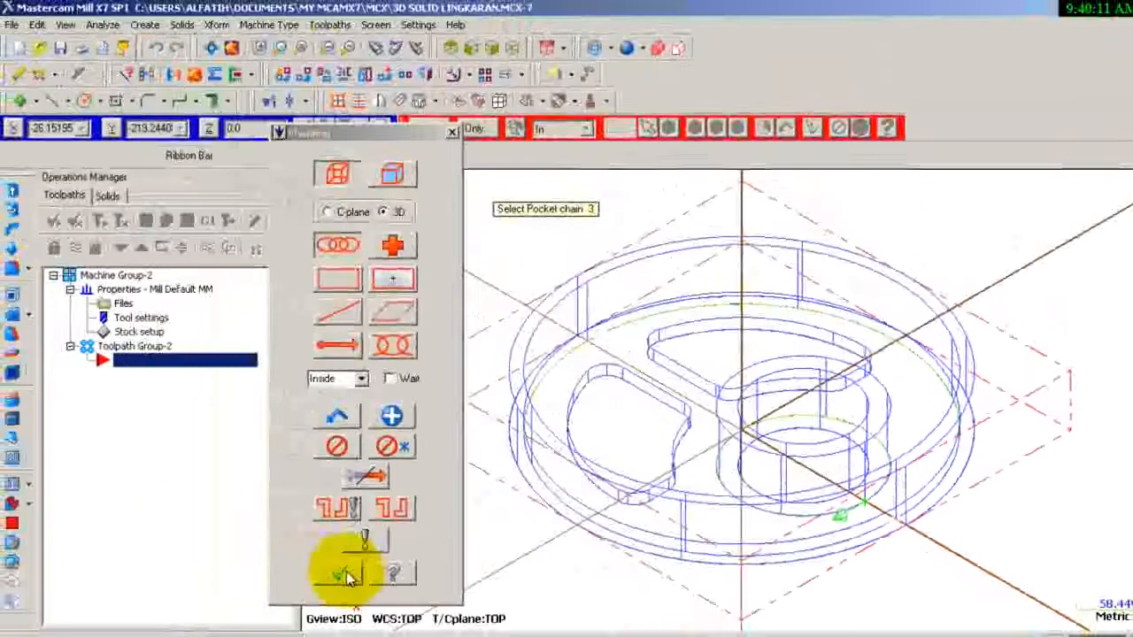
left_click(346, 576)
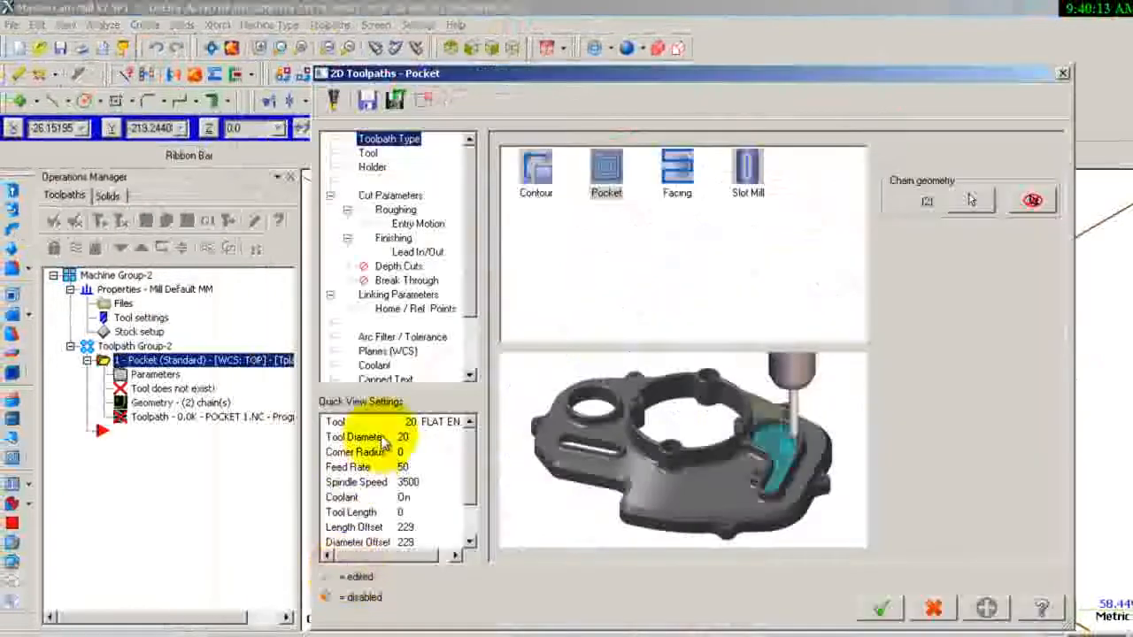
- Choose the 15 mm flat endmill, tool 224, from the tool library for the pocket toolpath
left_click_drag(682, 76, 420, 46)
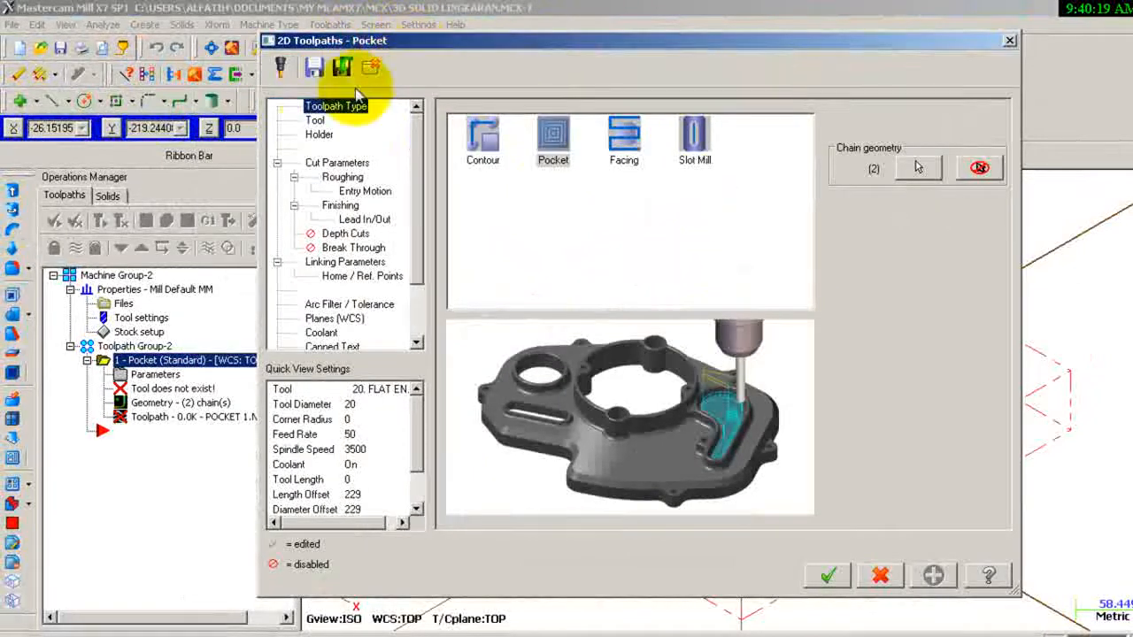
left_click(315, 120)
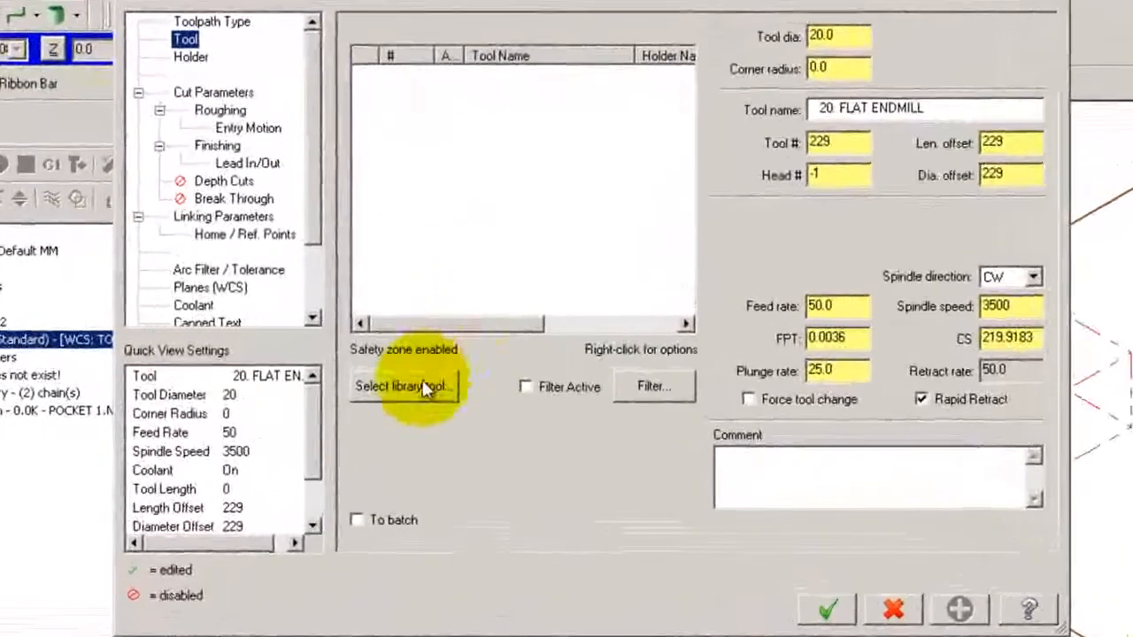
left_click(430, 378)
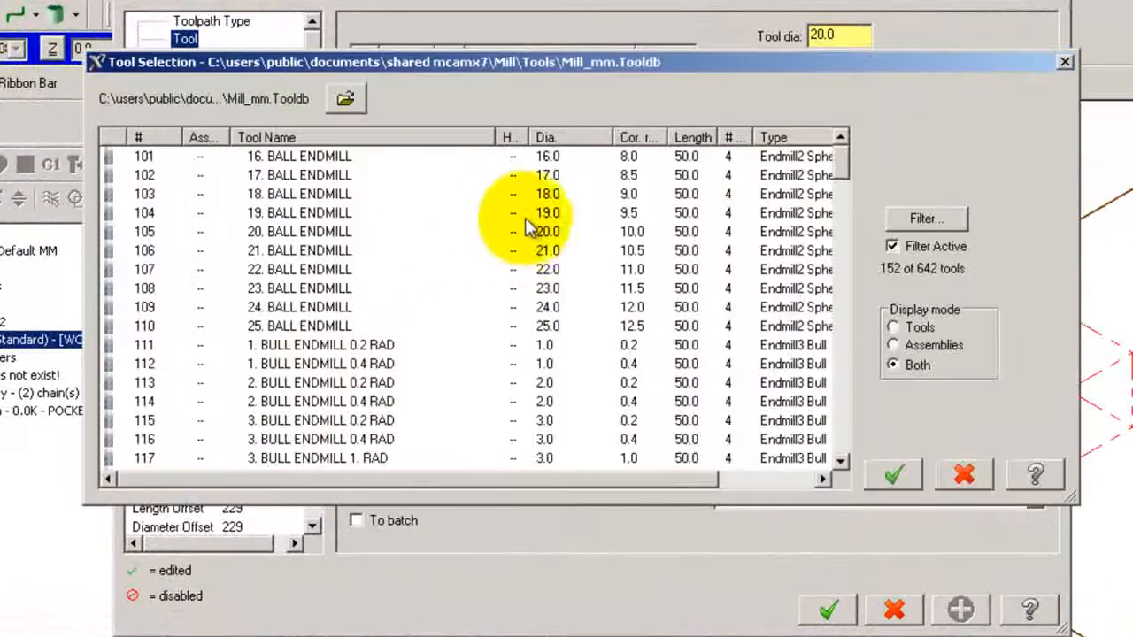
left_click(409, 288)
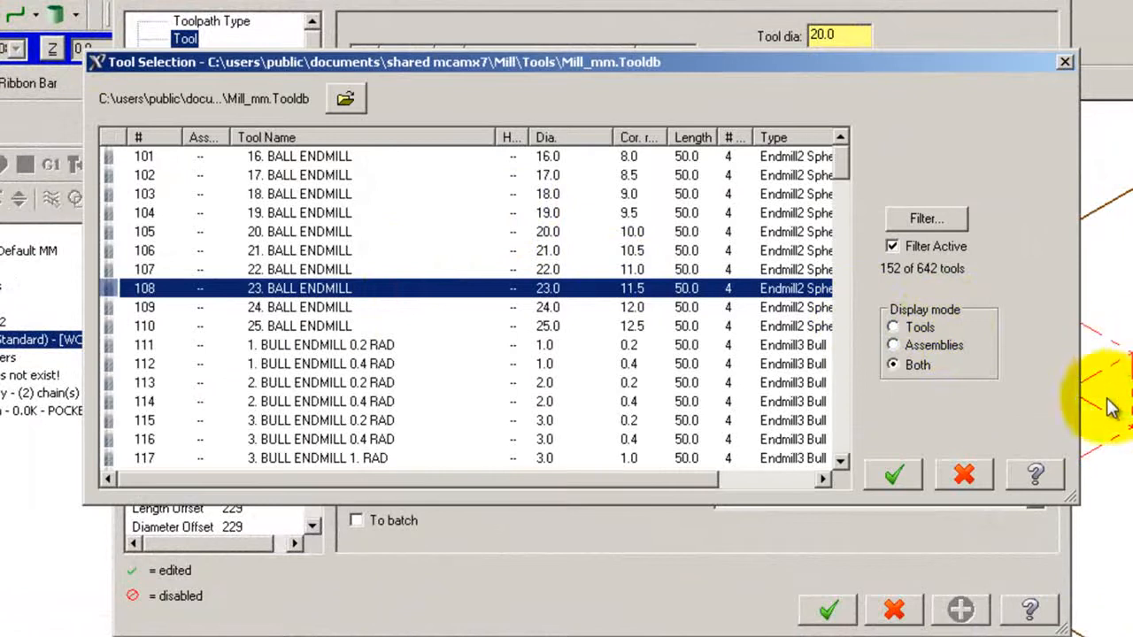
left_click_drag(847, 162, 843, 387)
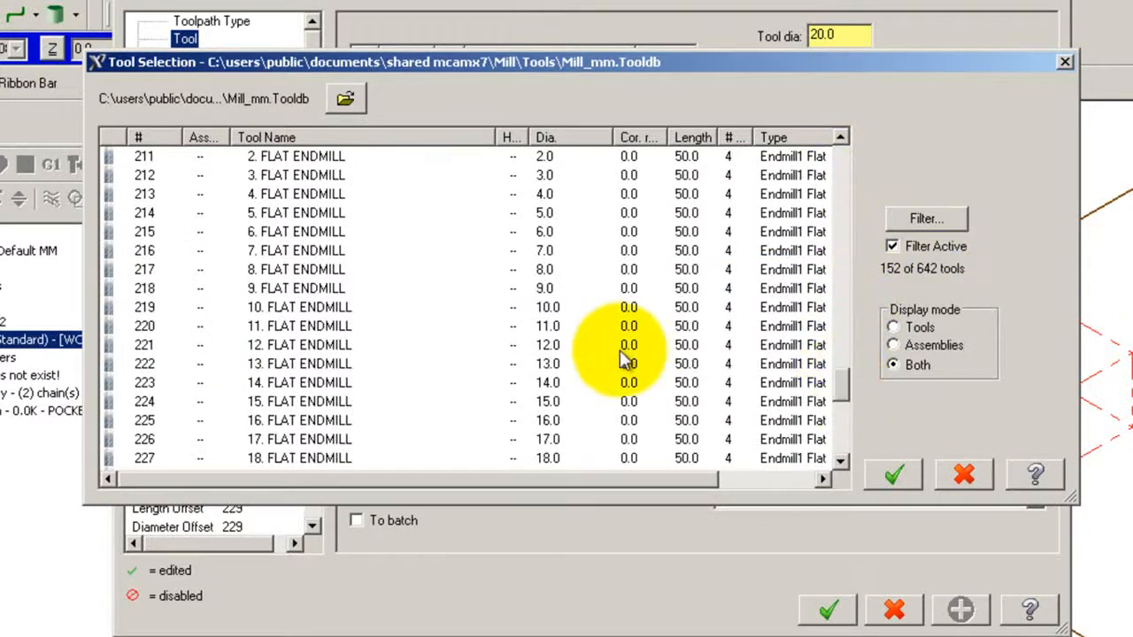
left_click(535, 386)
left_click(549, 403)
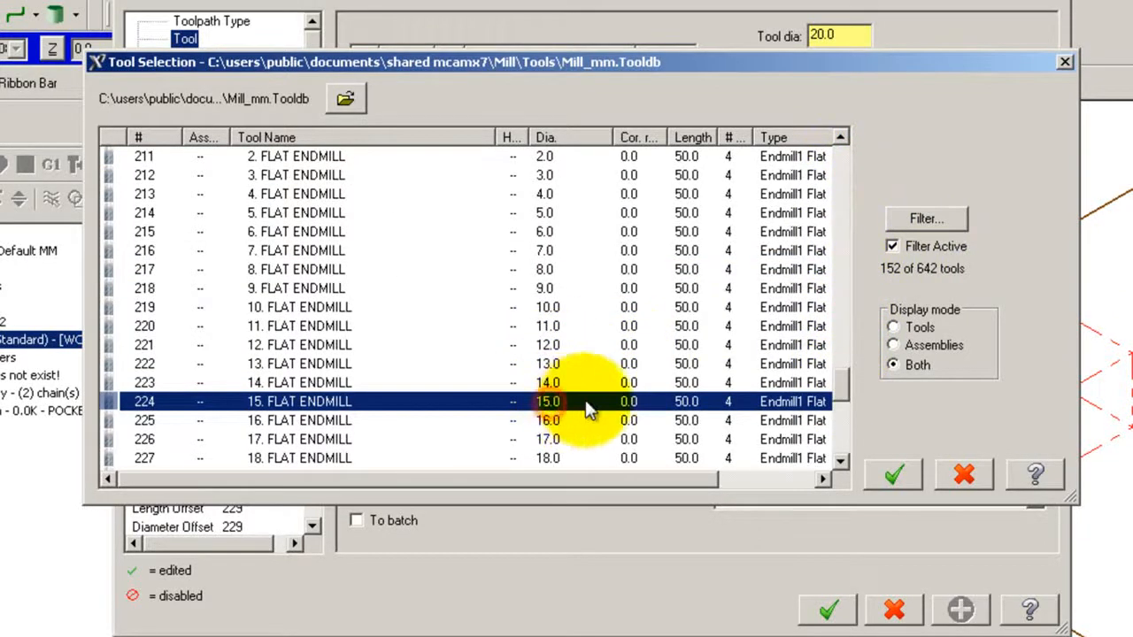
left_click(894, 478)
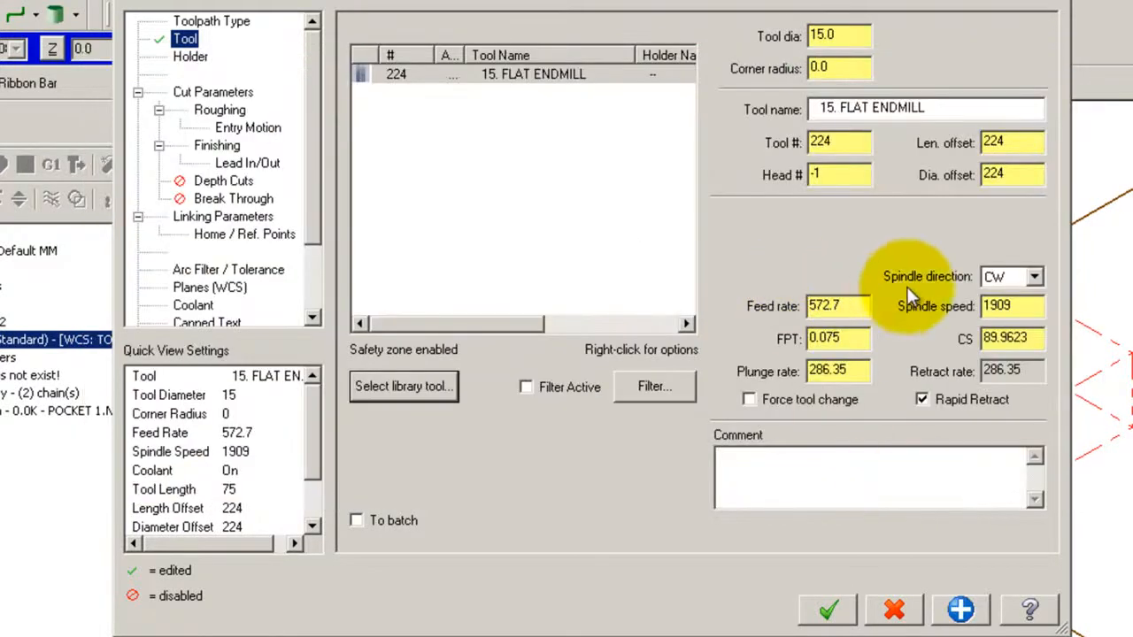
- Set the pocket tool's spindle speed to 3500, feed rate to 100 and plunge rate to 100
double_click(1027, 305)
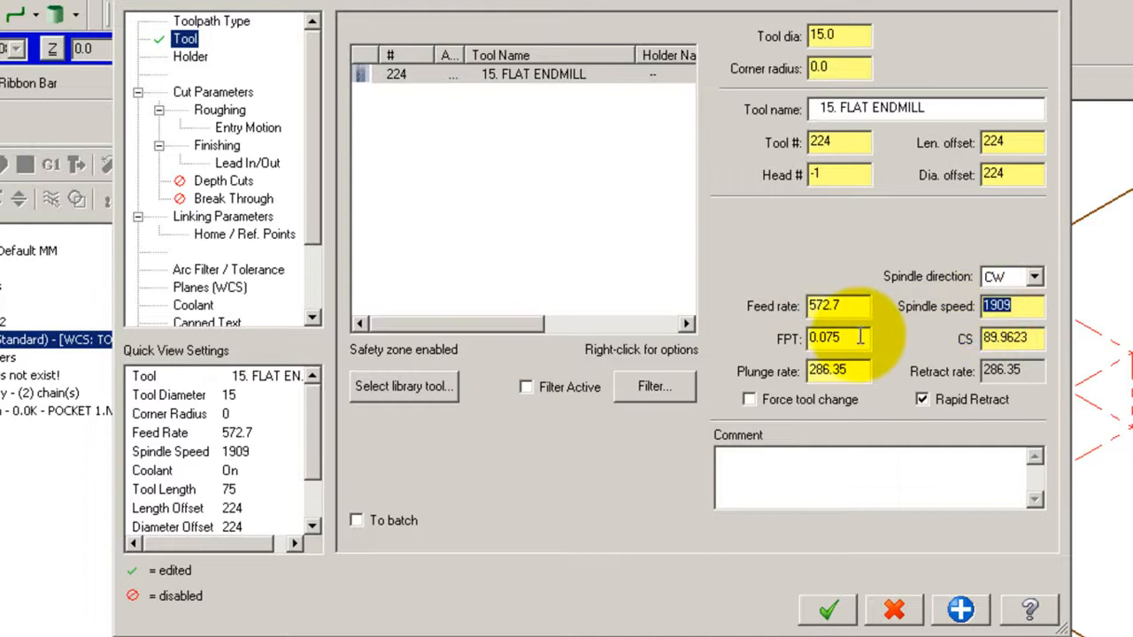
type("3500")
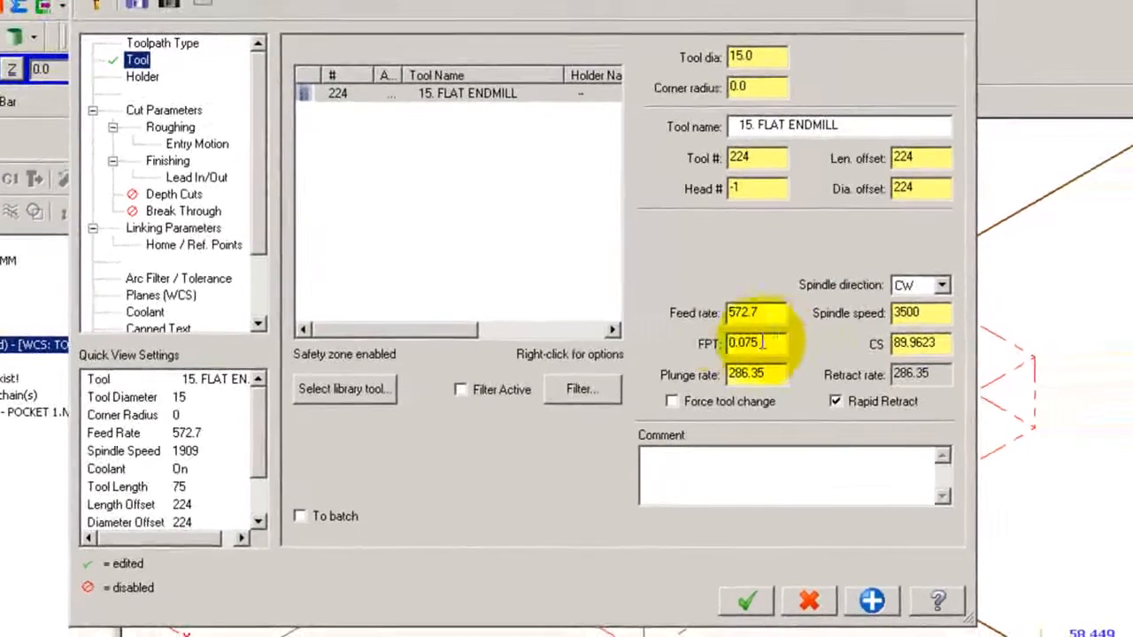
double_click(778, 311)
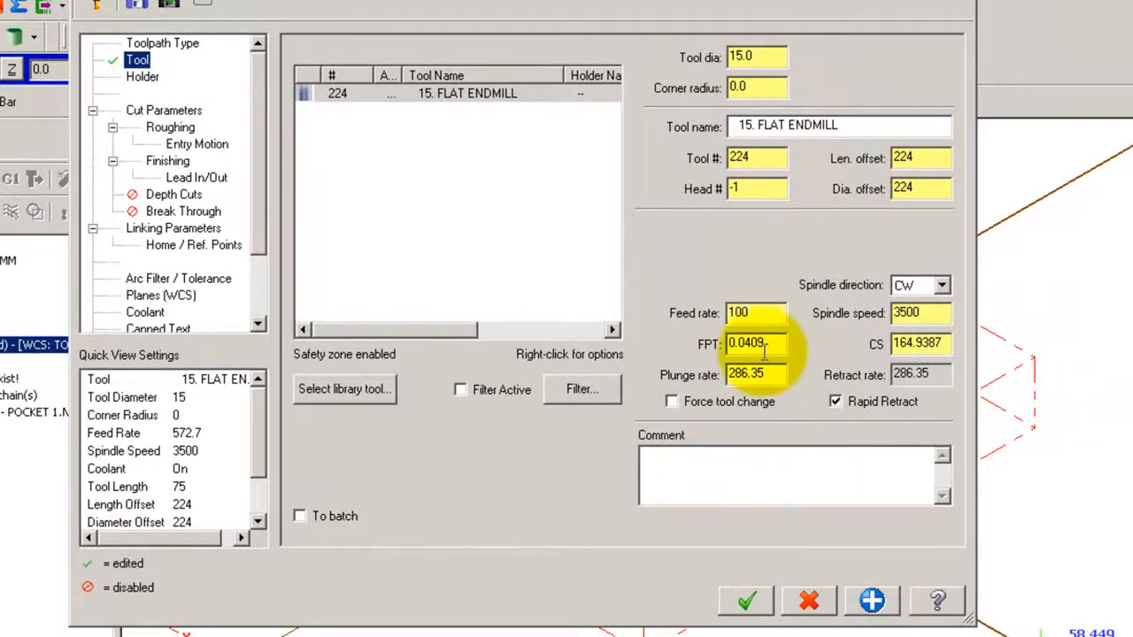
double_click(783, 375)
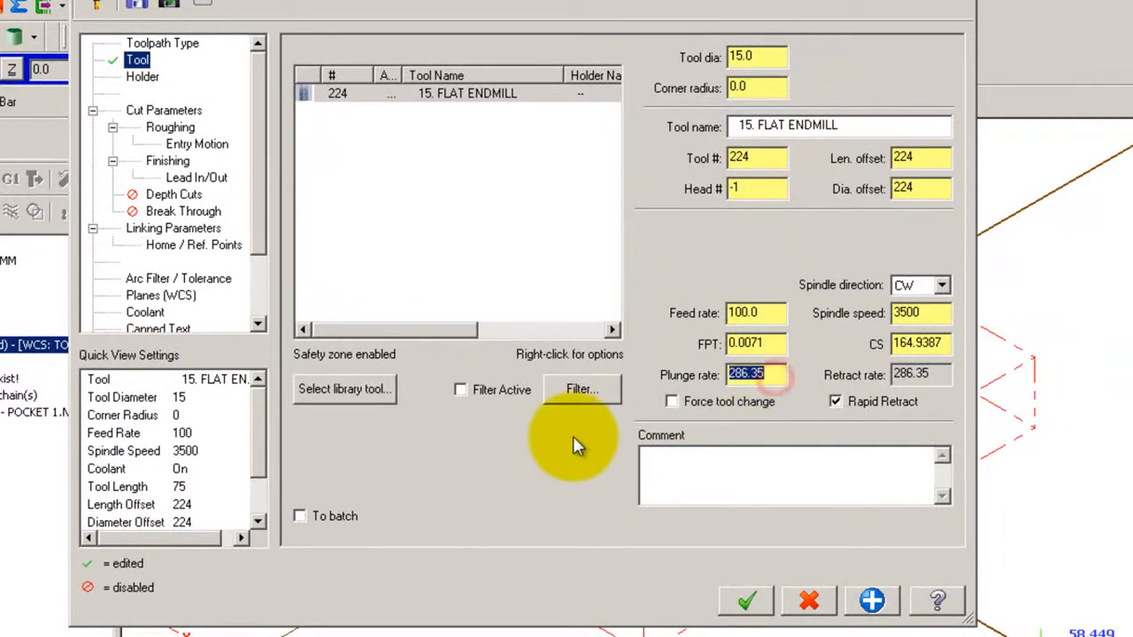
type("100")
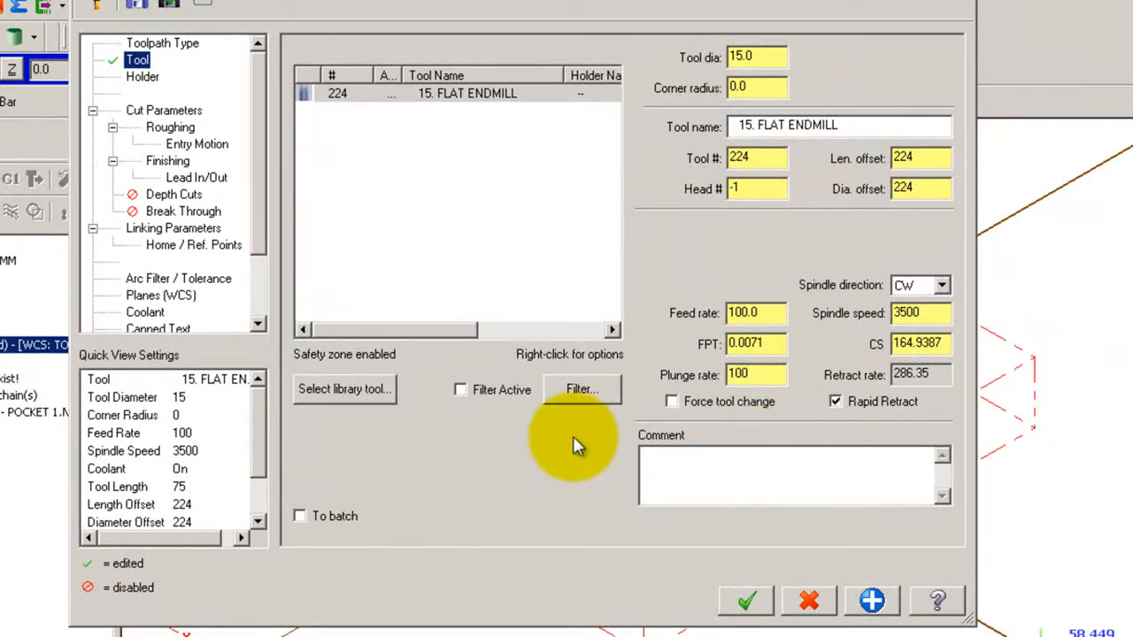
- Keep the default holder and set the pocket's stock to leave on walls and on floors to 0
left_click(142, 77)
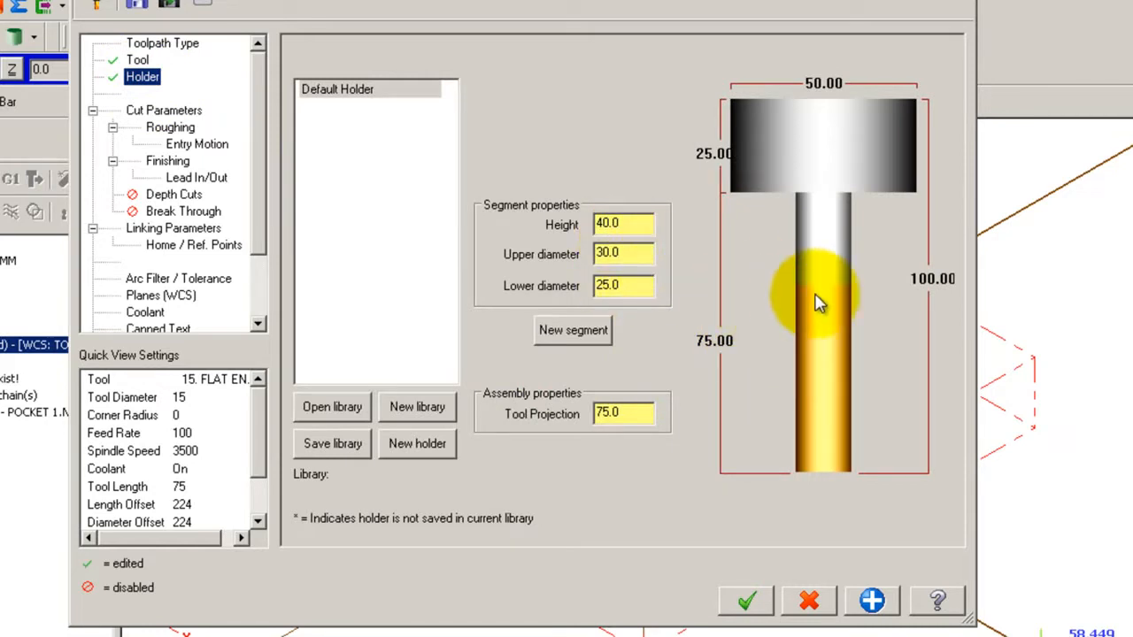
left_click(169, 112)
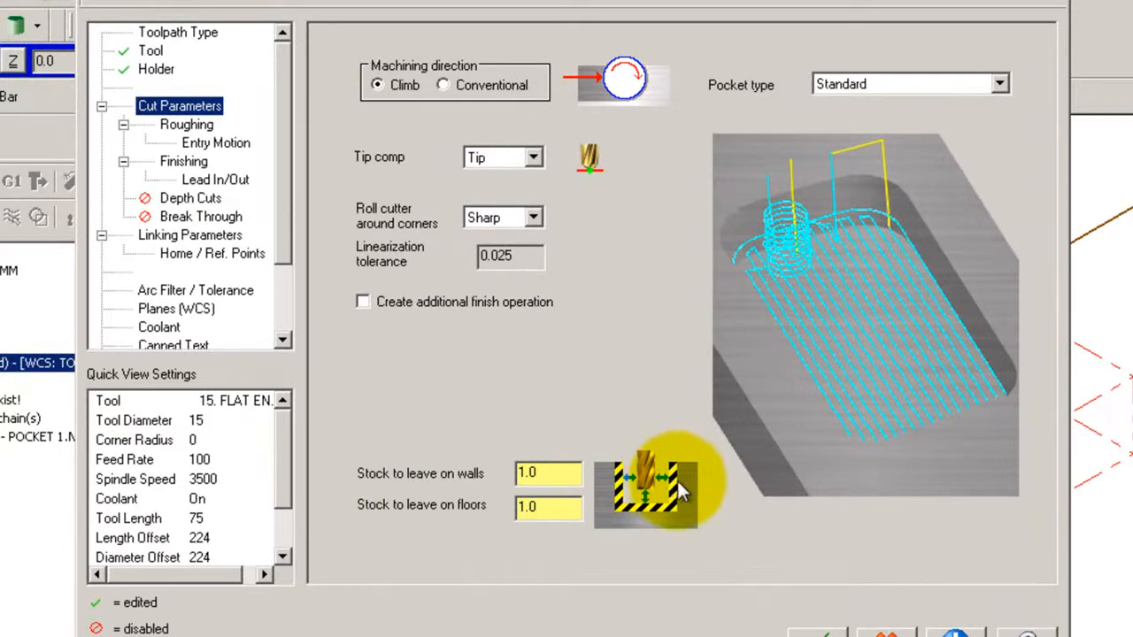
left_click(574, 471)
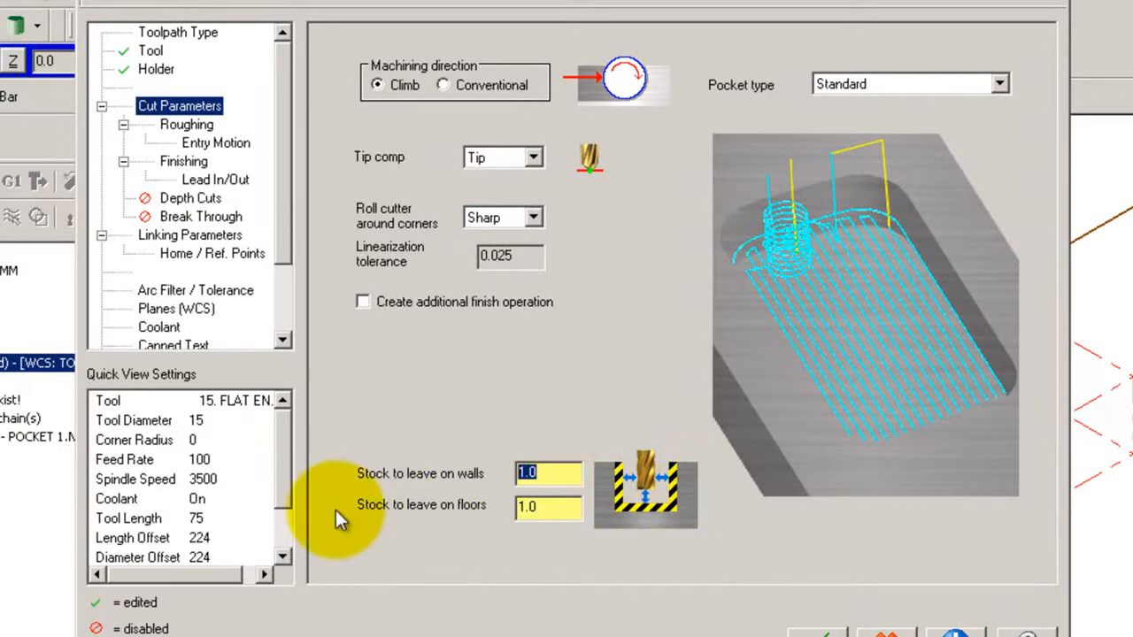
type("0")
left_click(547, 504)
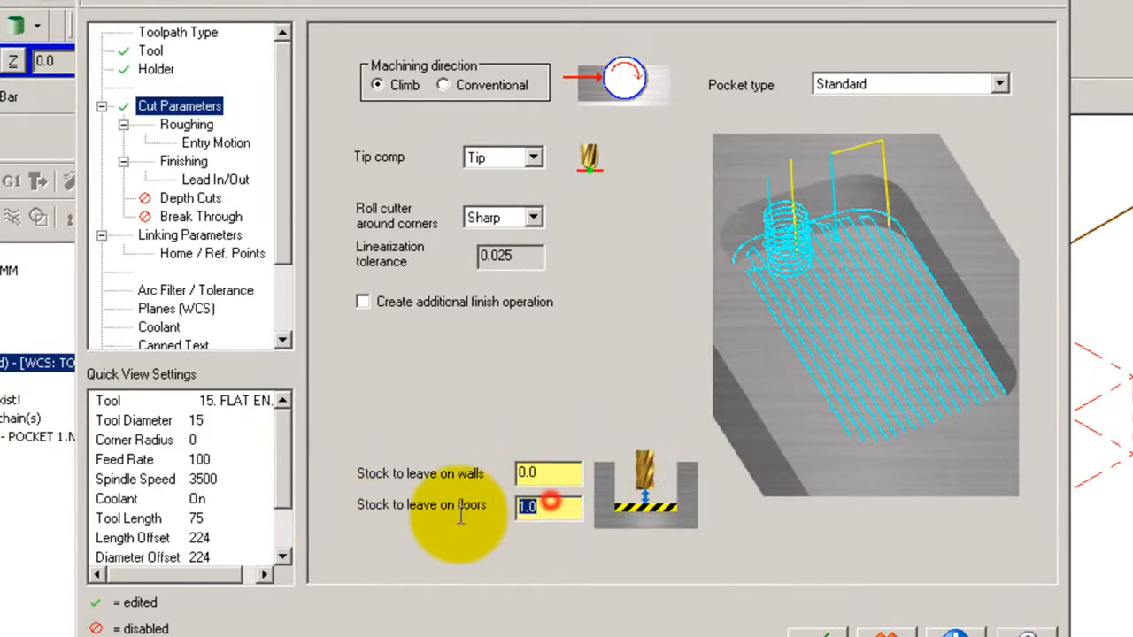
type("0")
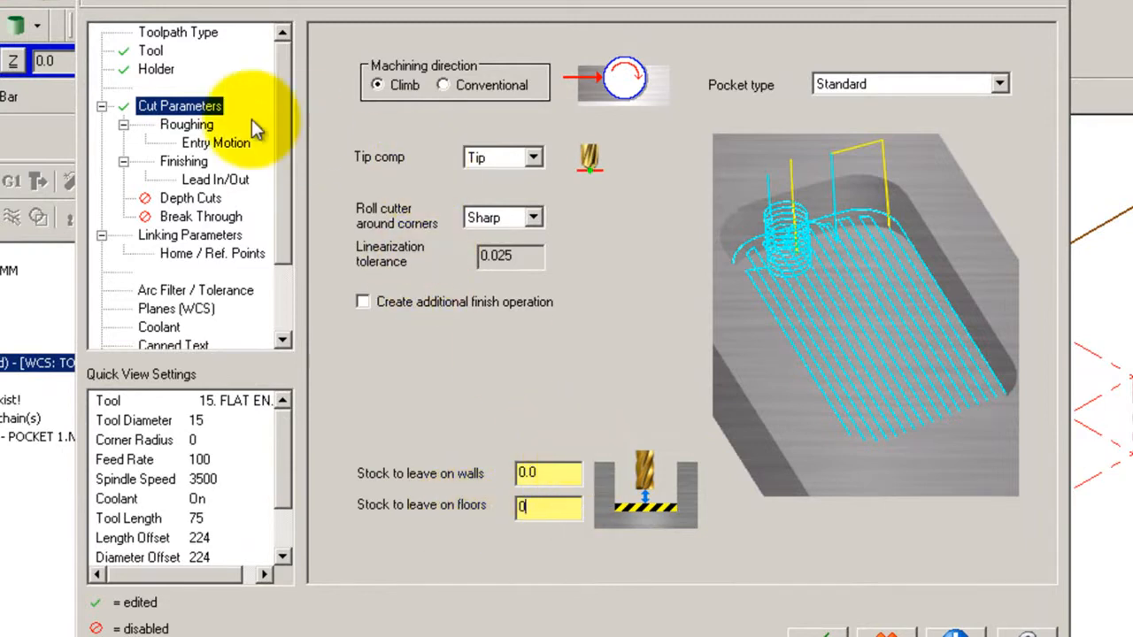
- Set the stepover percentage to 20 for the High Speed pocket roughing
left_click(185, 125)
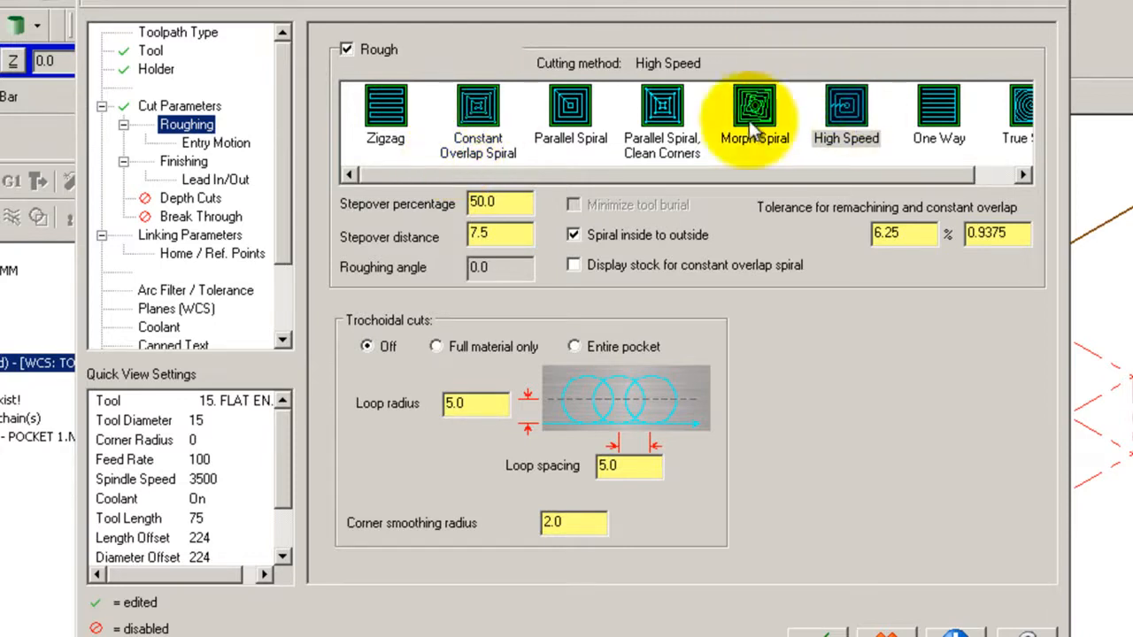
double_click(503, 203)
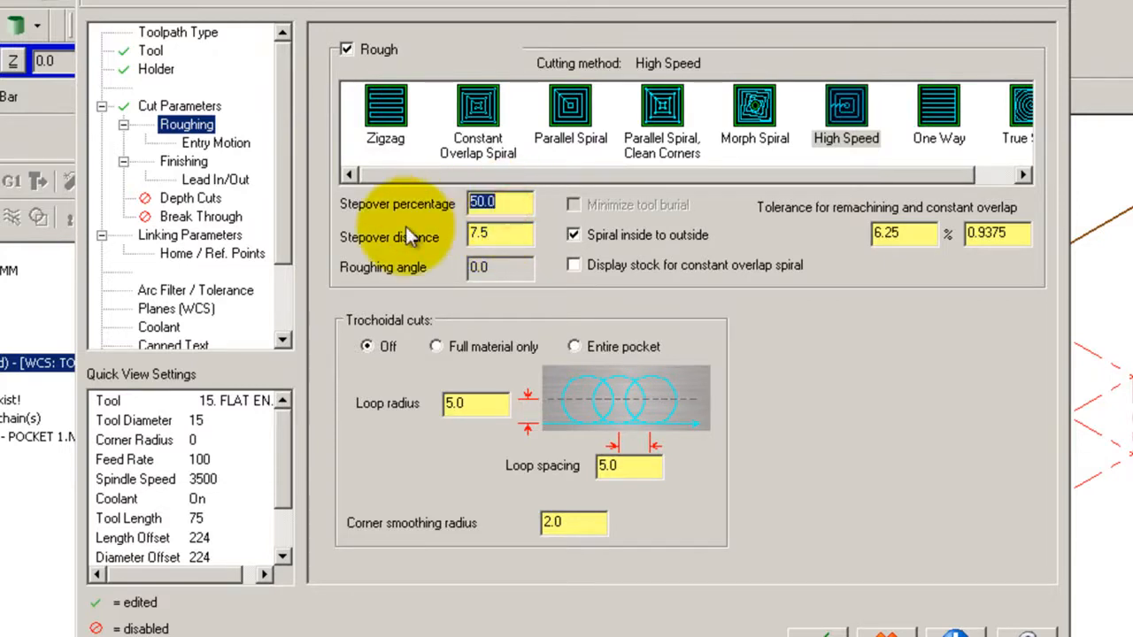
type("20")
left_click(478, 402)
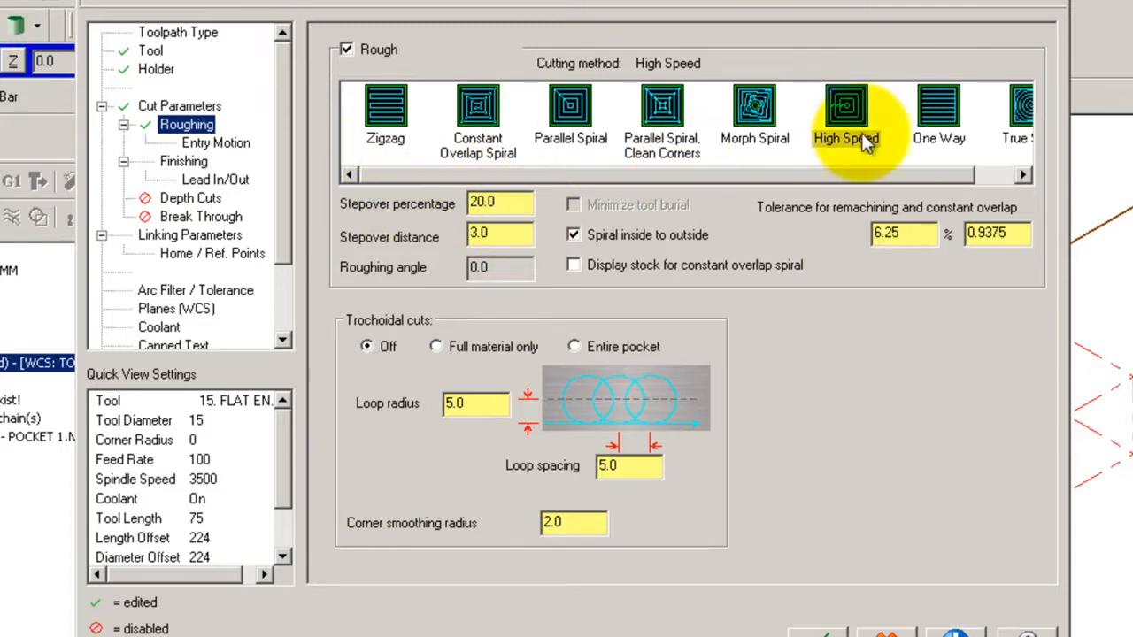
left_click(232, 147)
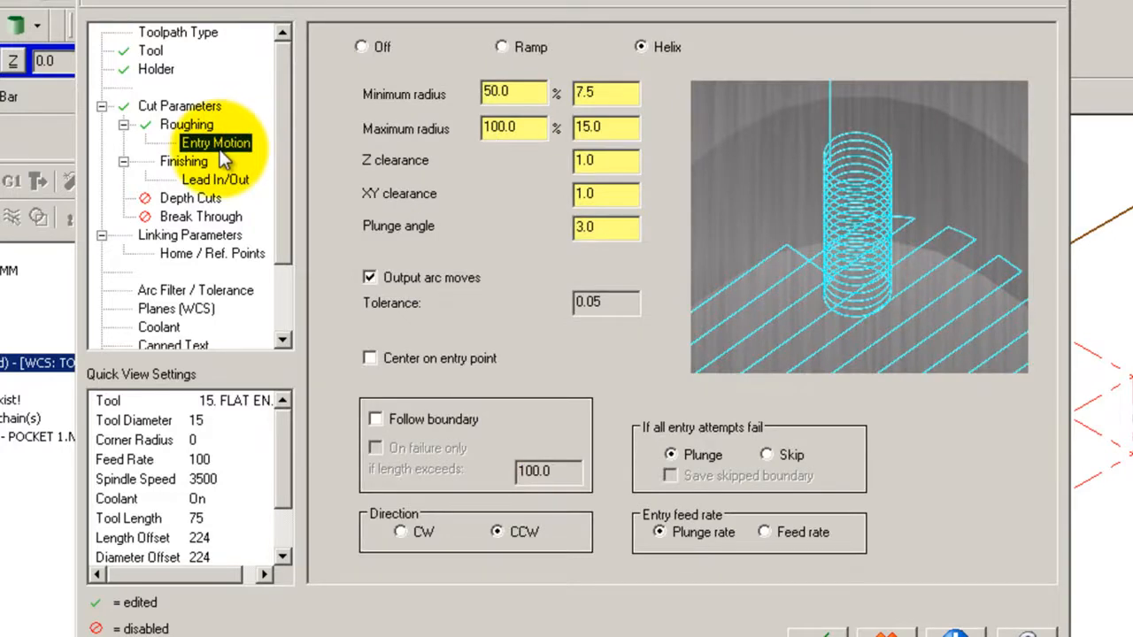
left_click(197, 162)
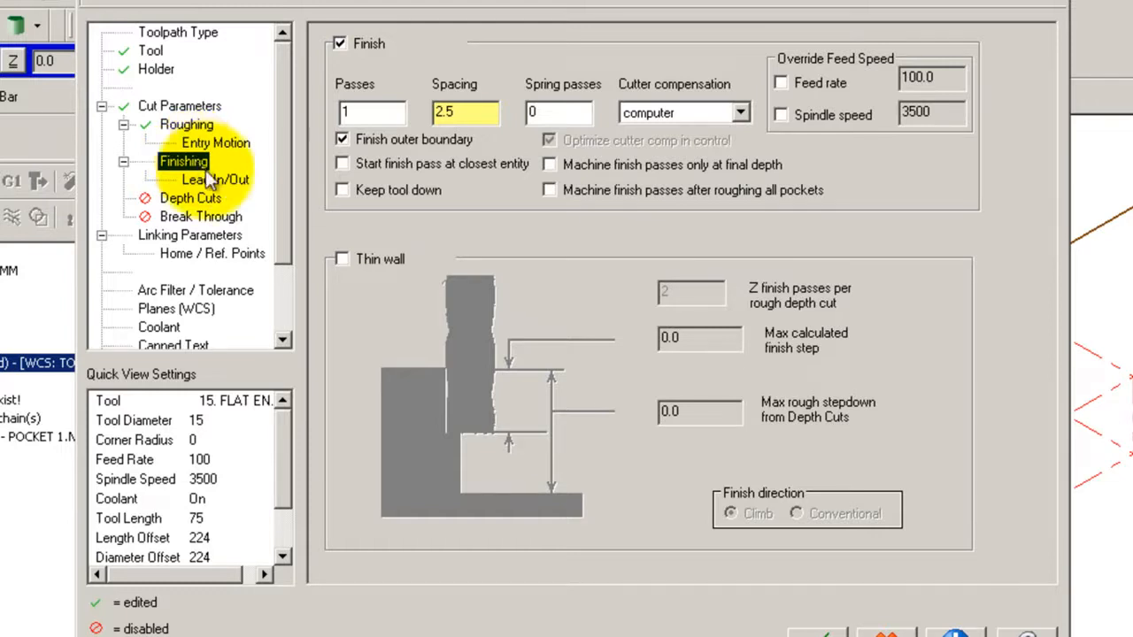
left_click(222, 180)
- Enable depth cuts with a maximum rough step of 5 and Keep tool down, and turn on Break through
left_click(190, 199)
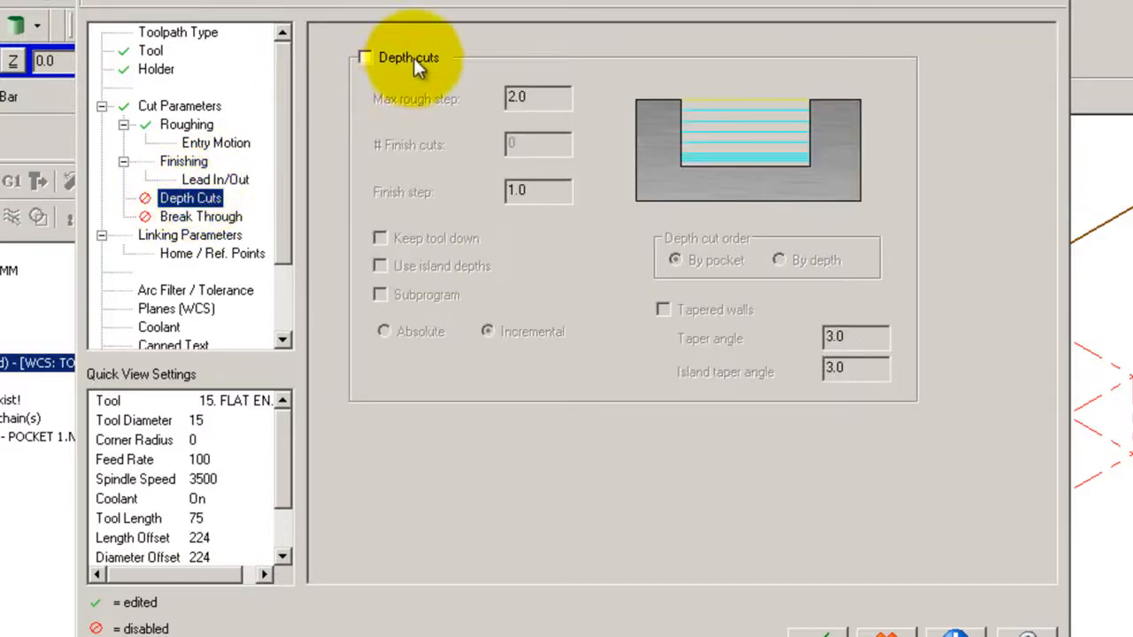
left_click(365, 57)
double_click(559, 97)
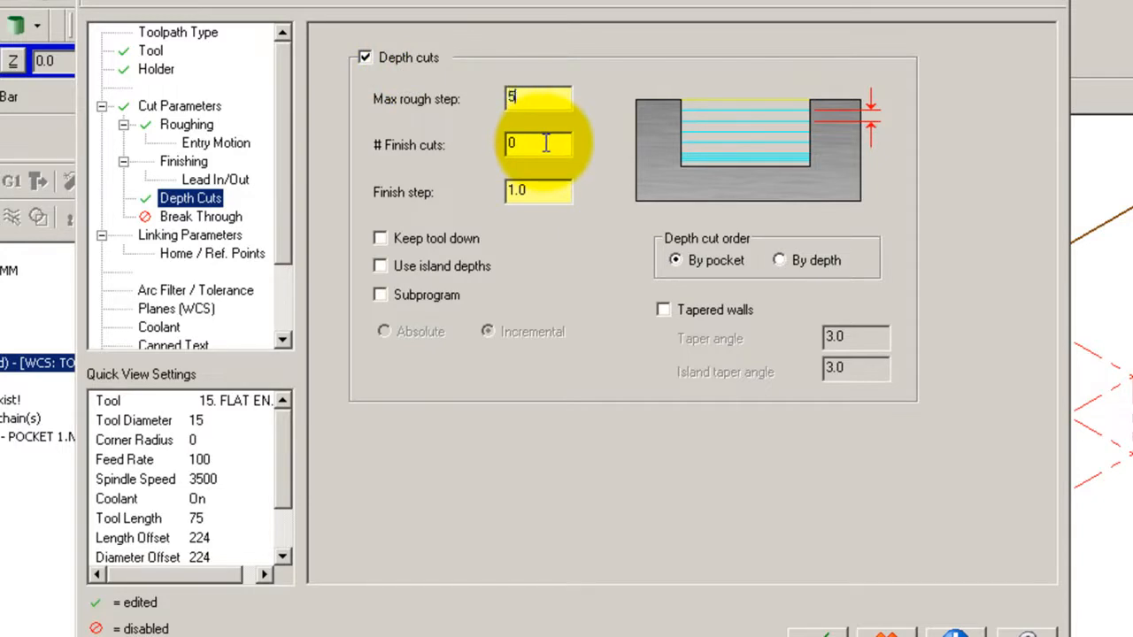
left_click(547, 98)
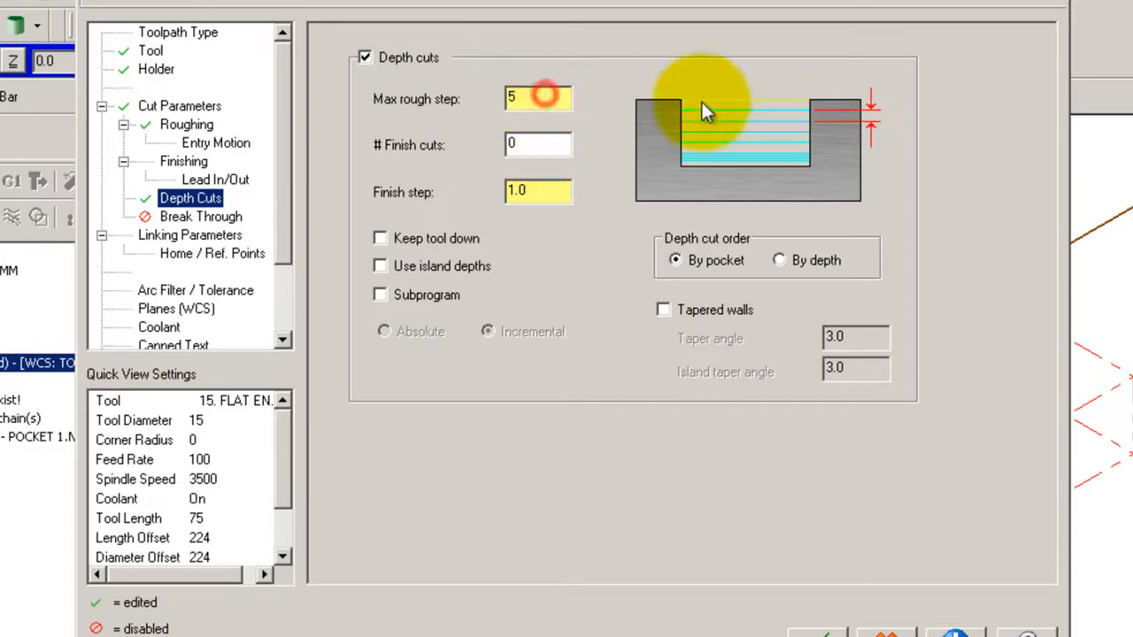
double_click(543, 190)
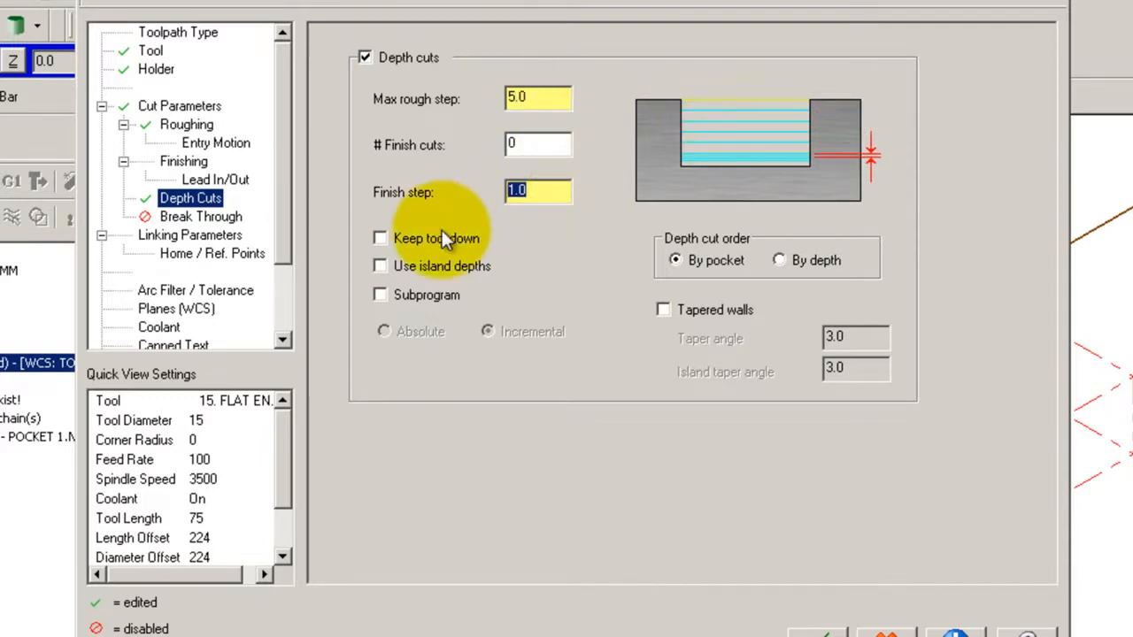
left_click(453, 239)
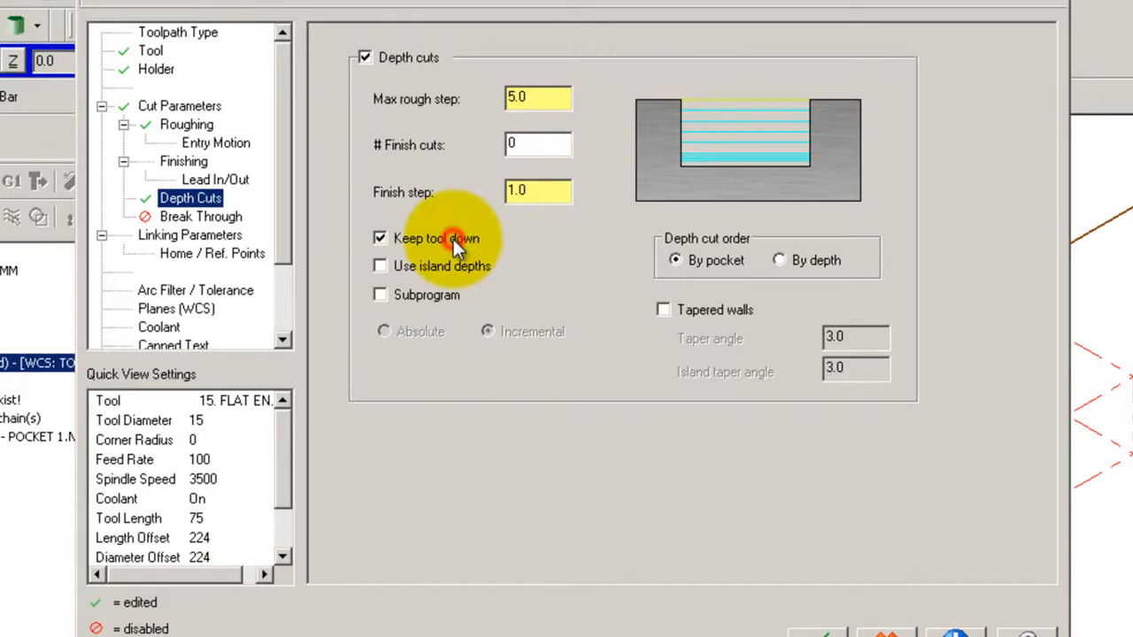
left_click(252, 220)
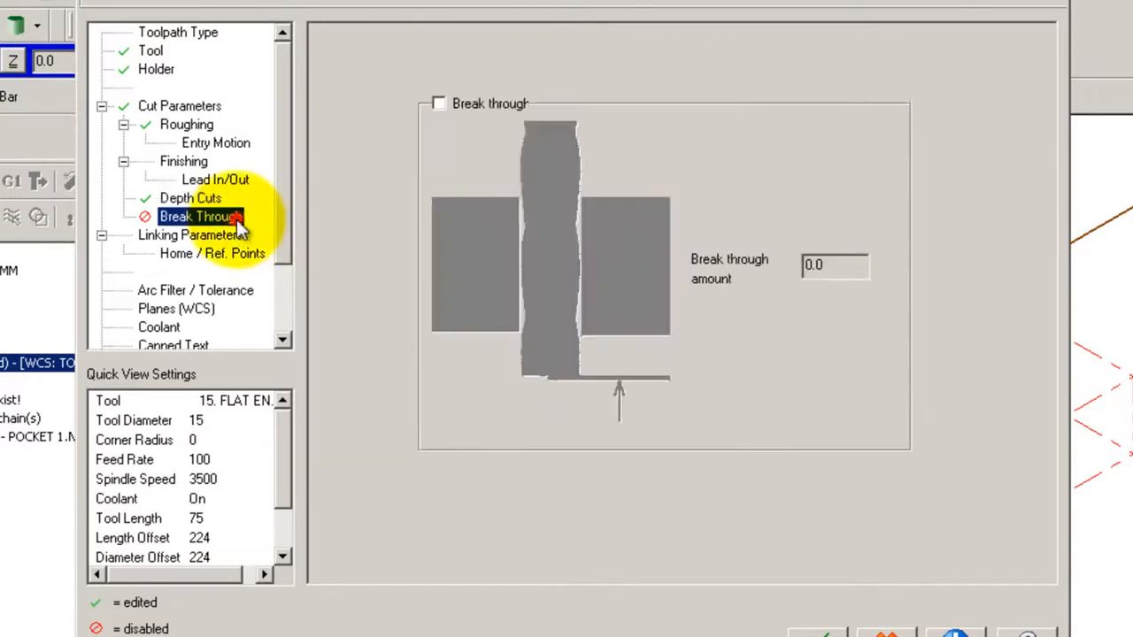
left_click(452, 110)
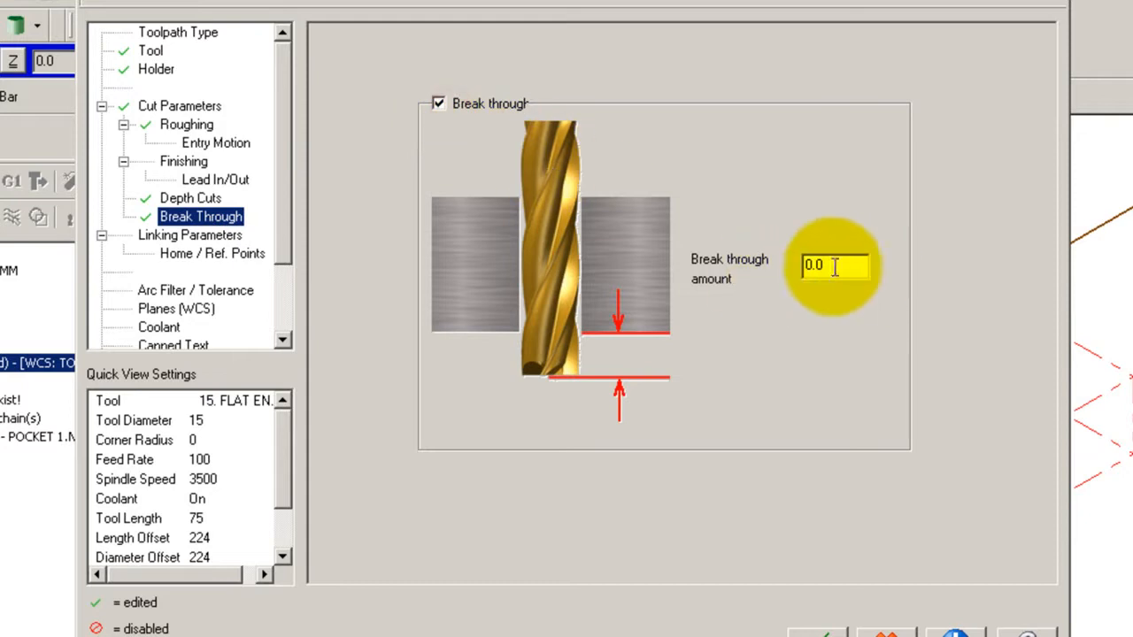
- Set the linking parameters' incremental retract to 50 and incremental feed plane to 3
left_click(194, 238)
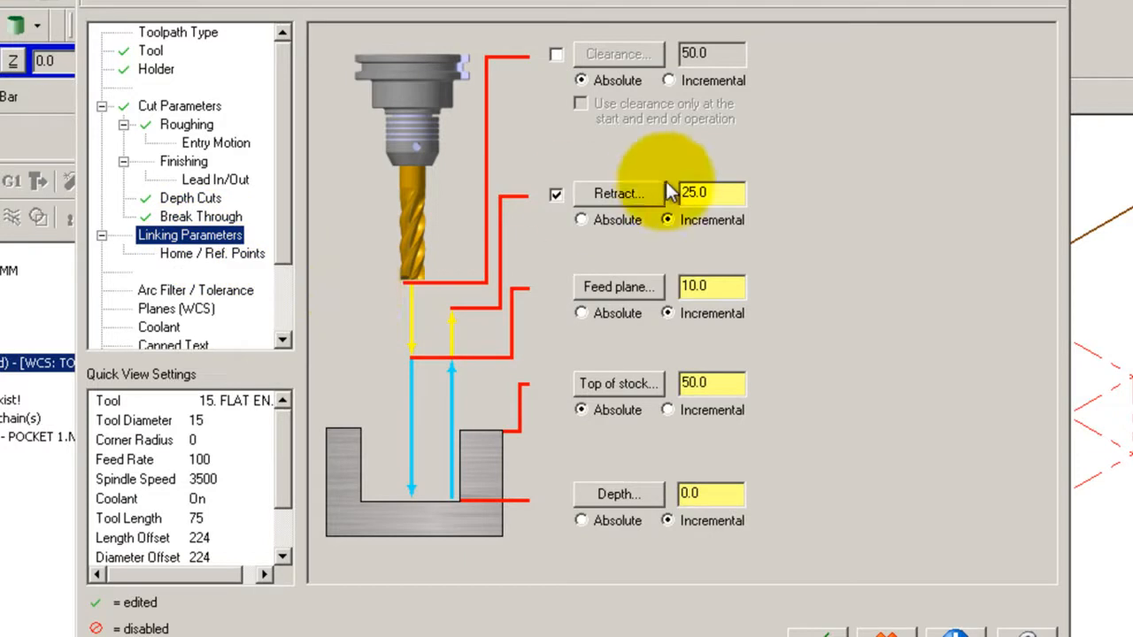
left_click_drag(740, 193, 664, 224)
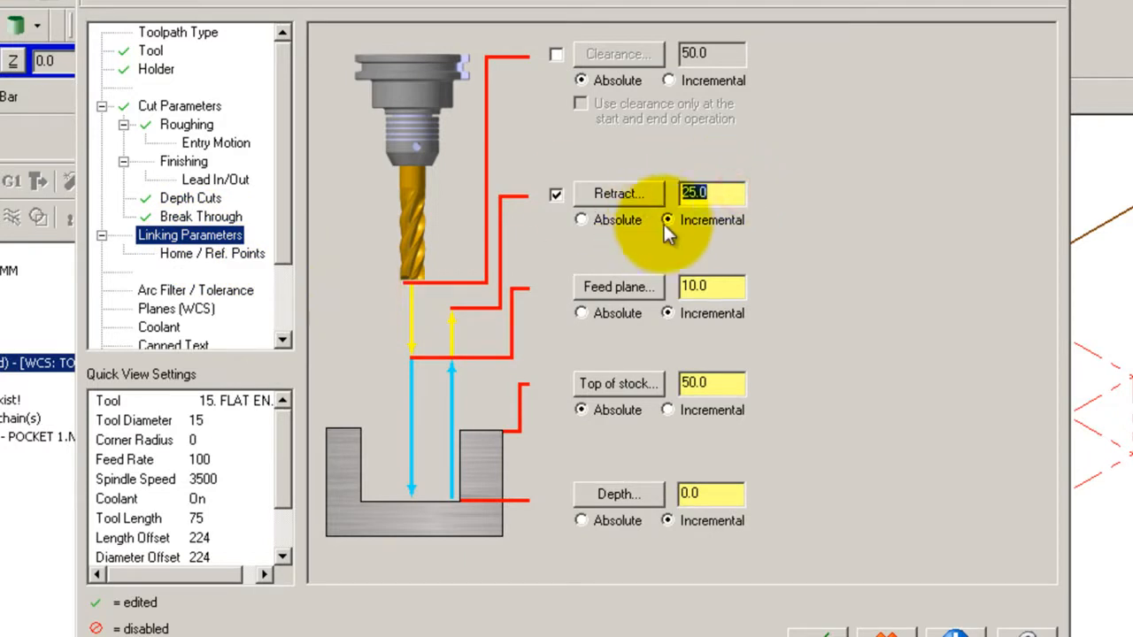
type("5")
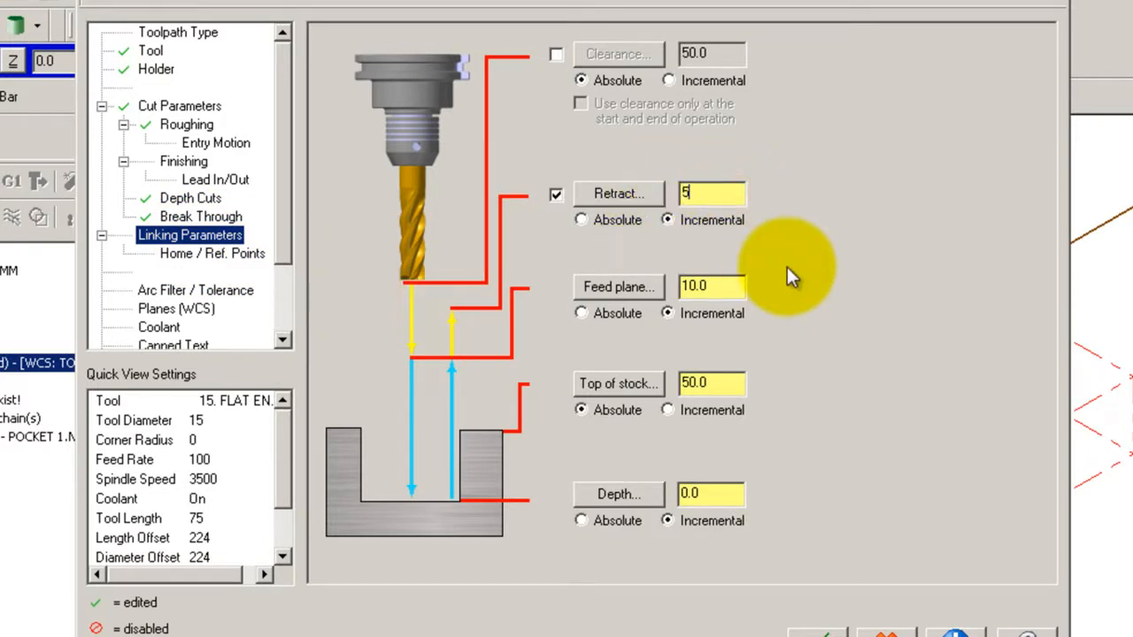
type("0")
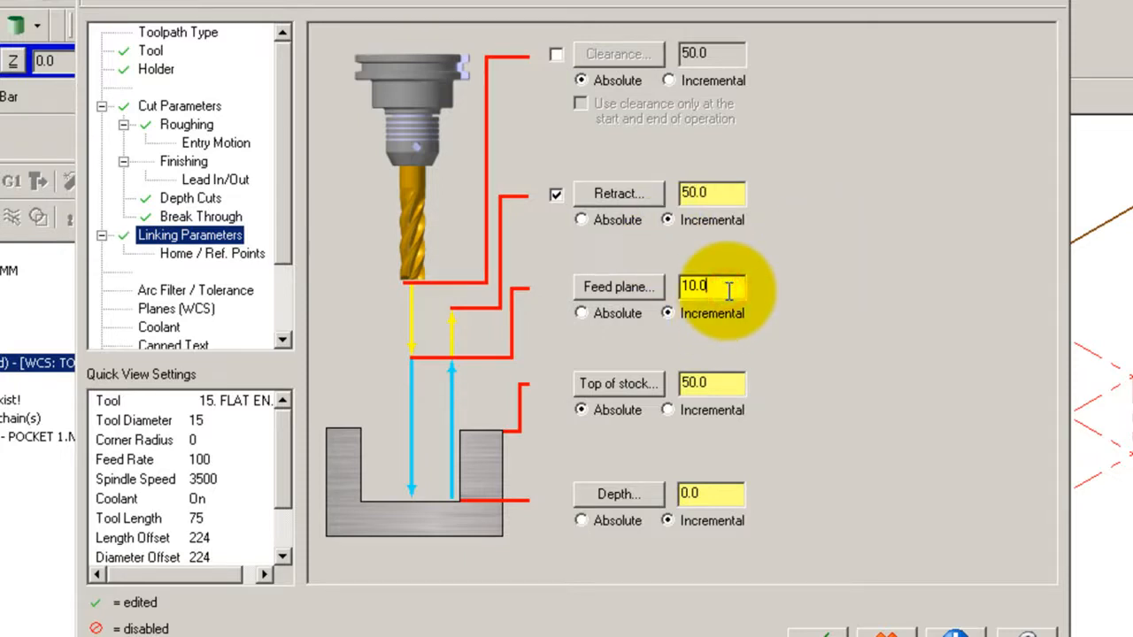
double_click(724, 289)
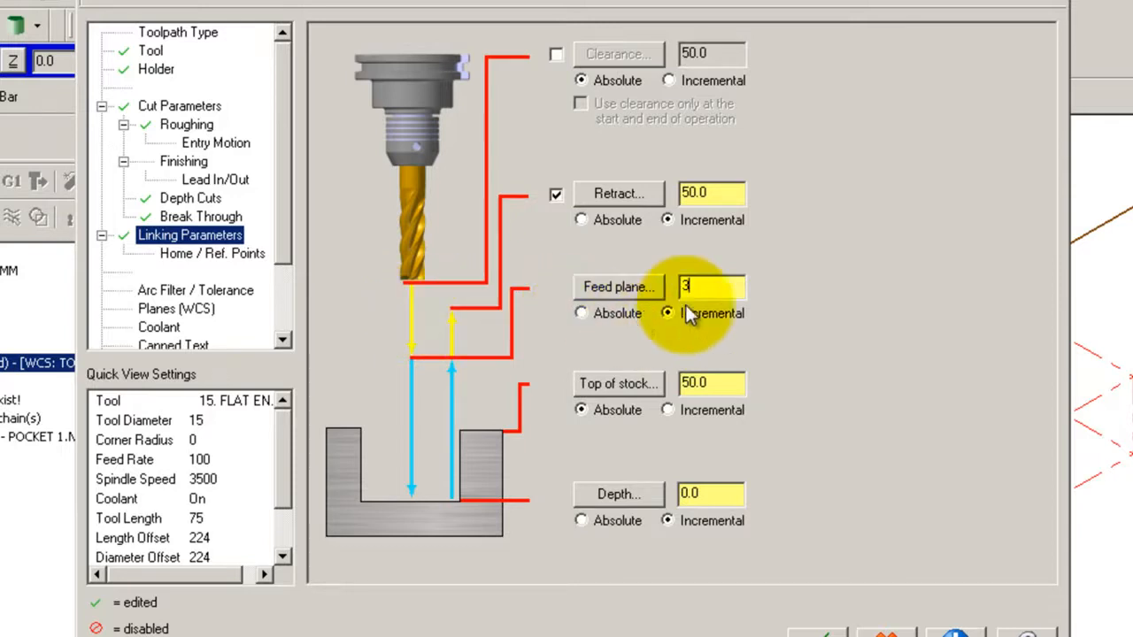
left_click(733, 286)
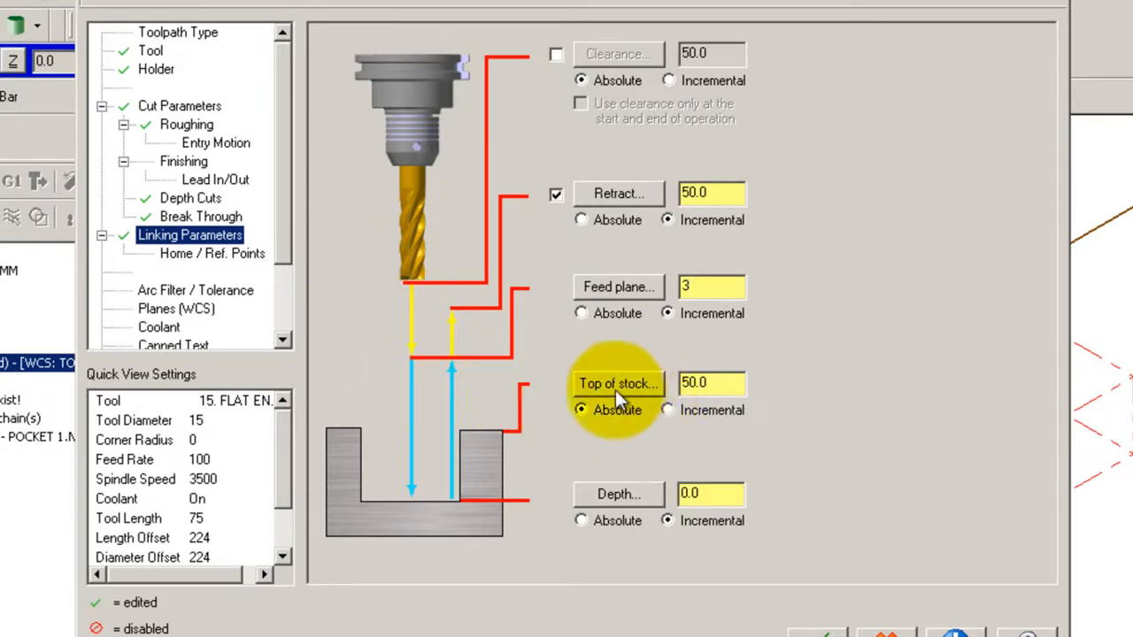
left_click(711, 385)
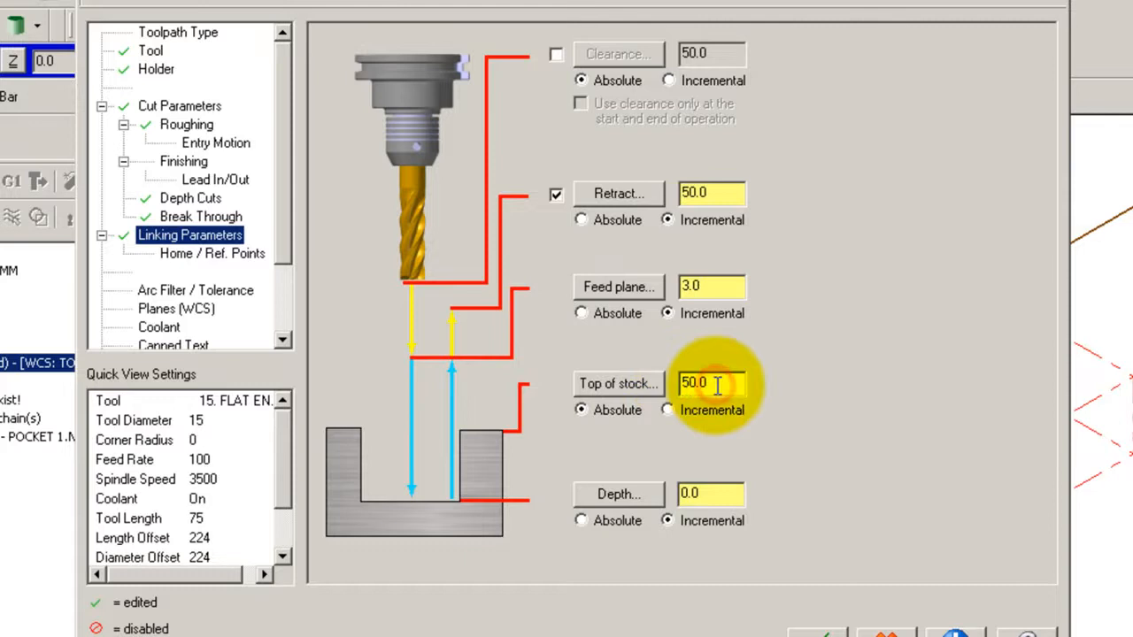
- Set the pocket depth to 10 by picking a point on the rim's inner floor circle
left_click(626, 496)
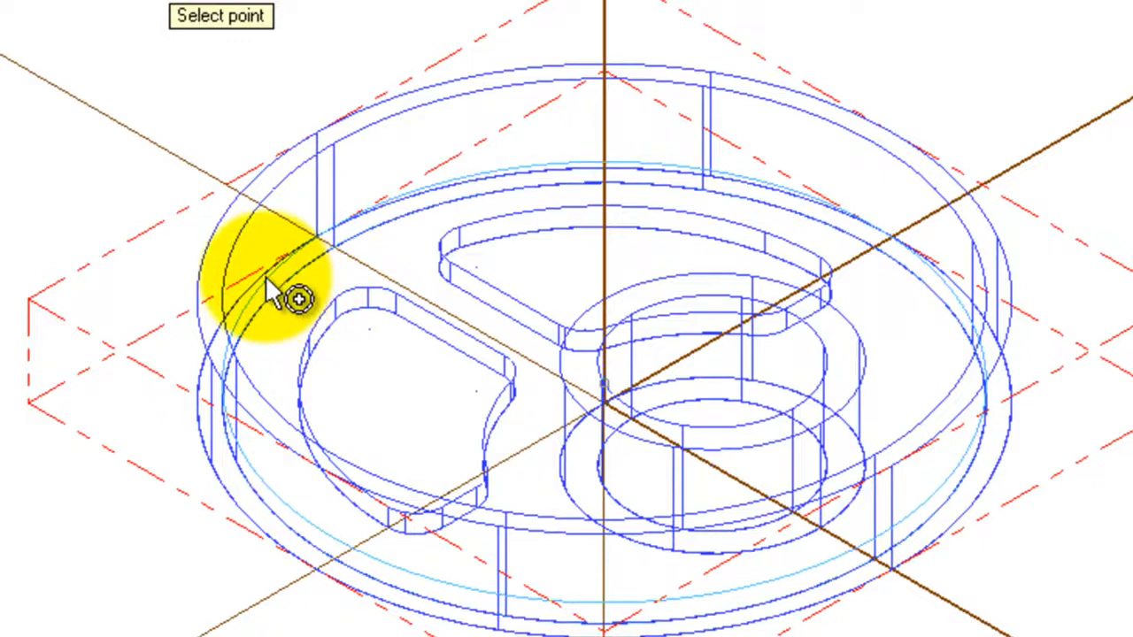
left_click(266, 276)
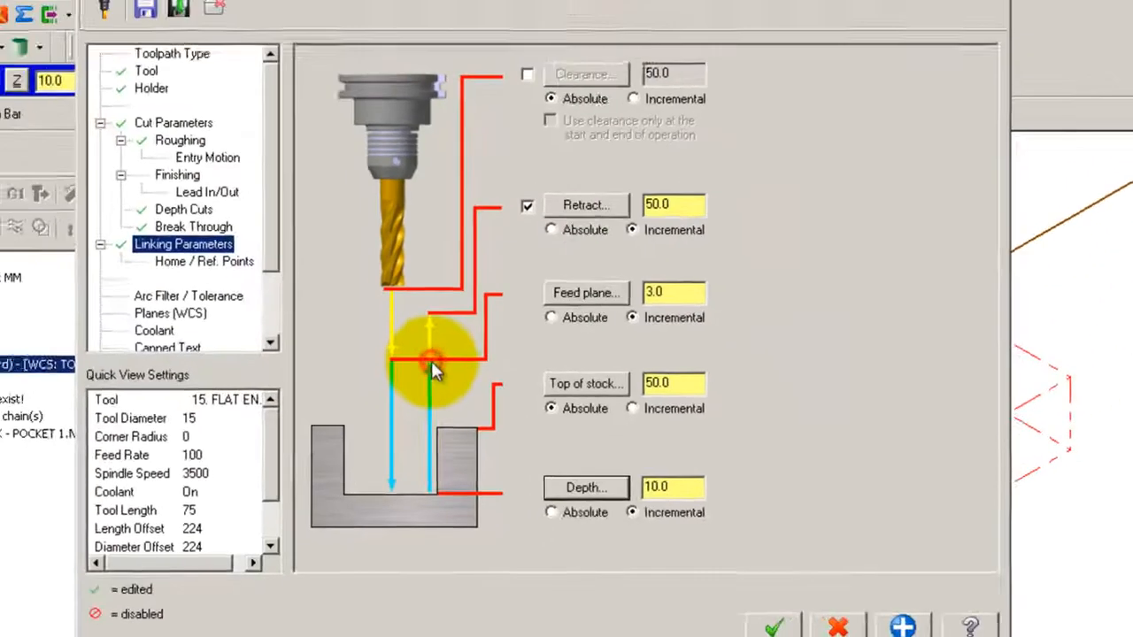
left_click(682, 489)
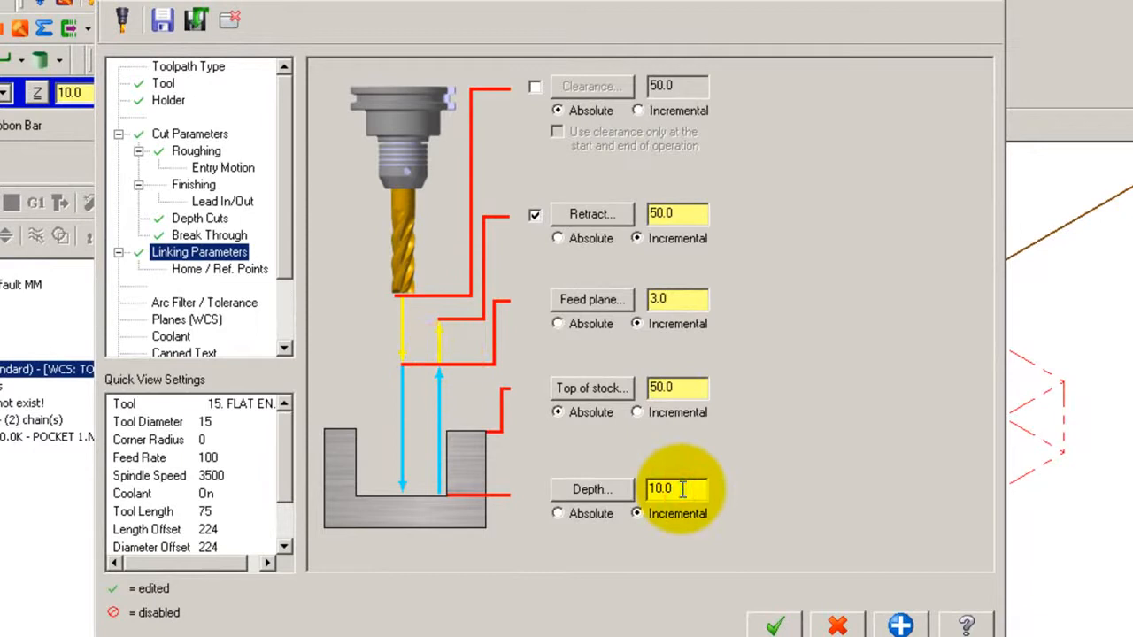
left_click(447, 505)
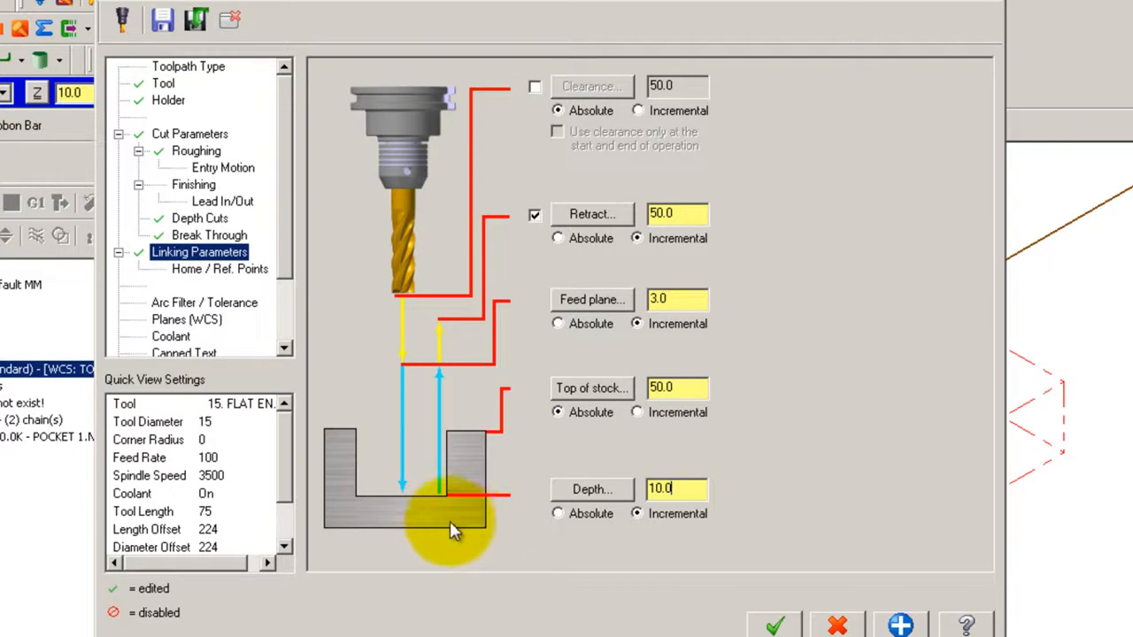
- Turn on Flood coolant and accept the parameters to generate the pocket toolpath
left_click(186, 338)
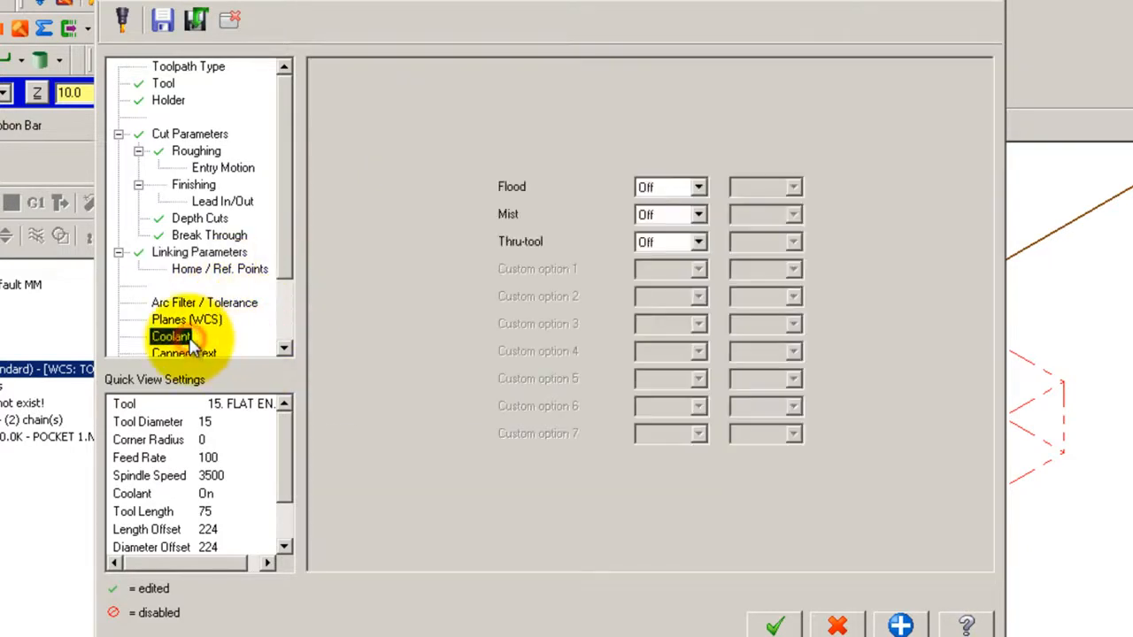
left_click(700, 187)
left_click(673, 206)
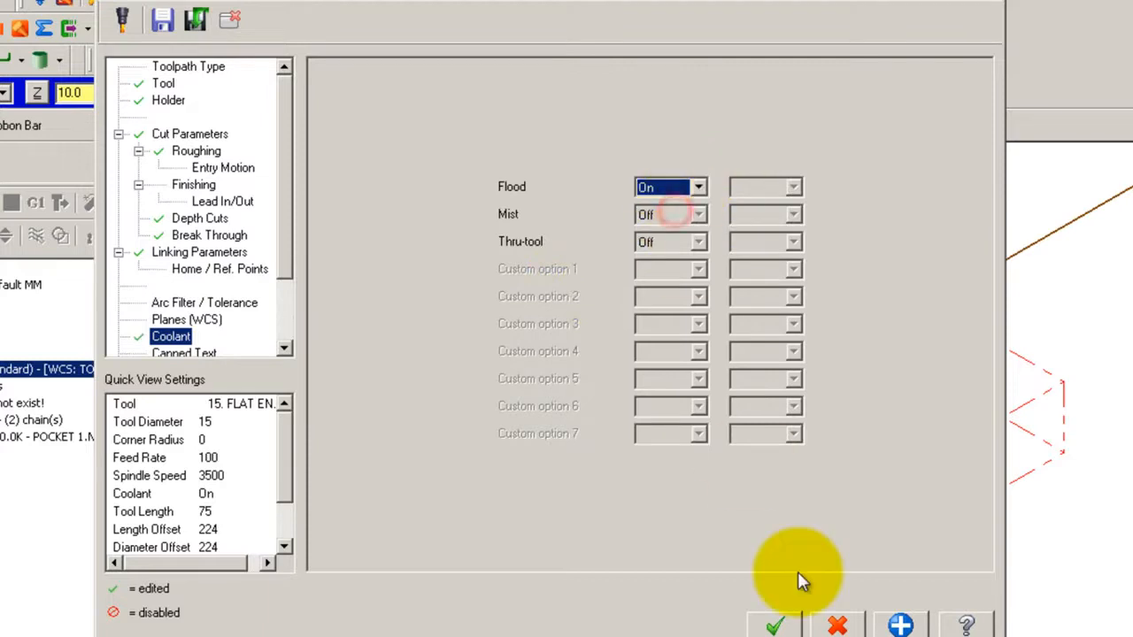
left_click(776, 626)
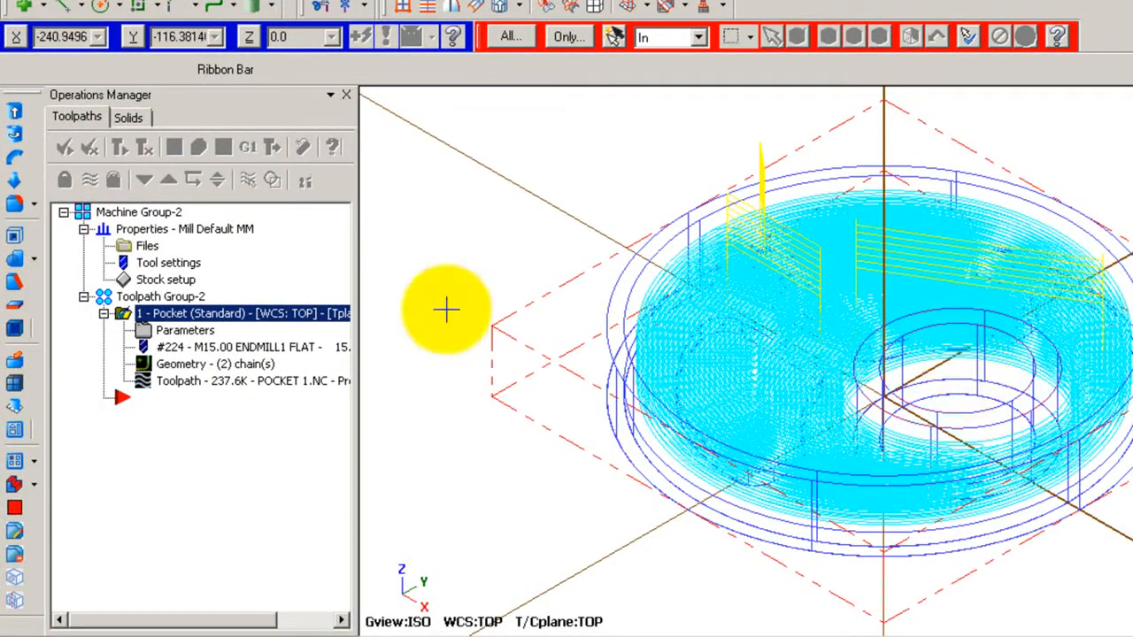
- Toggle the pocket operation's toolpath display on and off, leaving it hidden
left_click(183, 315)
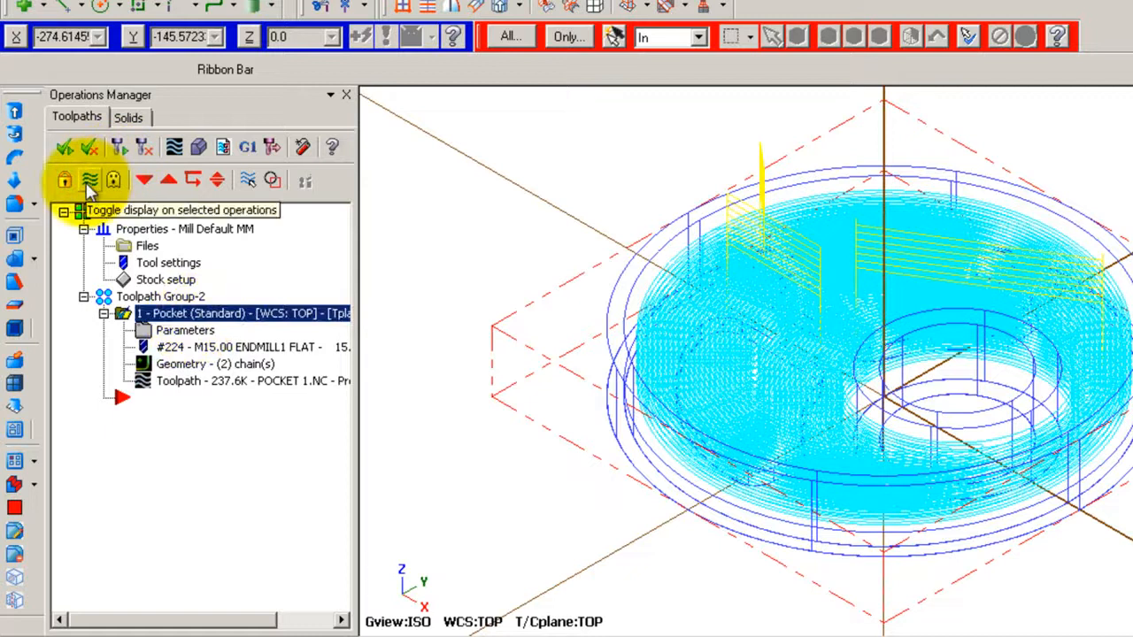
left_click(88, 182)
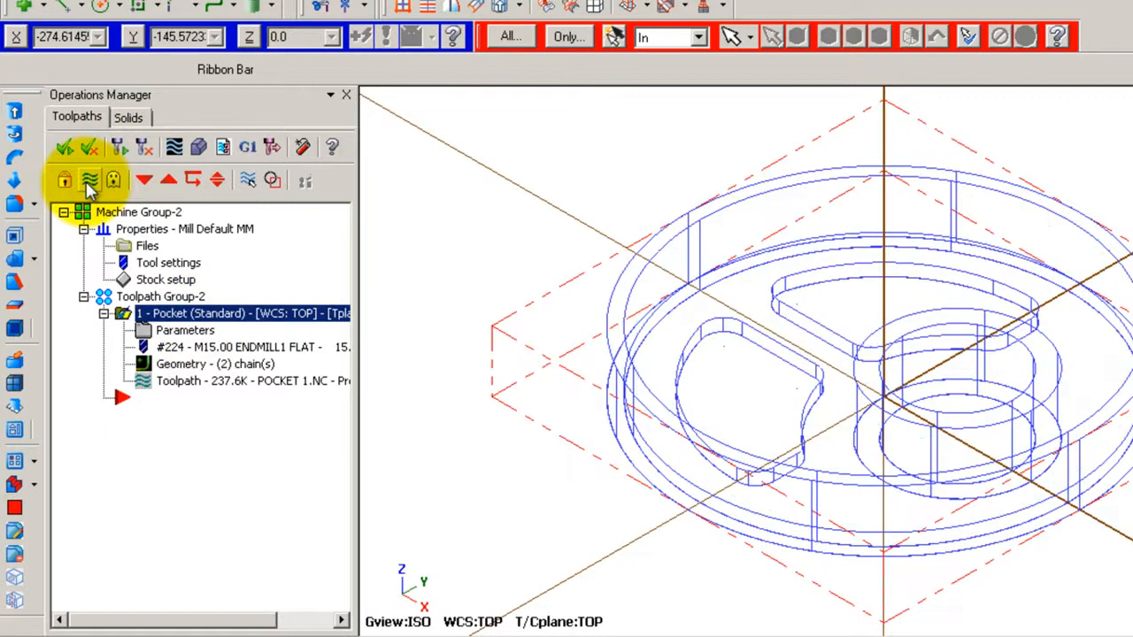
left_click(88, 182)
left_click(89, 181)
left_click(90, 181)
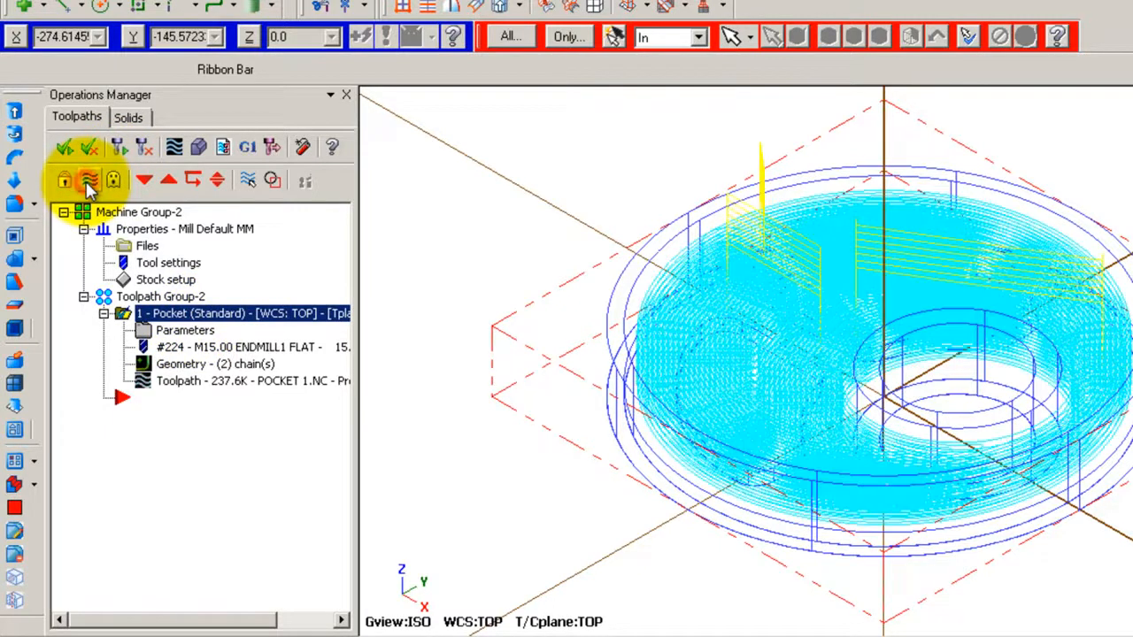
left_click(89, 181)
left_click(88, 183)
left_click(90, 182)
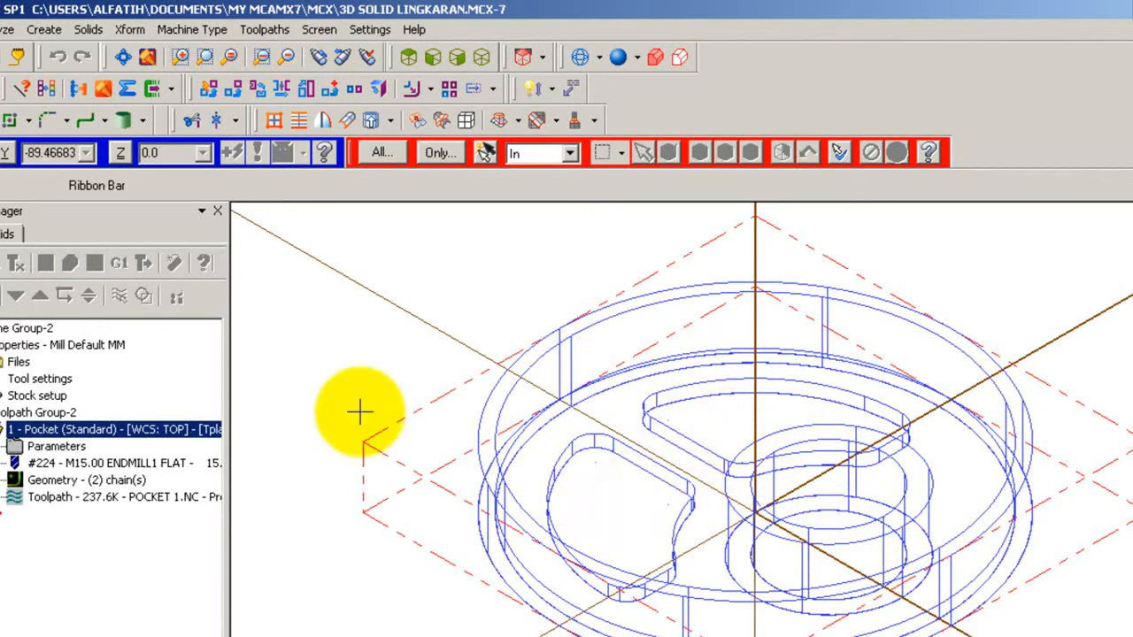
- Start a new pocket toolpath using the bottom circle of the hub's inner bore as the chain
left_click(264, 31)
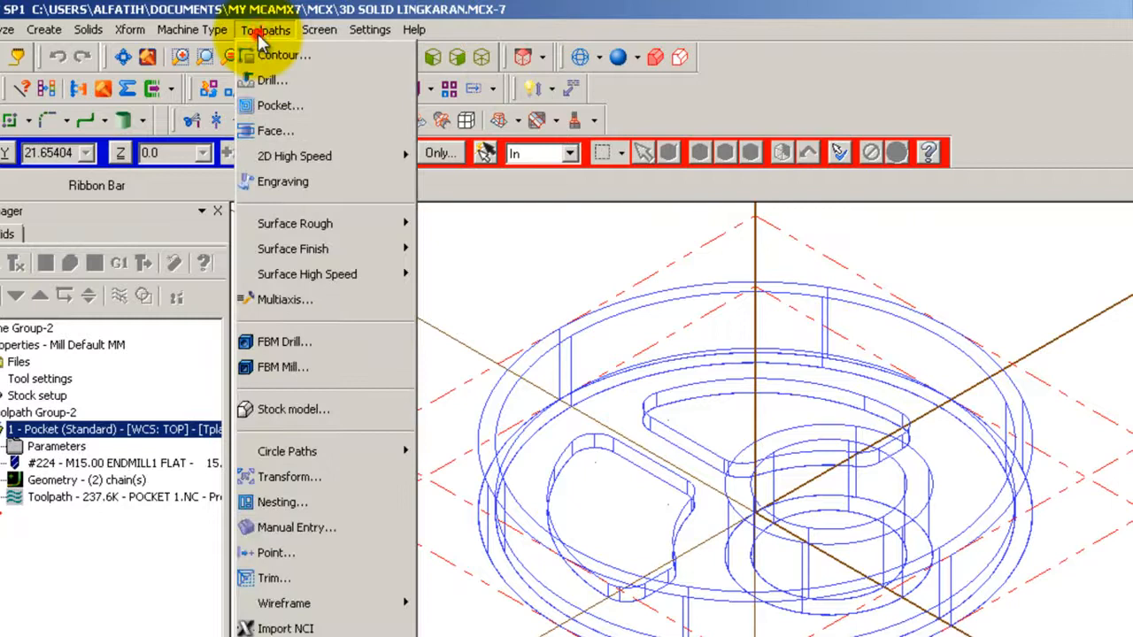
left_click(278, 106)
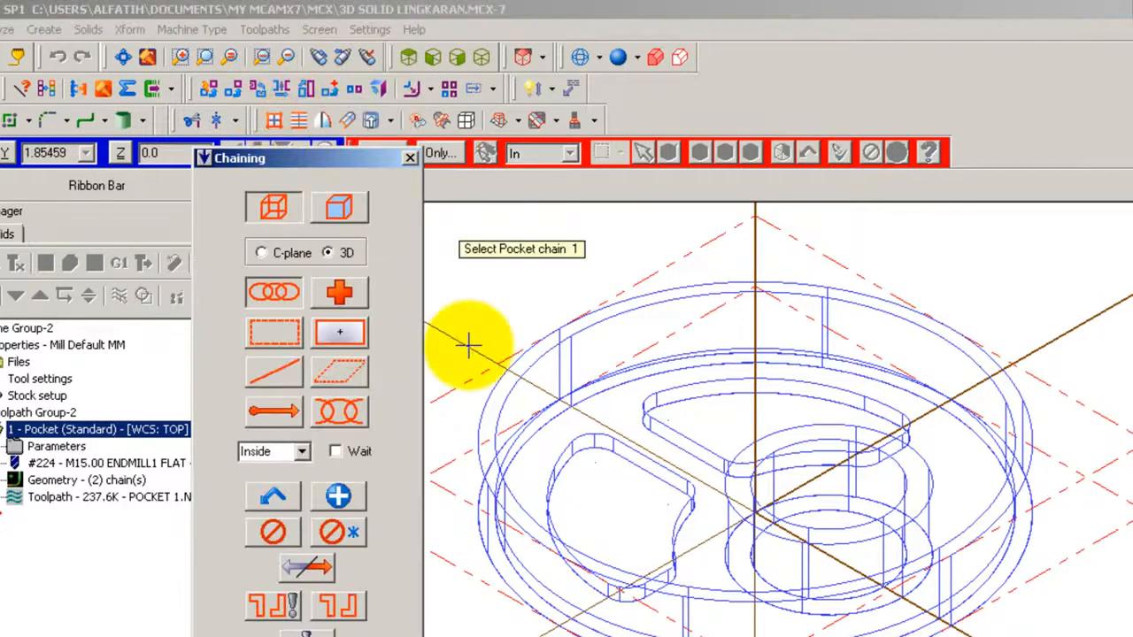
left_click(807, 515)
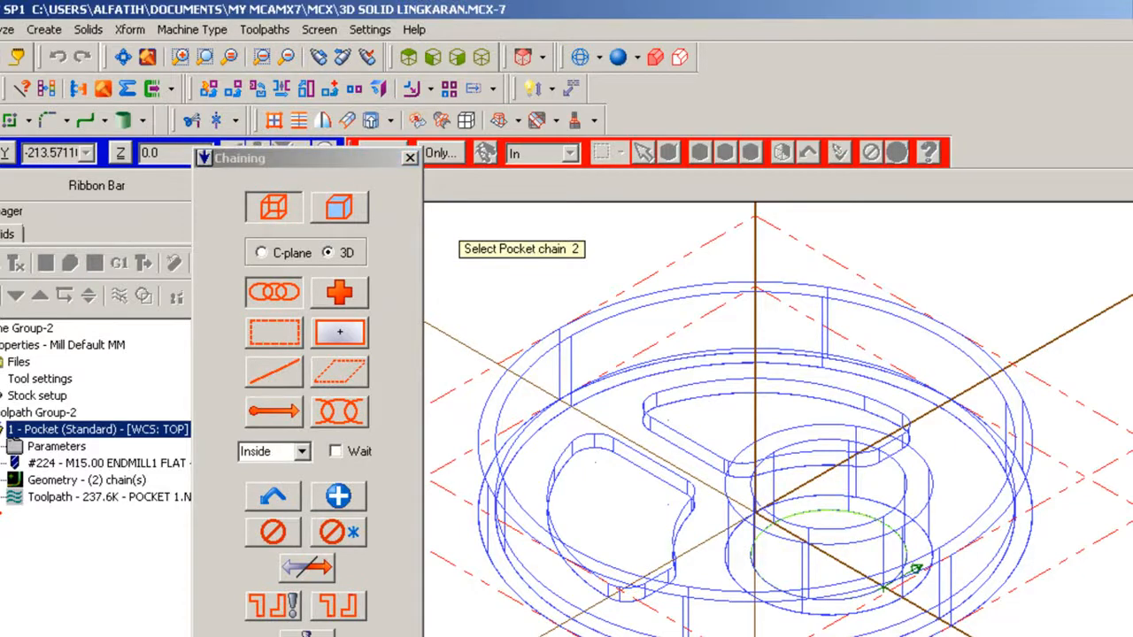
key("Return")
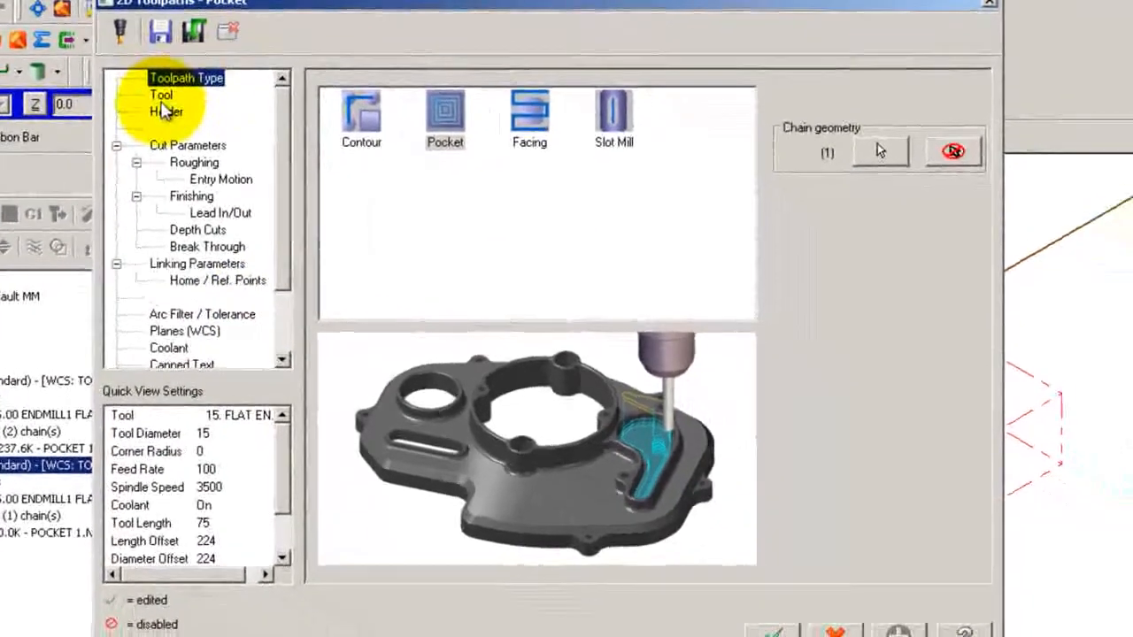
- Use the 15 mm flat endmill for the bore pocket with spindle speed 3500, feed rate 100 and plunge rate 100
left_click(162, 95)
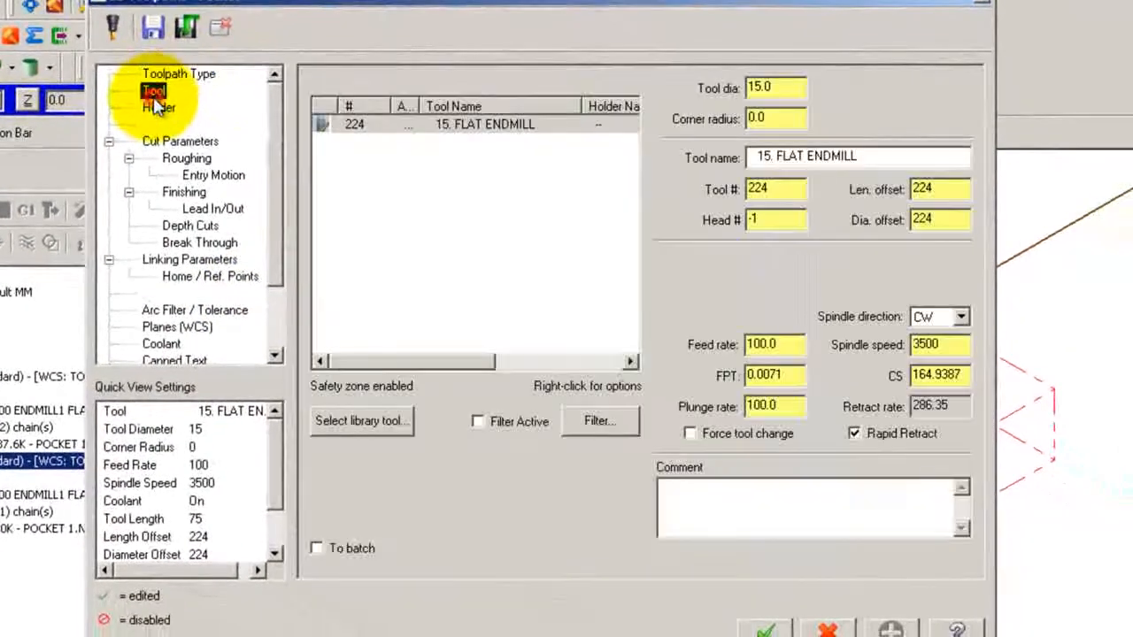
left_click(453, 128)
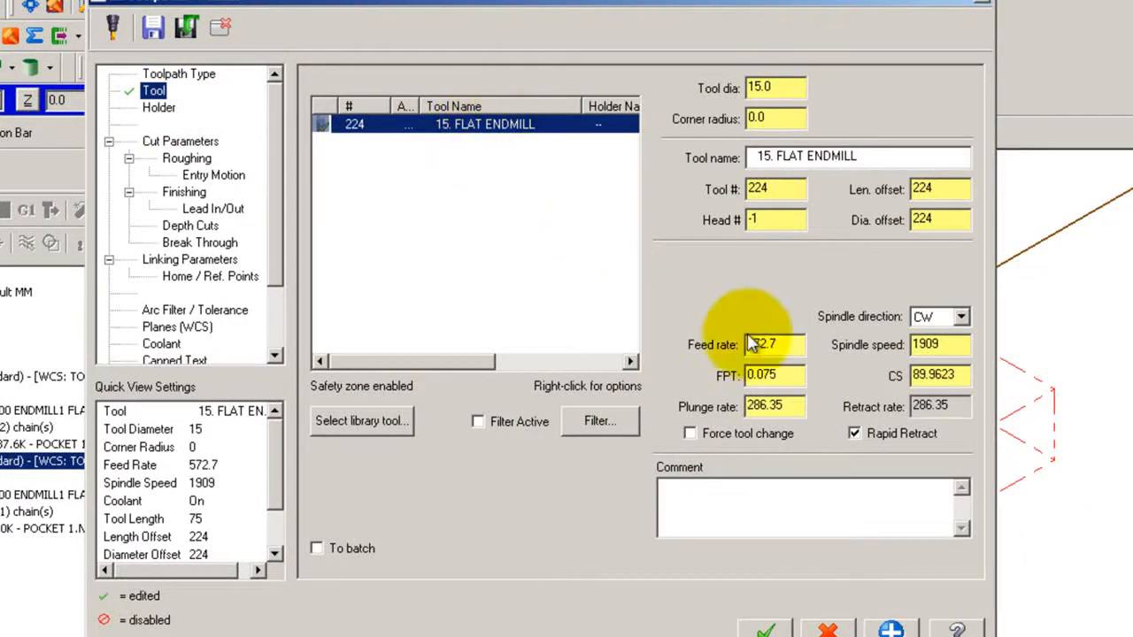
double_click(950, 348)
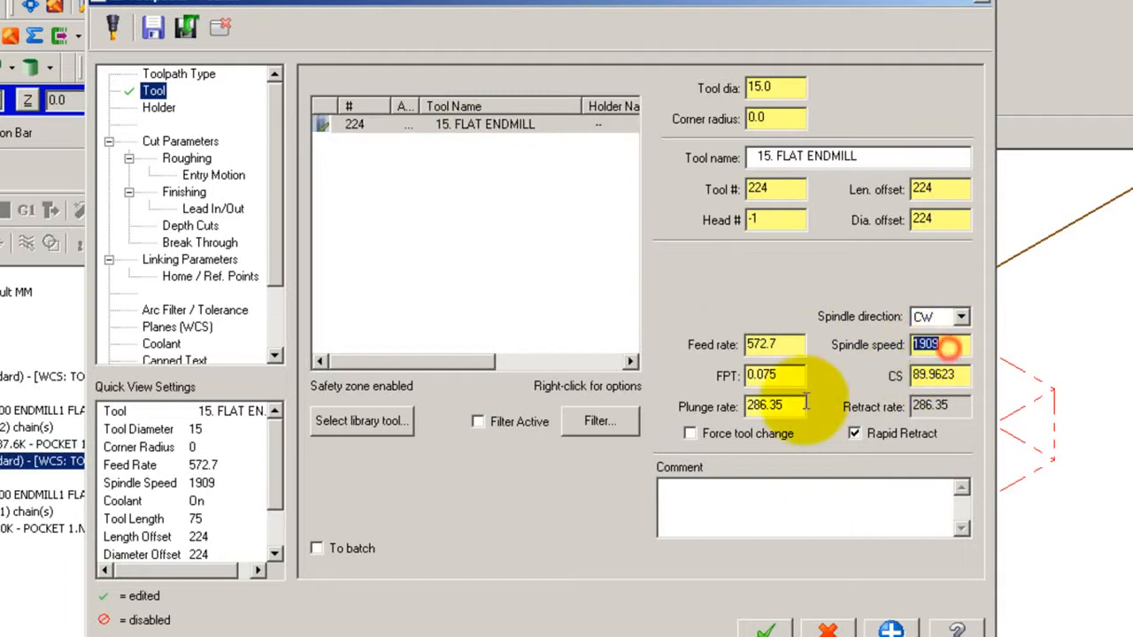
type("3500")
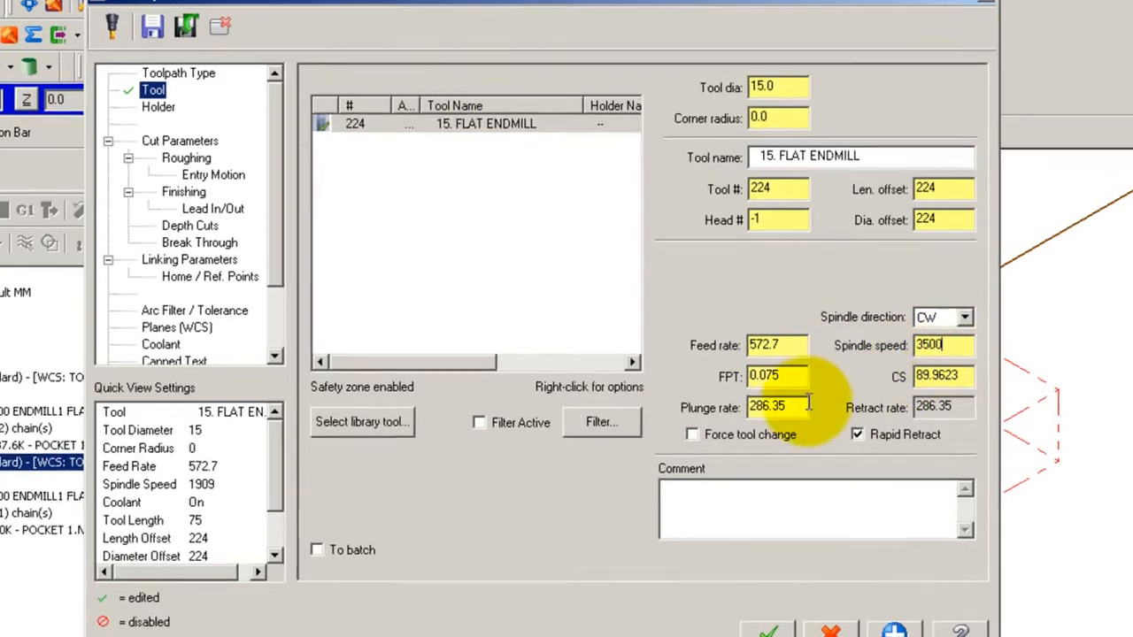
double_click(787, 349)
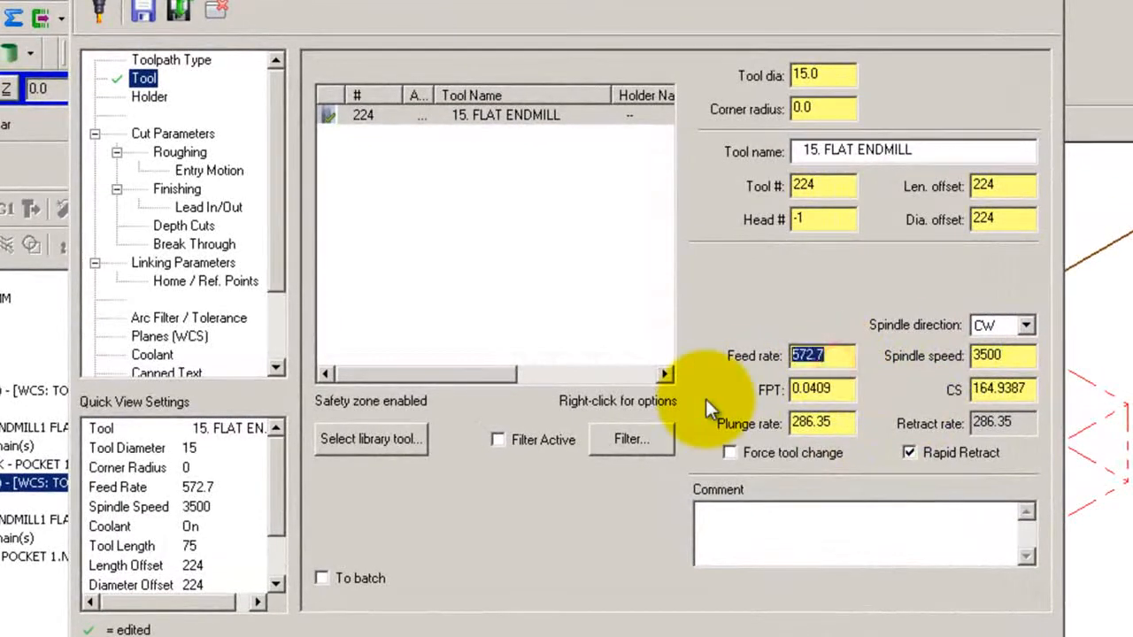
type("100")
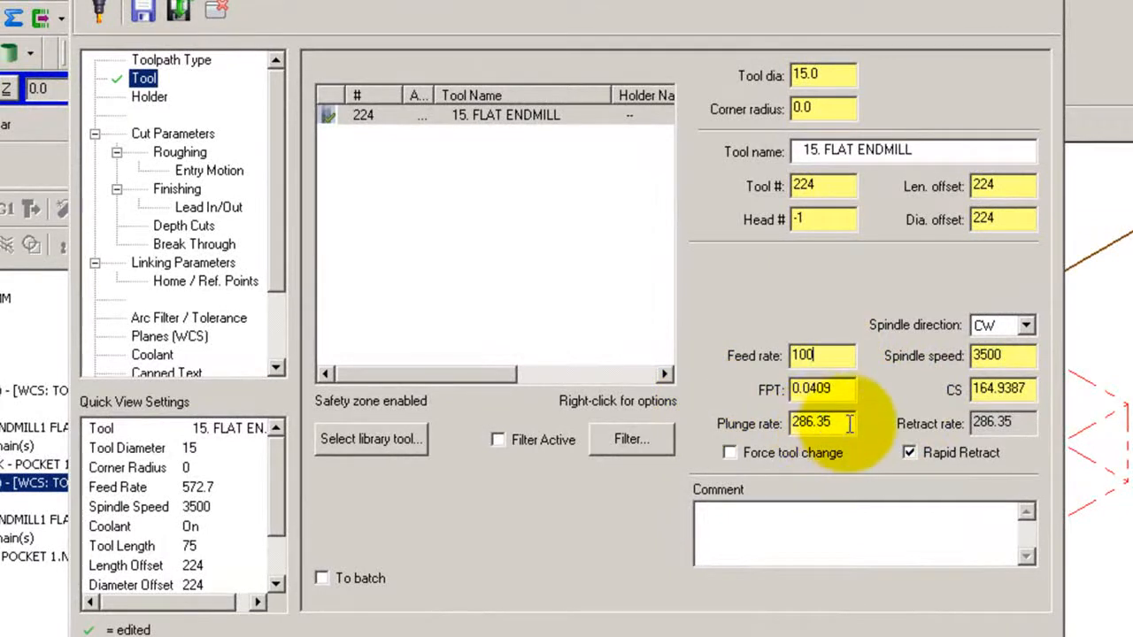
double_click(844, 425)
type("100")
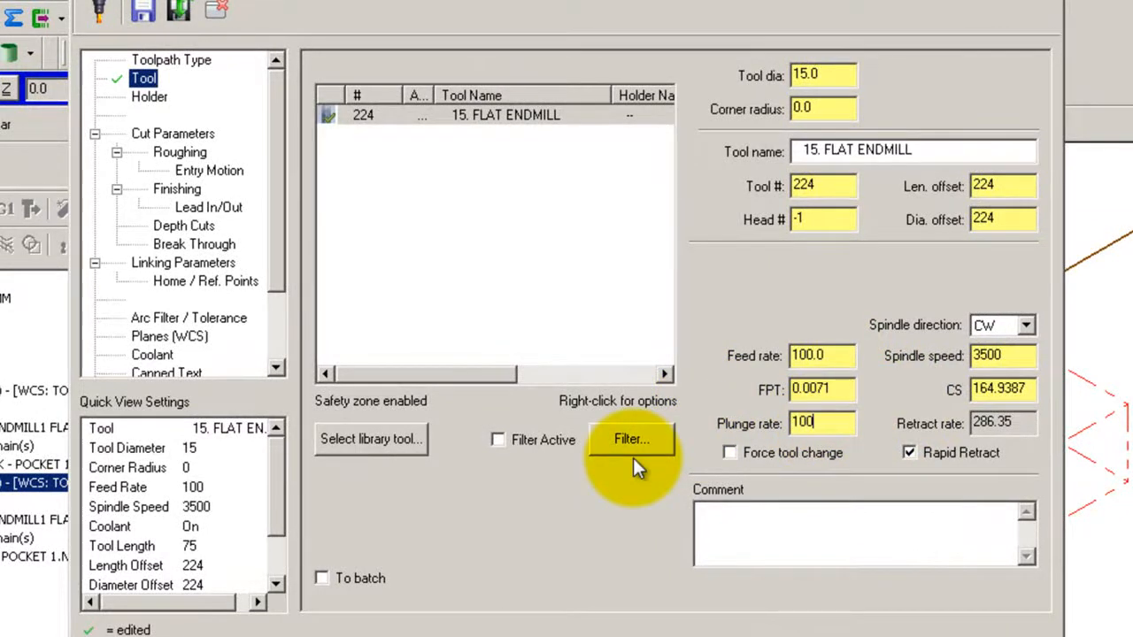
- Review the bore pocket's holder, cut, roughing, entry motion, finishing, lead in/out, depth cut and break-through settings
left_click(149, 95)
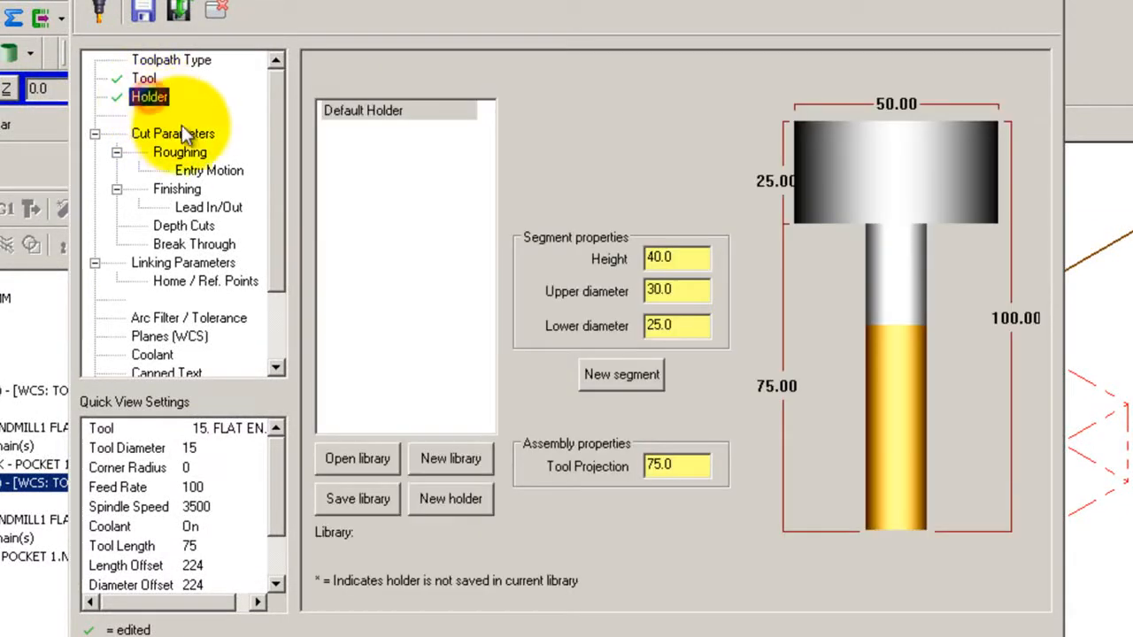
left_click(183, 134)
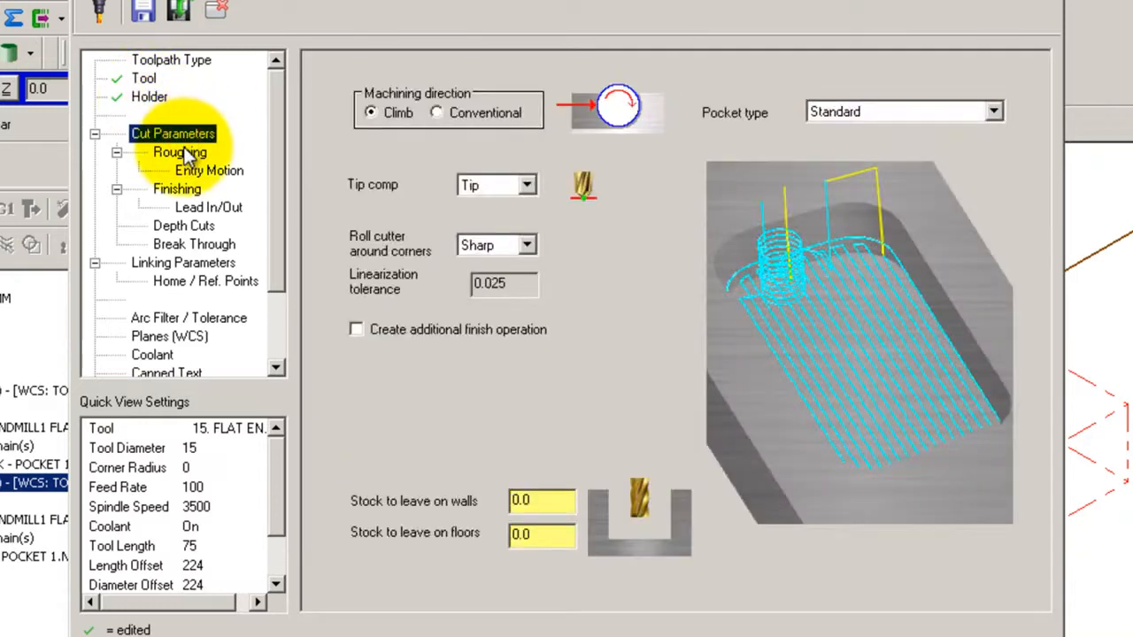
left_click(184, 153)
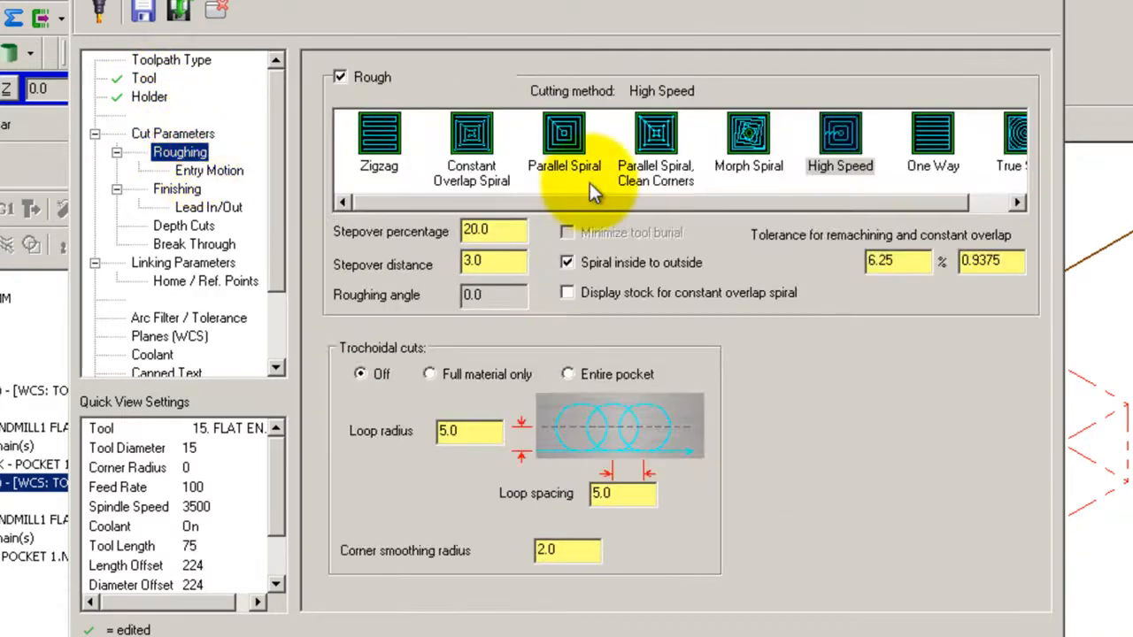
left_click(206, 171)
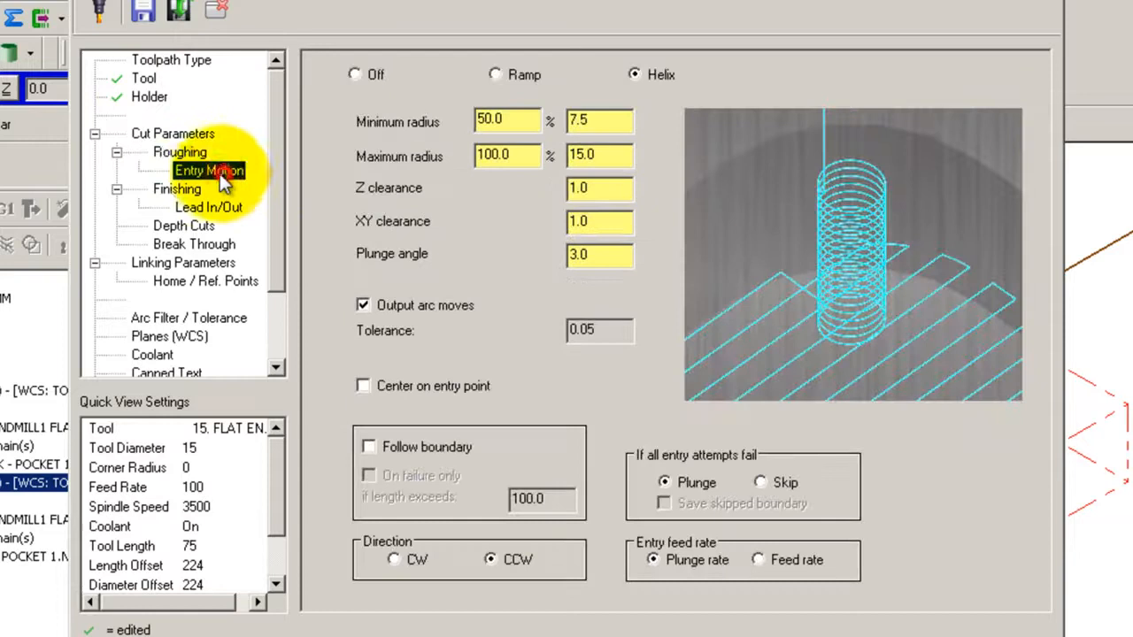
left_click(165, 190)
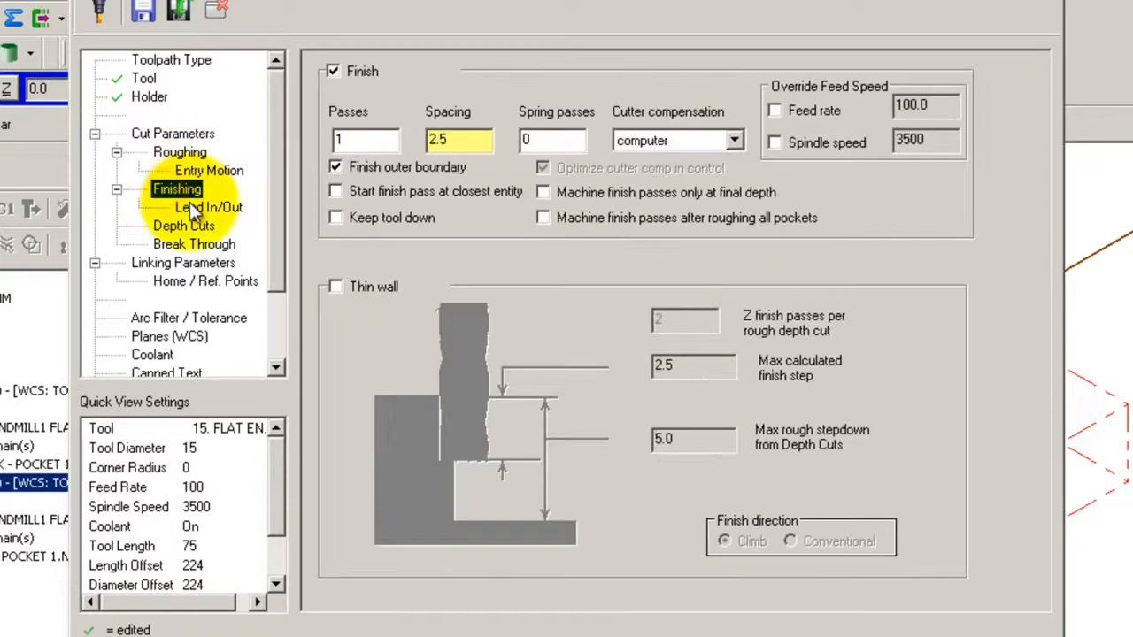
left_click(190, 205)
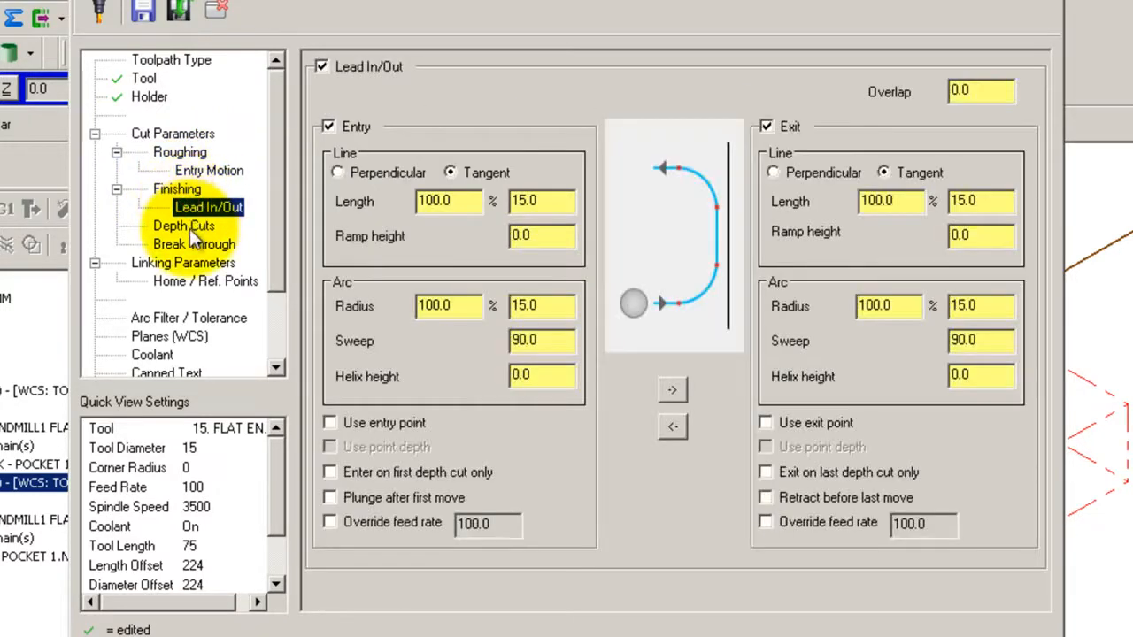
left_click(186, 228)
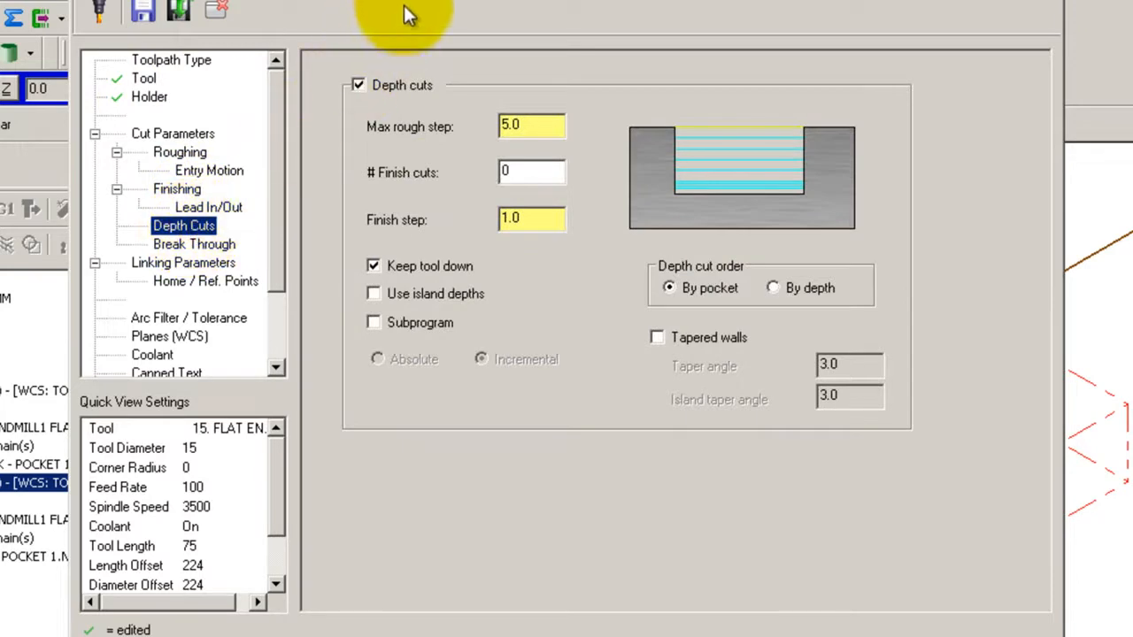
left_click_drag(434, 3, 558, 40)
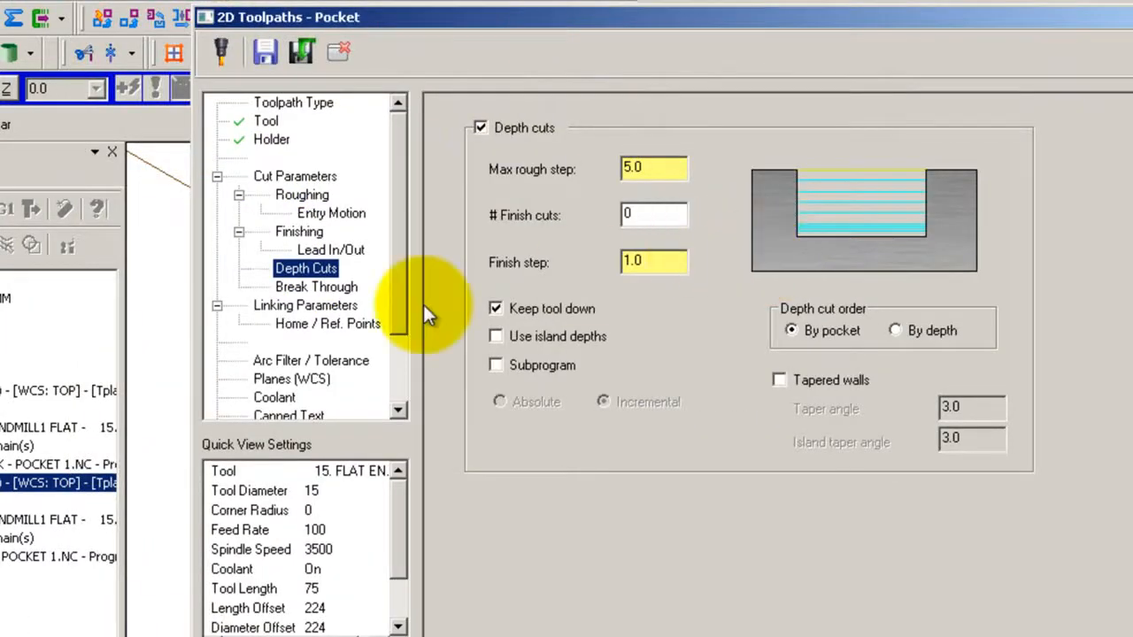
left_click(316, 288)
- Check the linking parameters and accept them to generate the bore pocket toolpath, and hide its toolpath display
left_click(311, 304)
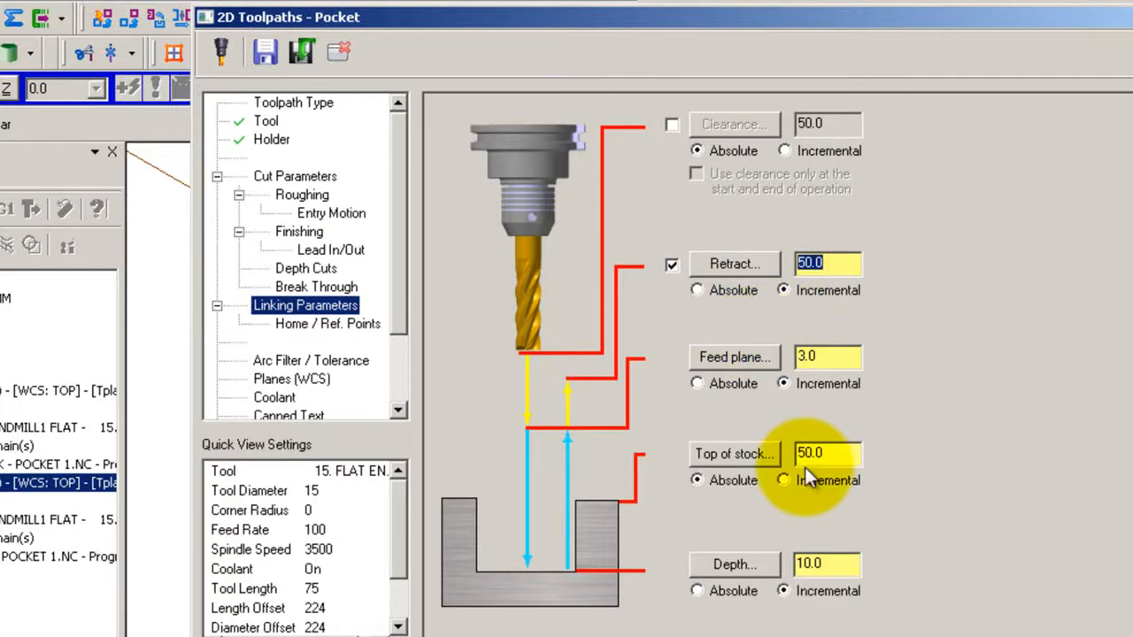
left_click(822, 565)
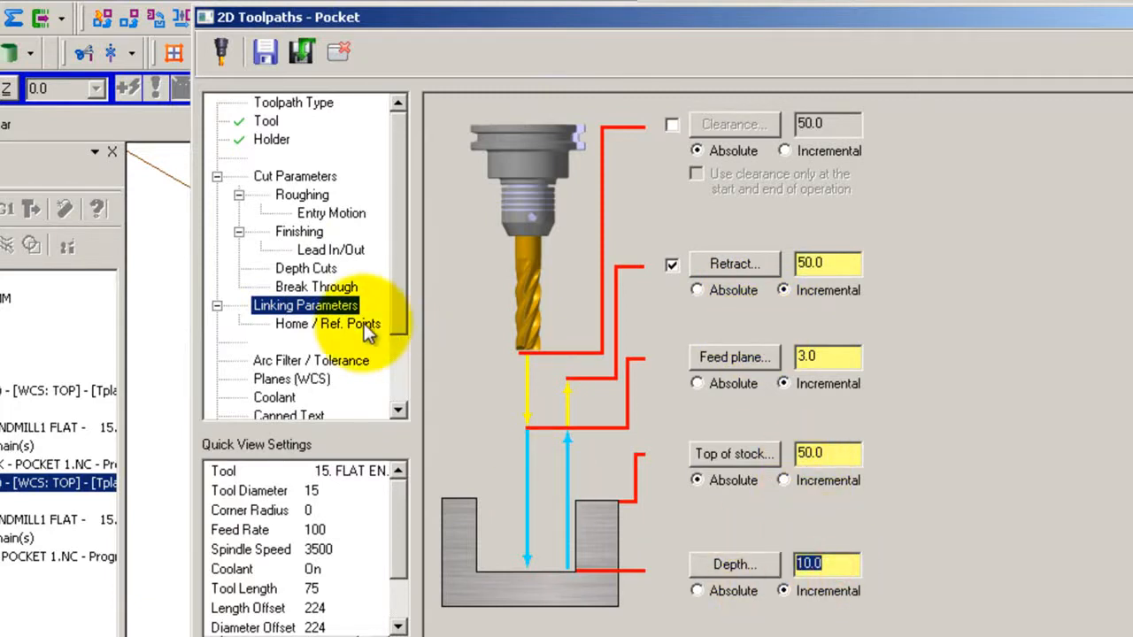
key("Return")
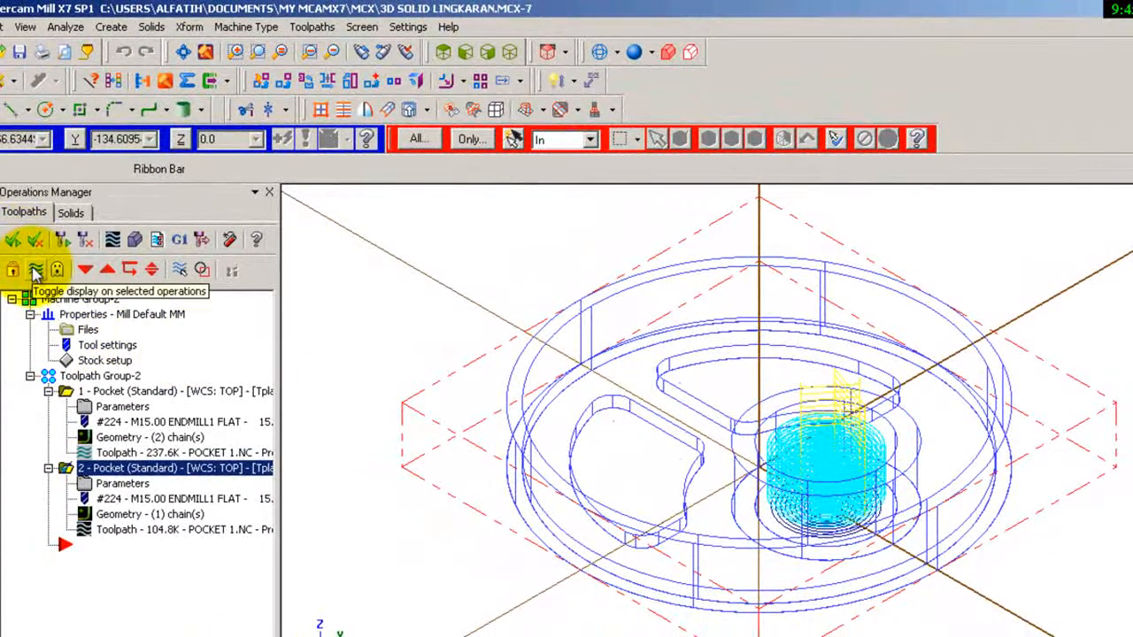
left_click(36, 271)
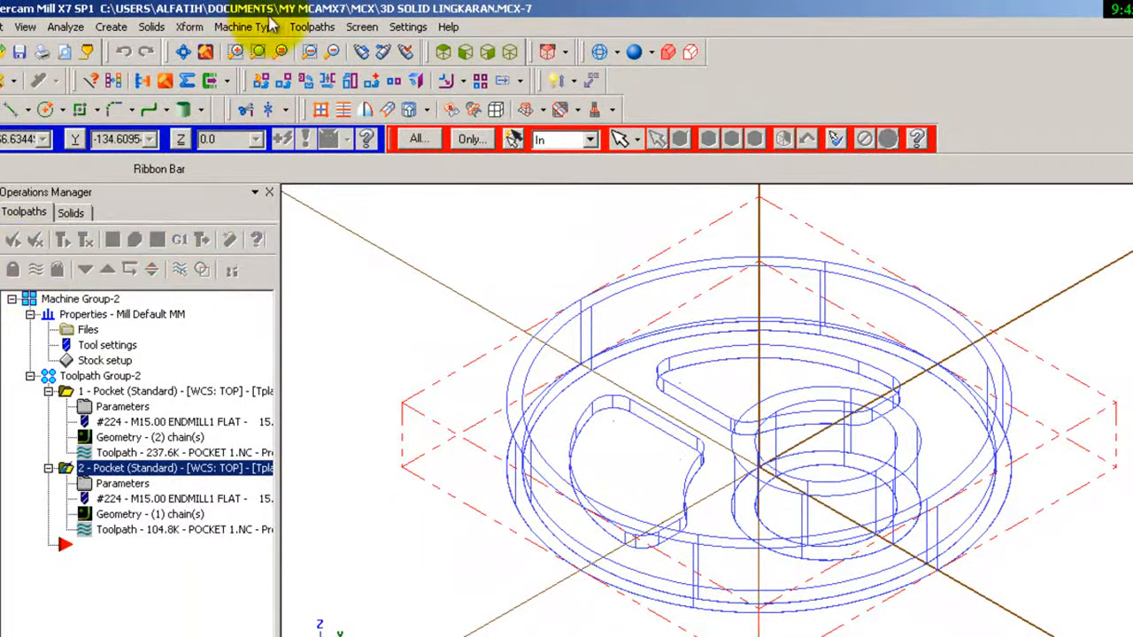
- Start another pocket toolpath using the lower outlines of the wheel's two curved window openings as chains
left_click(313, 26)
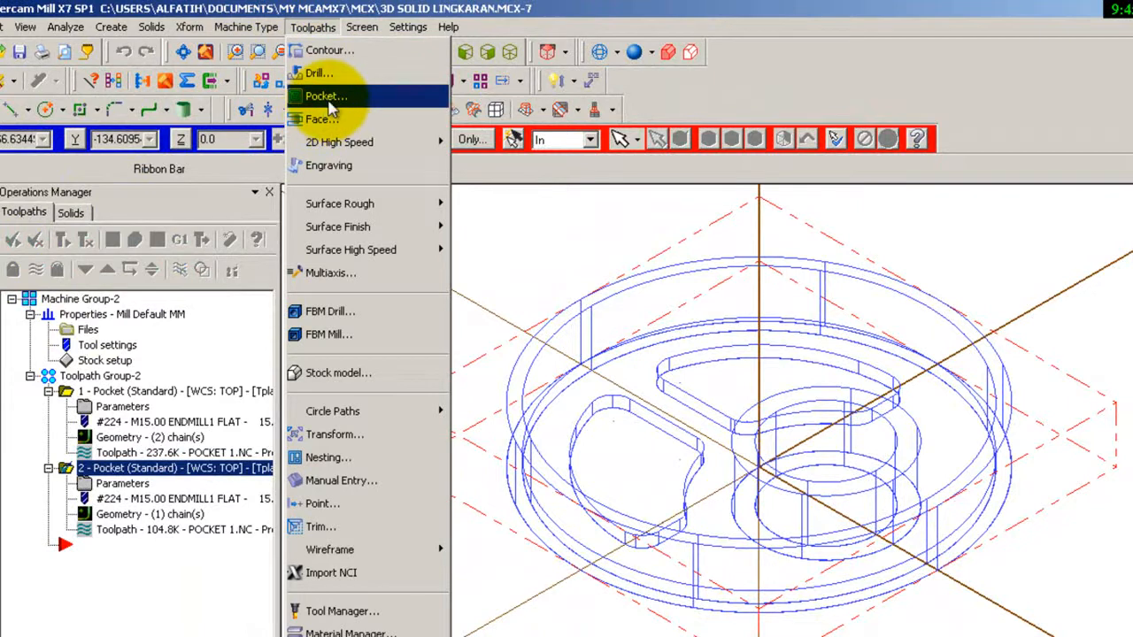
left_click(329, 106)
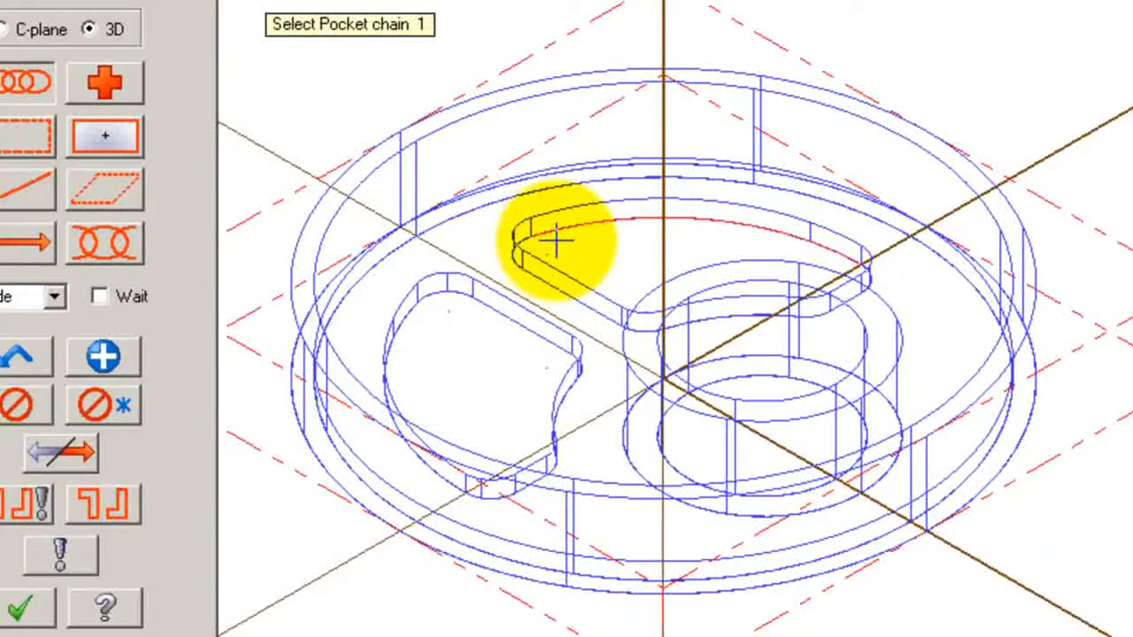
left_click(555, 241)
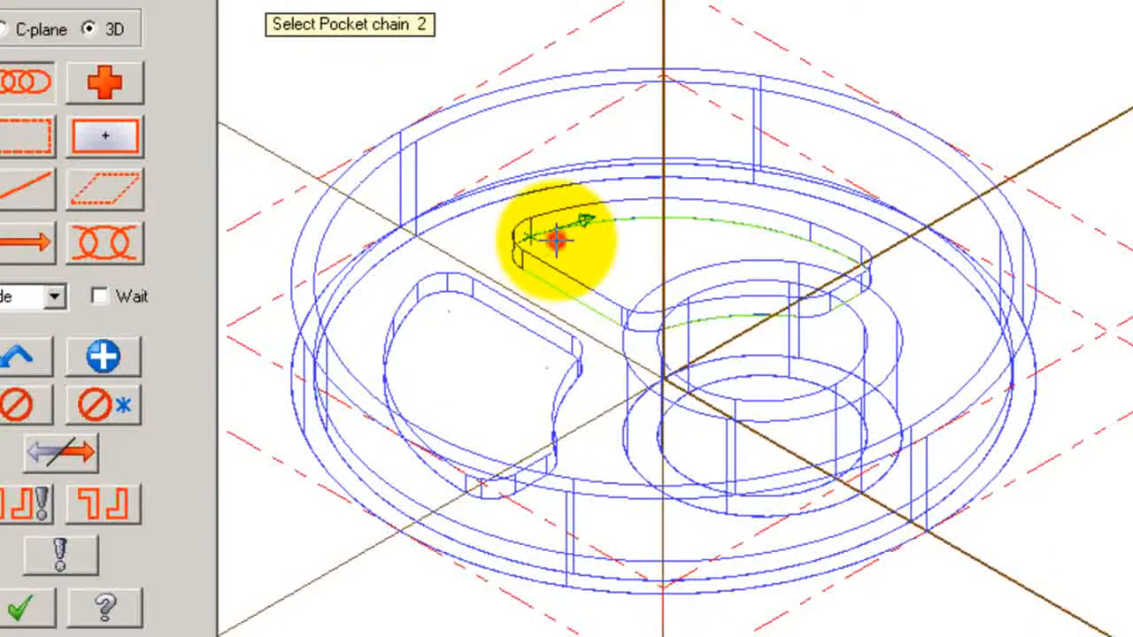
left_click(468, 299)
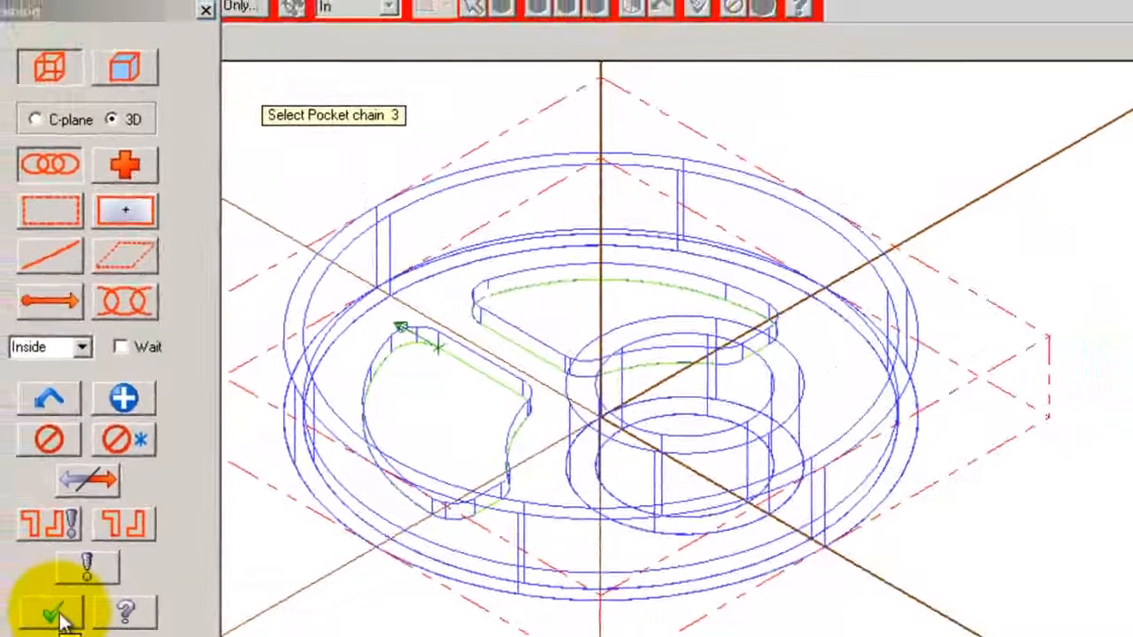
left_click(55, 613)
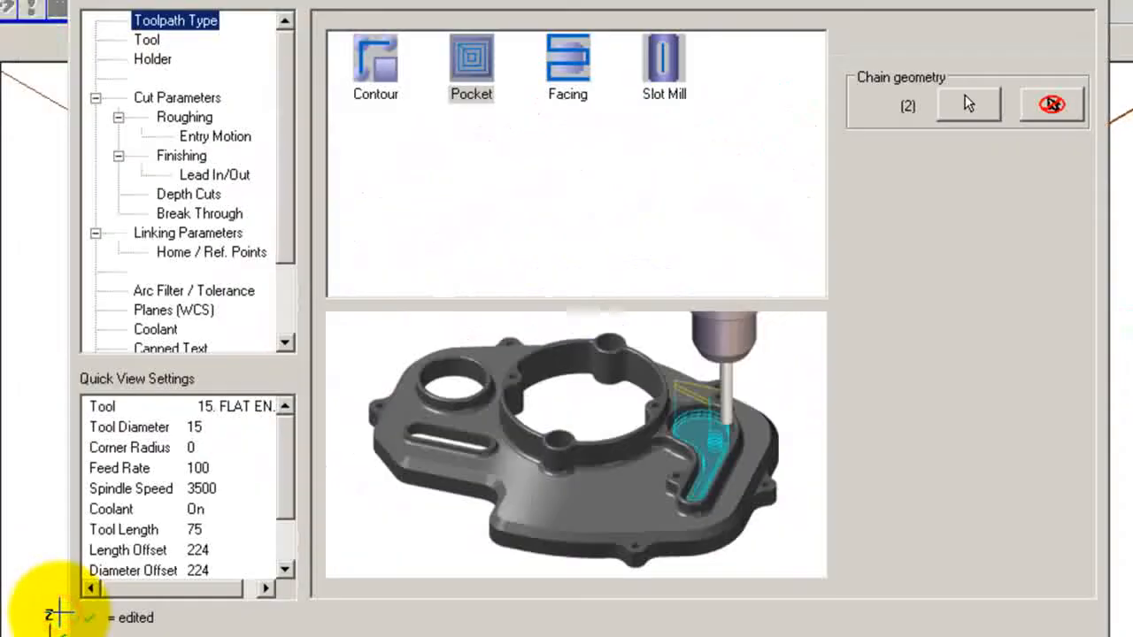
- Assign the 15 mm flat endmill to the window pockets with spindle speed 3500, feed rate 100 and plunge rate 100
left_click(147, 40)
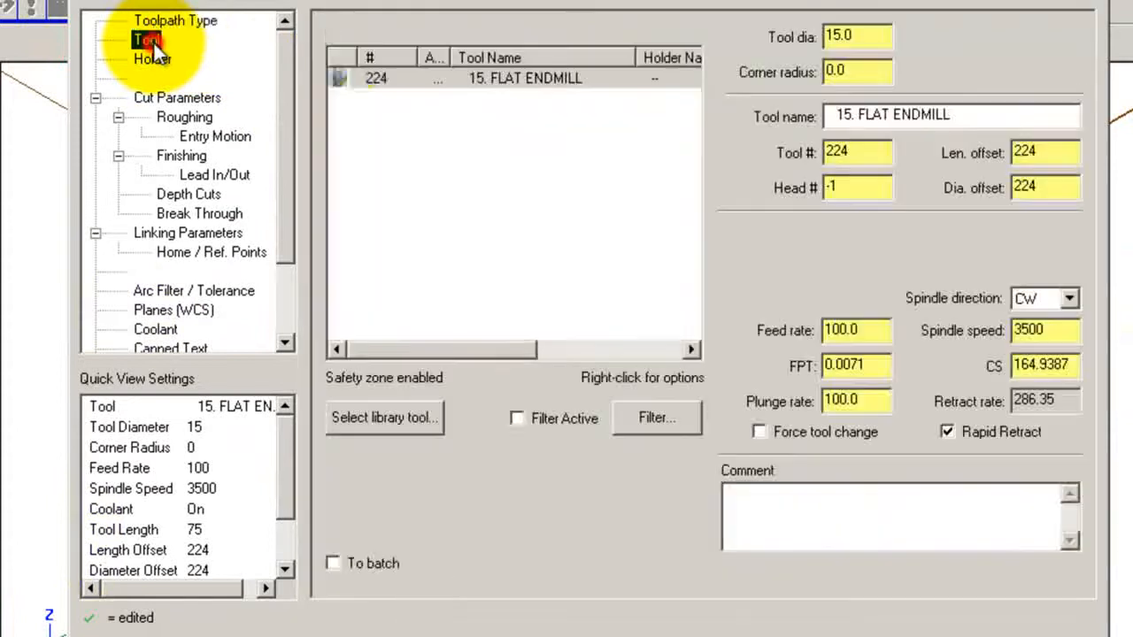
left_click(393, 78)
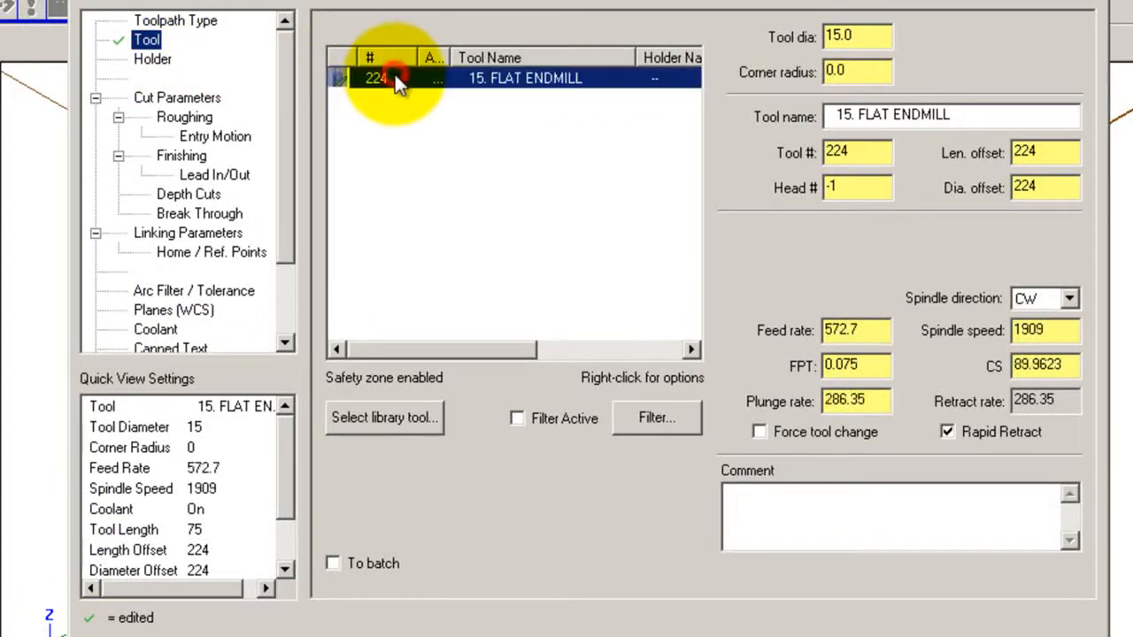
double_click(1061, 329)
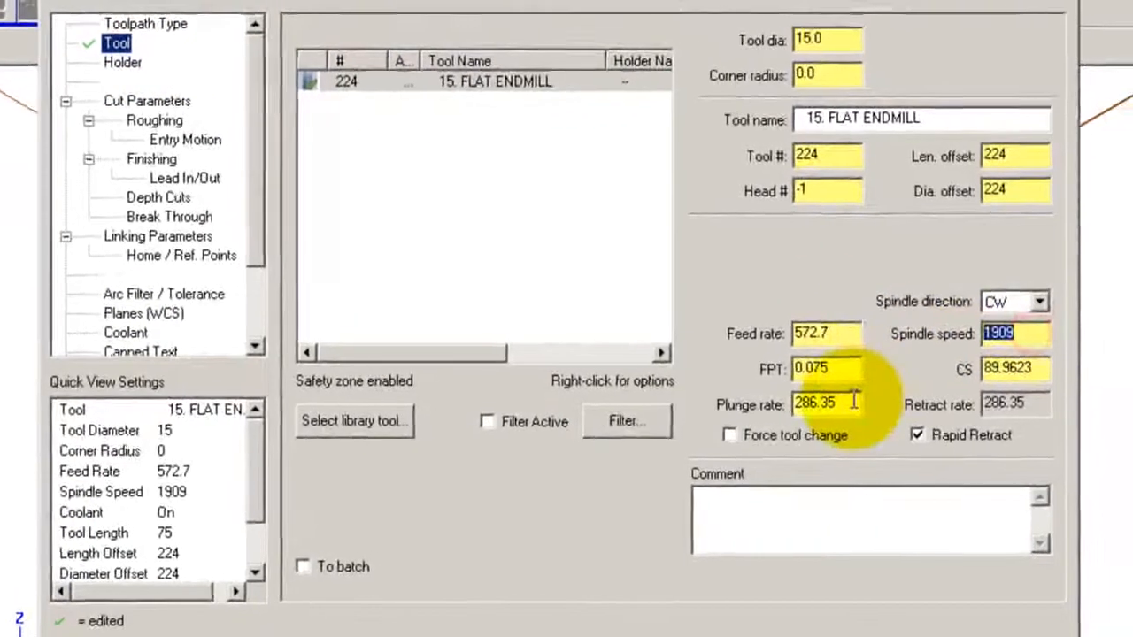
type("3500")
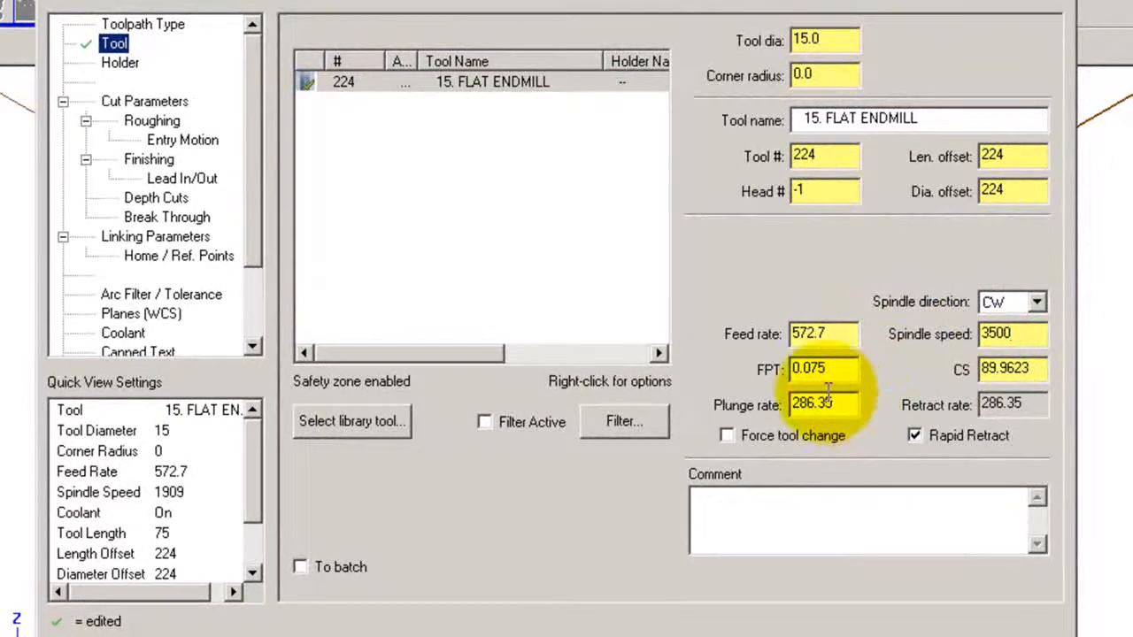
double_click(825, 334)
type("100")
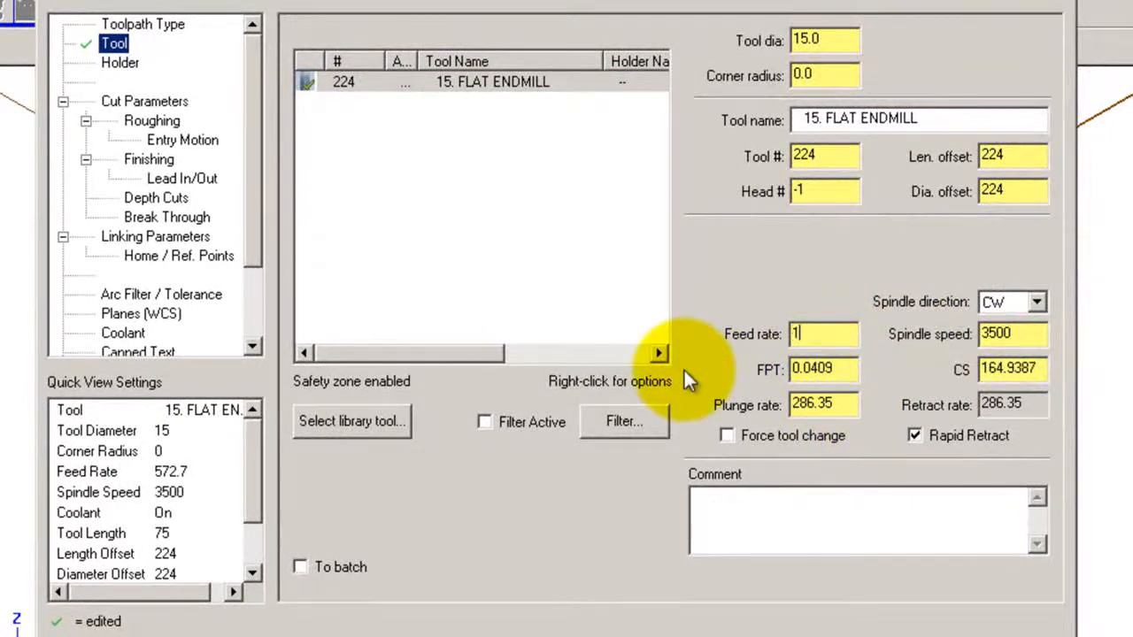
double_click(857, 405)
type("100")
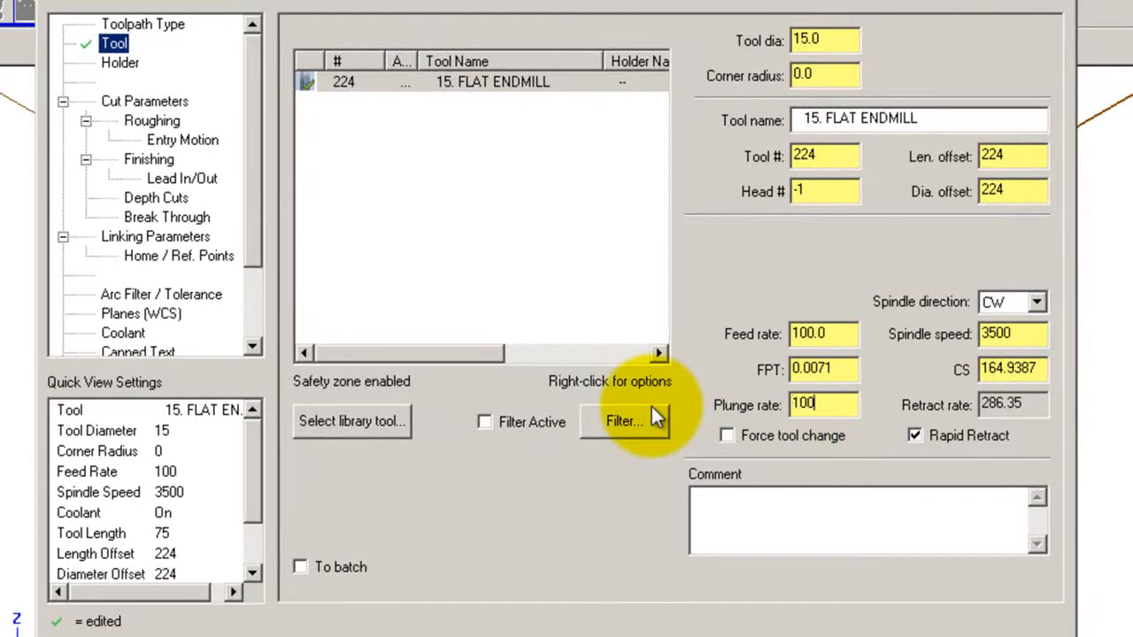
- Review the window pockets' holder, cut, roughing, entry motion, finishing, lead in/out, depth cut and break-through settings
left_click(132, 65)
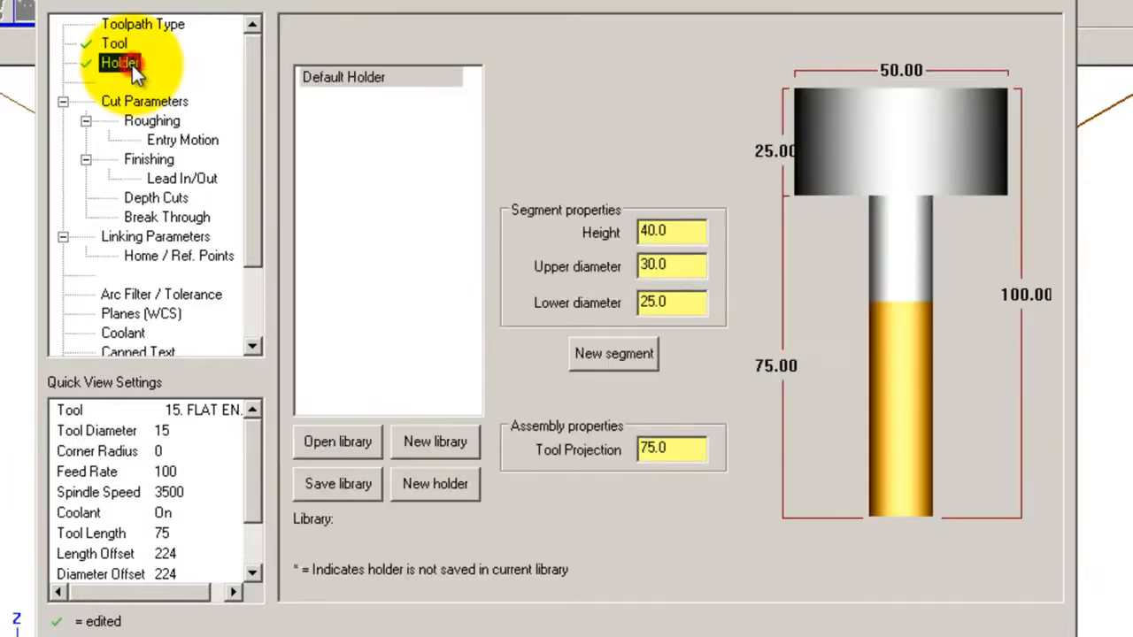
left_click(144, 102)
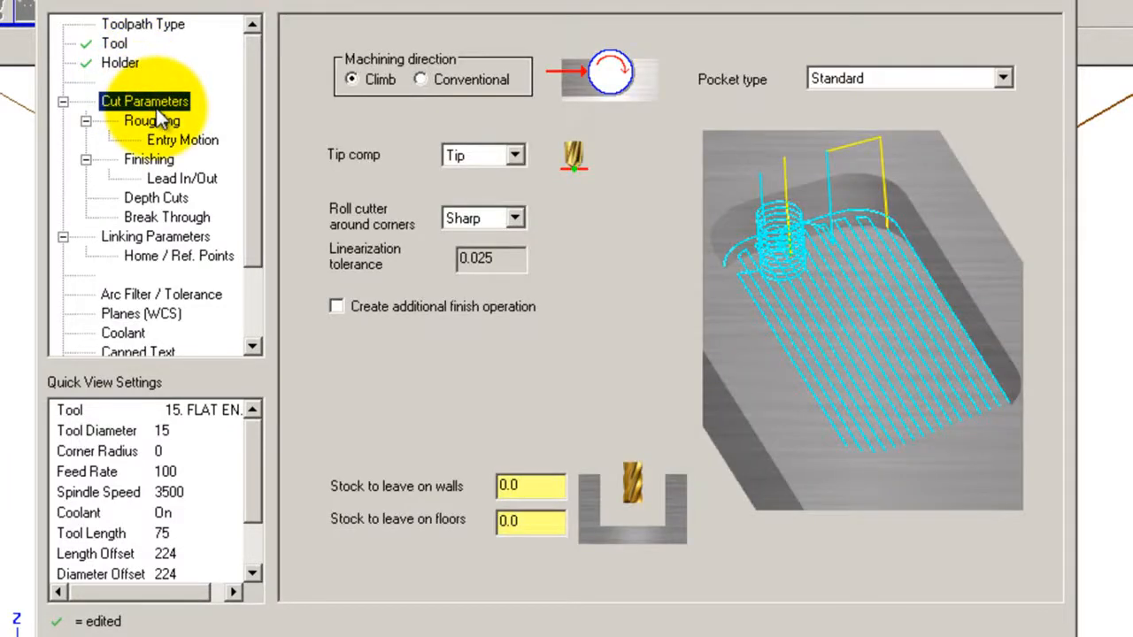
left_click(155, 119)
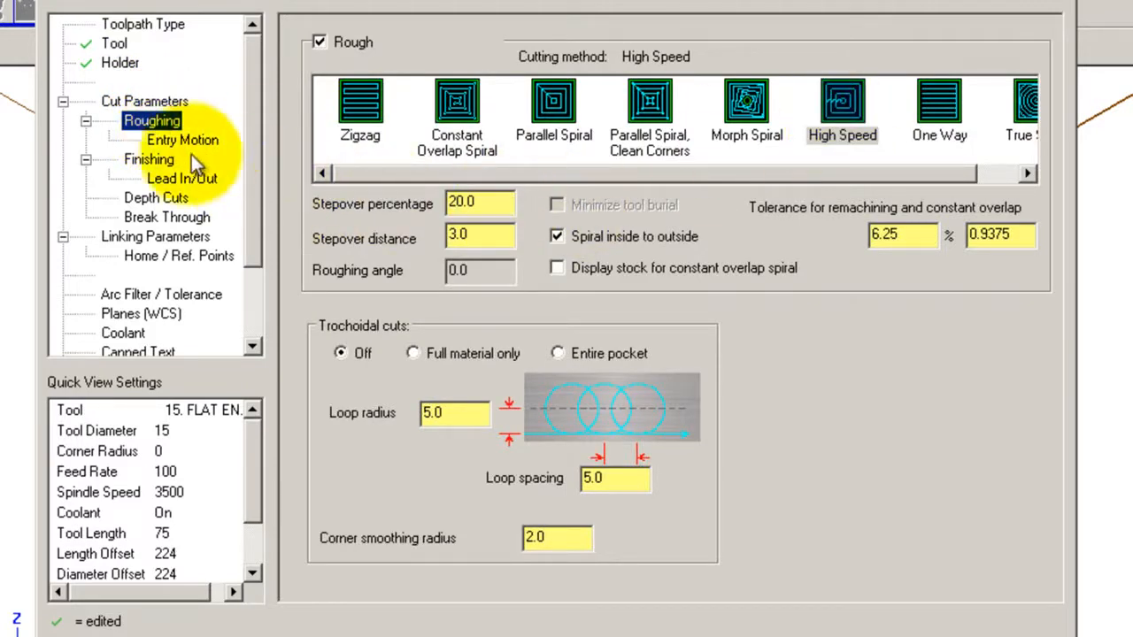
left_click(175, 141)
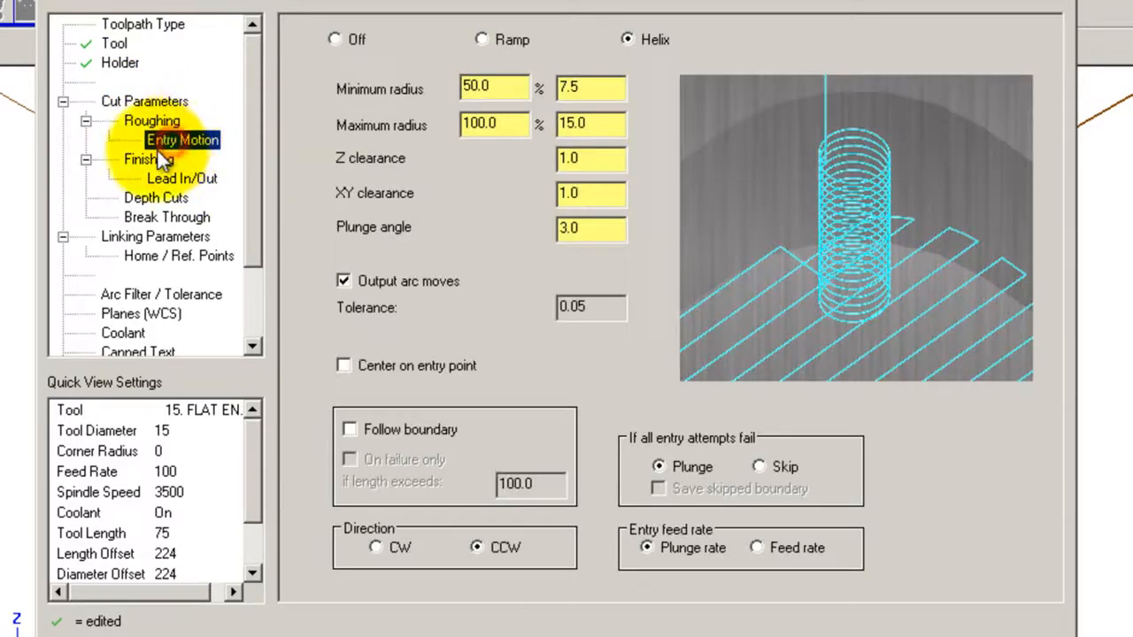
left_click(158, 157)
left_click(171, 177)
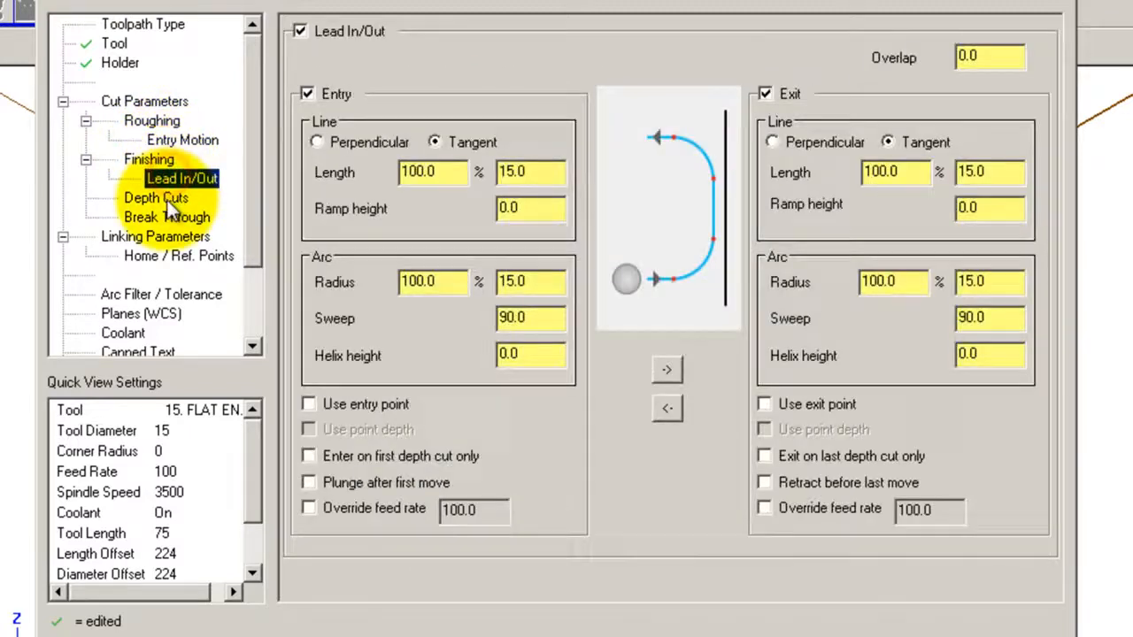
left_click(159, 198)
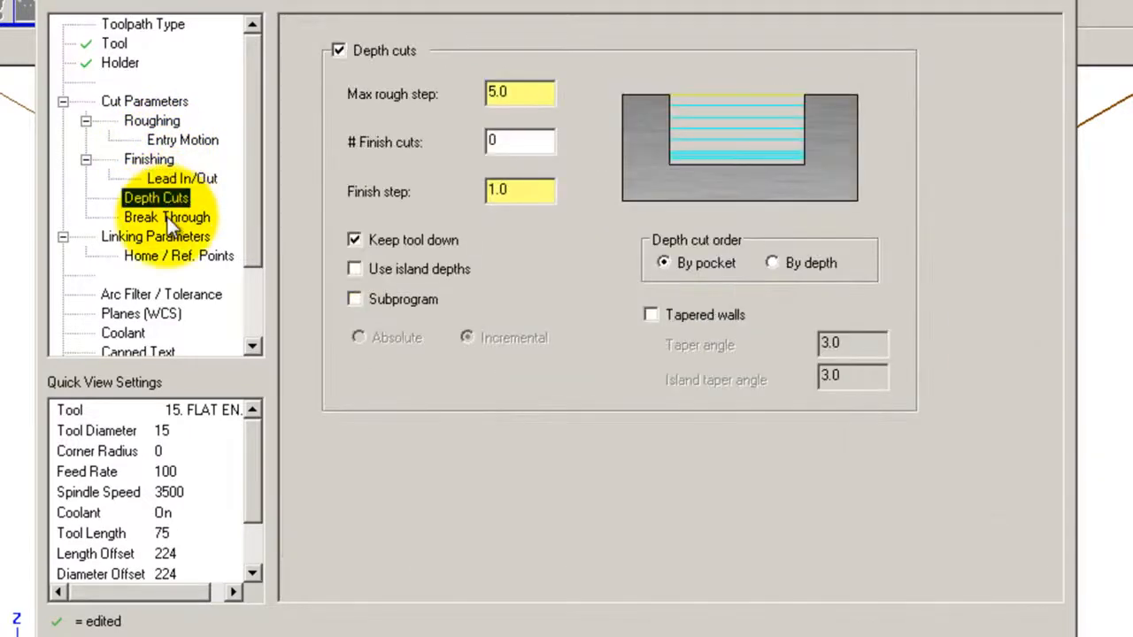
left_click(167, 219)
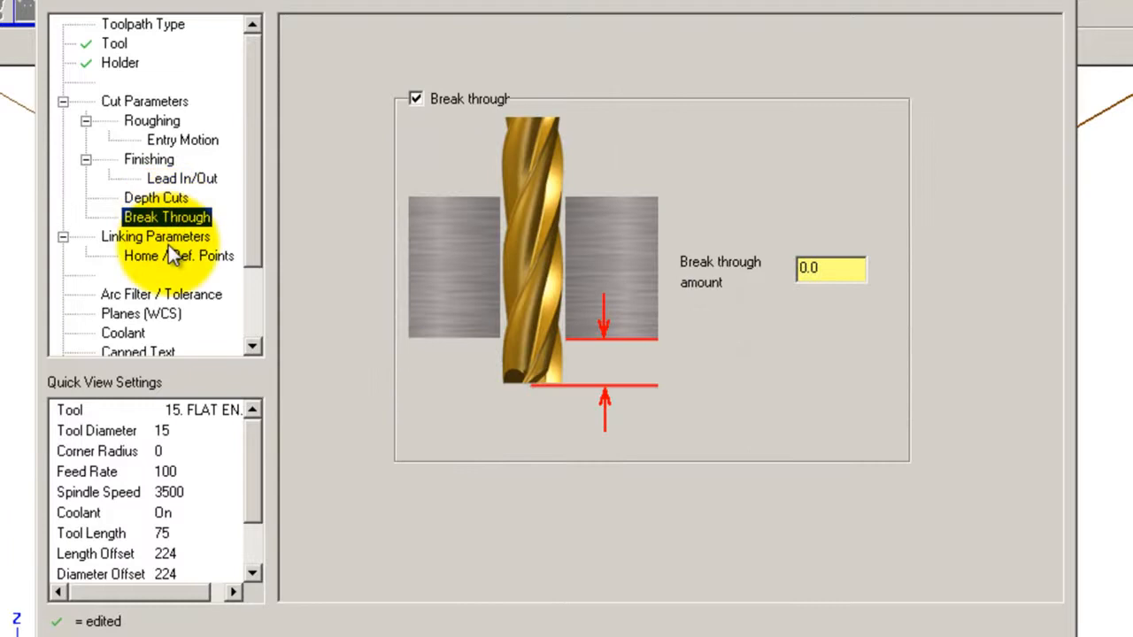
- Set the window pockets' top of stock to 10.0 absolute by picking a point on a window's upper edge in the model
left_click(152, 238)
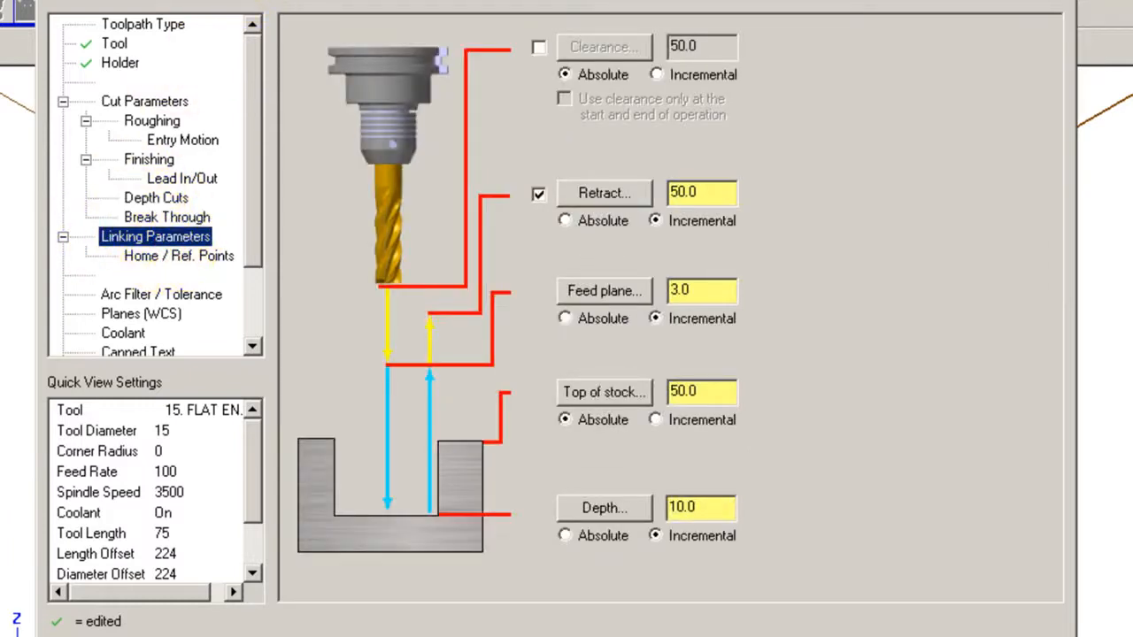
left_click_drag(261, 1, 571, 0)
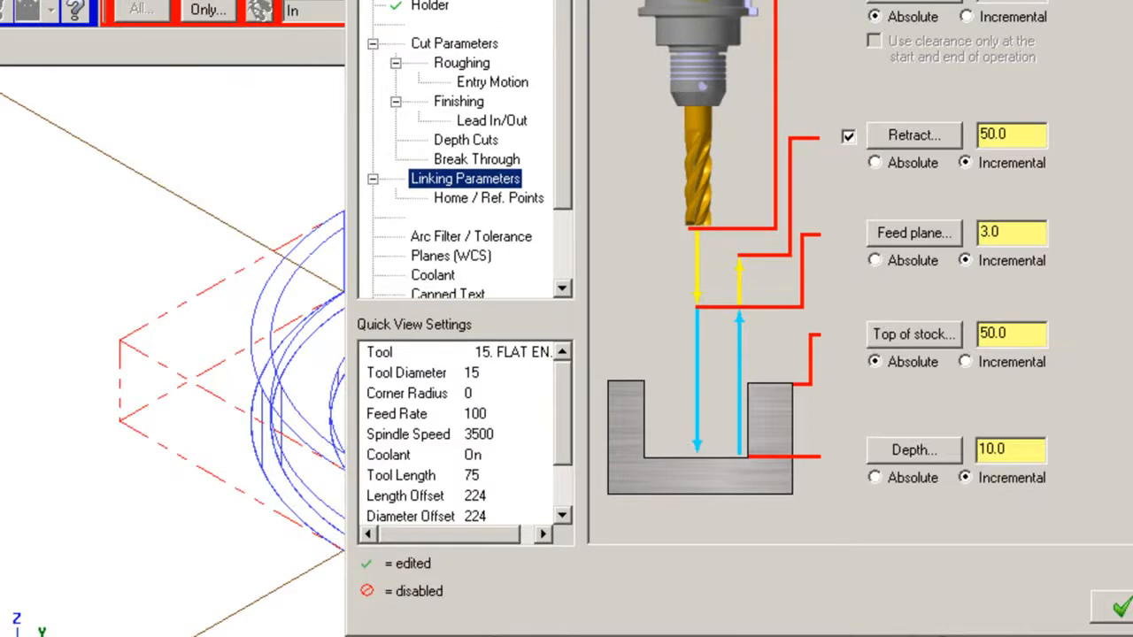
left_click_drag(571, 0, 818, 0)
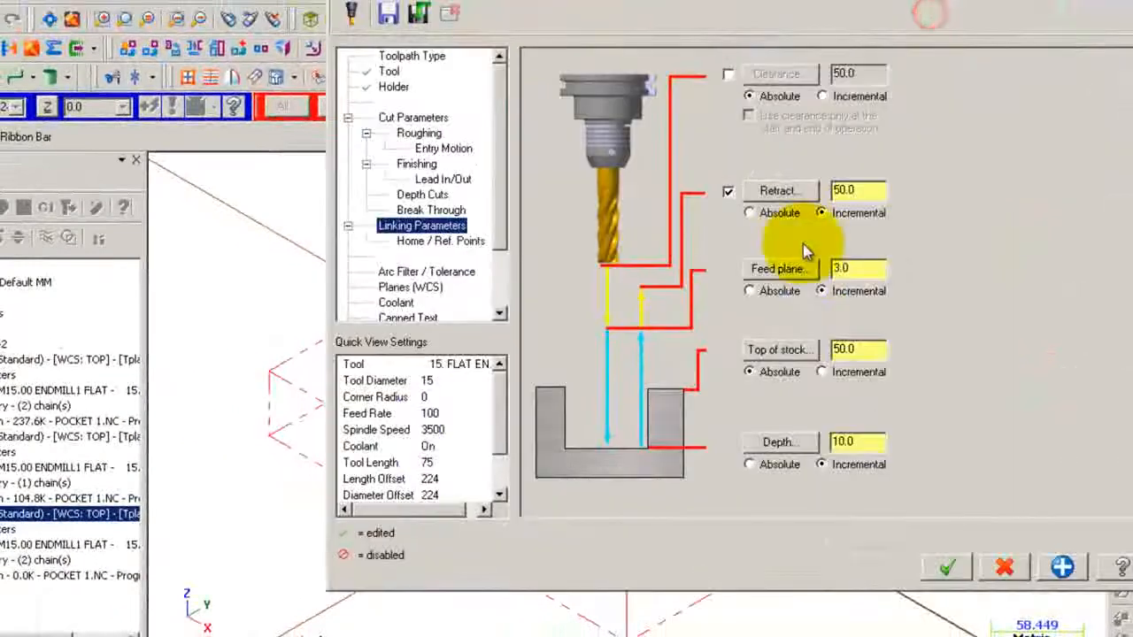
left_click(866, 270)
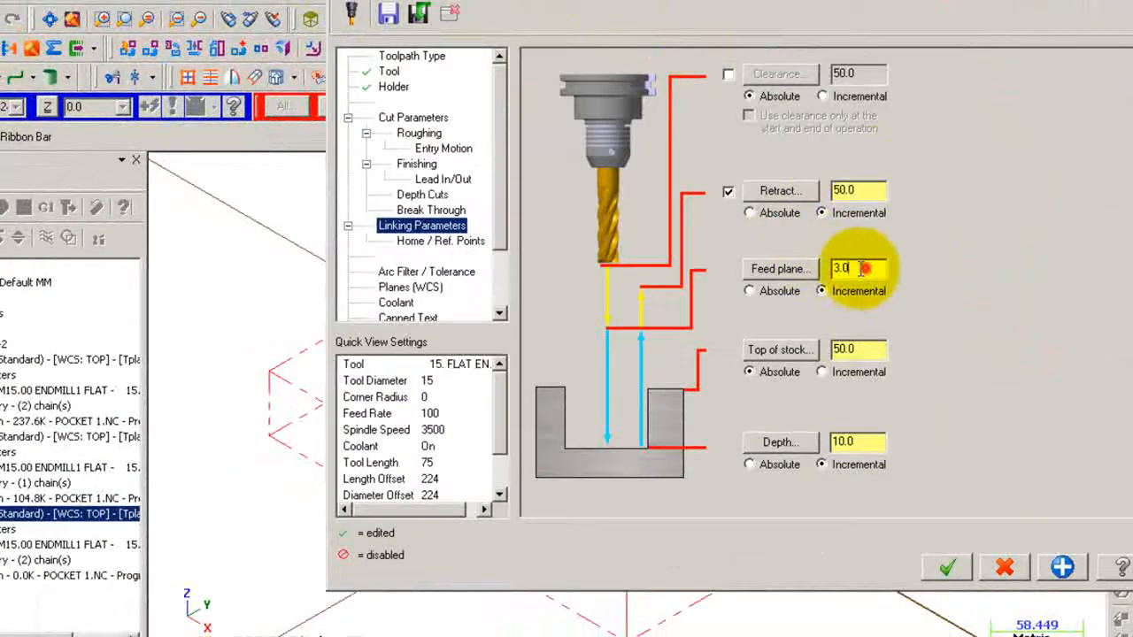
double_click(861, 270)
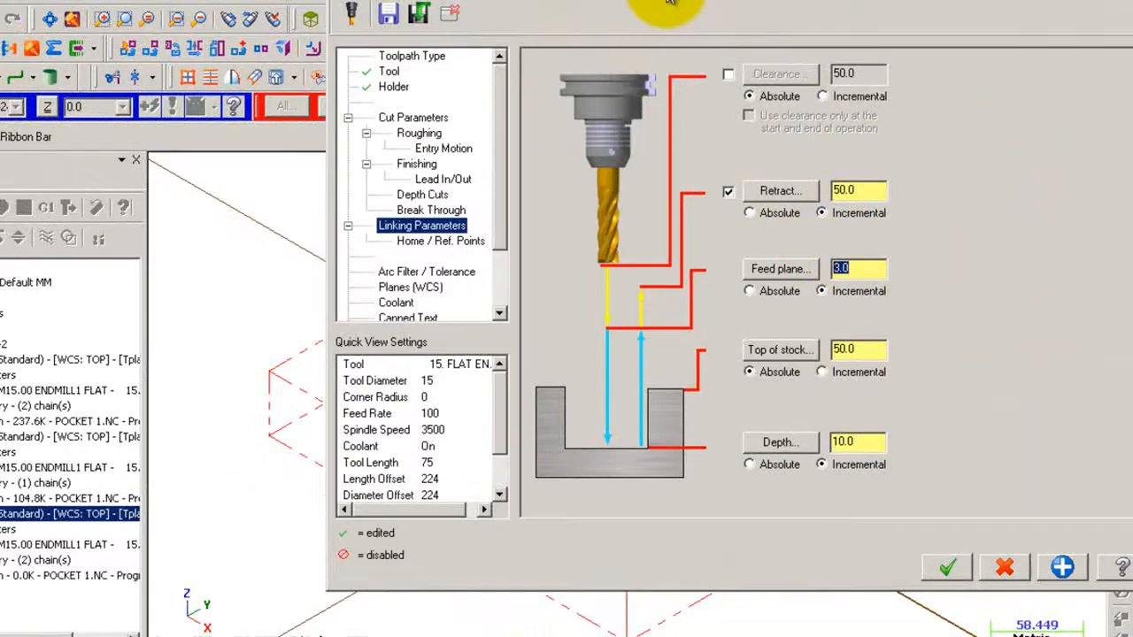
left_click_drag(670, 2, 797, 8)
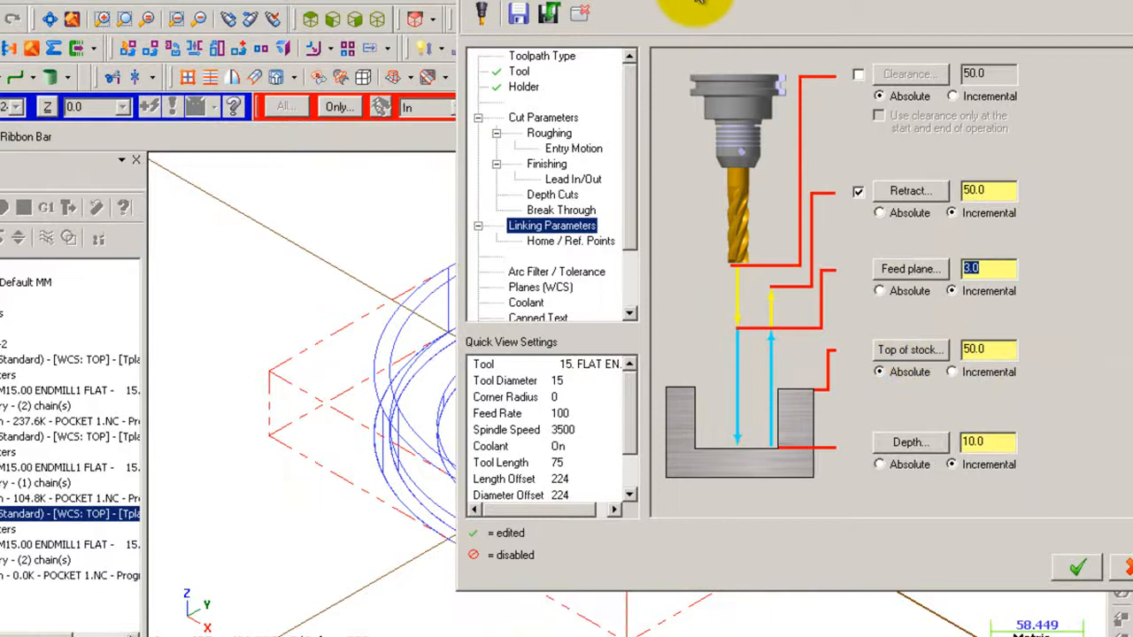
left_click_drag(699, 3, 855, 3)
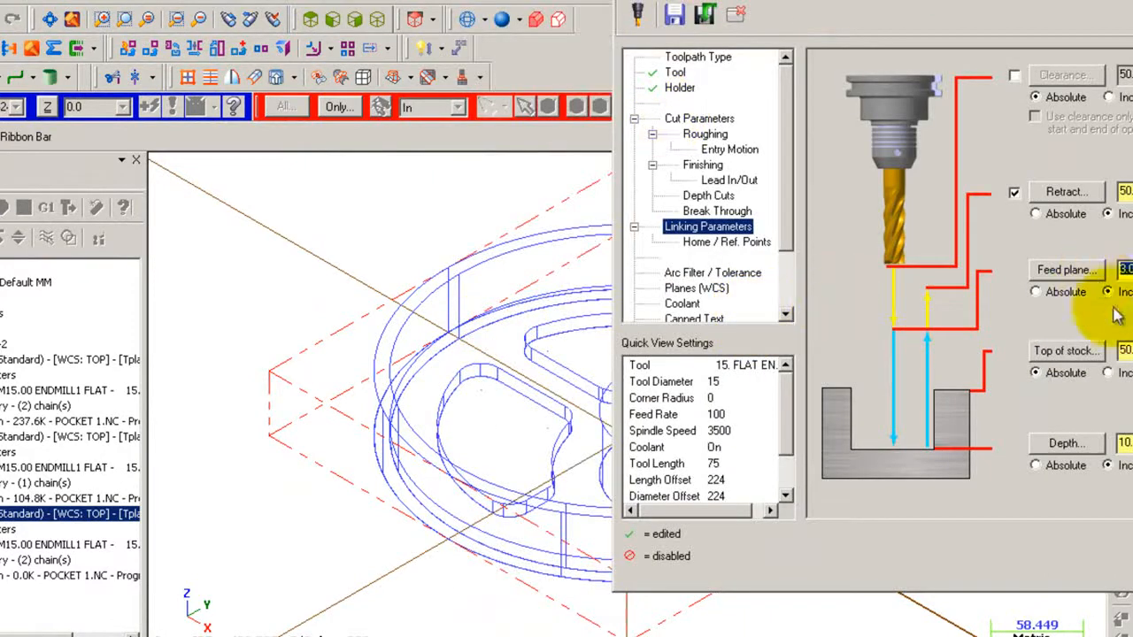
left_click(1053, 349)
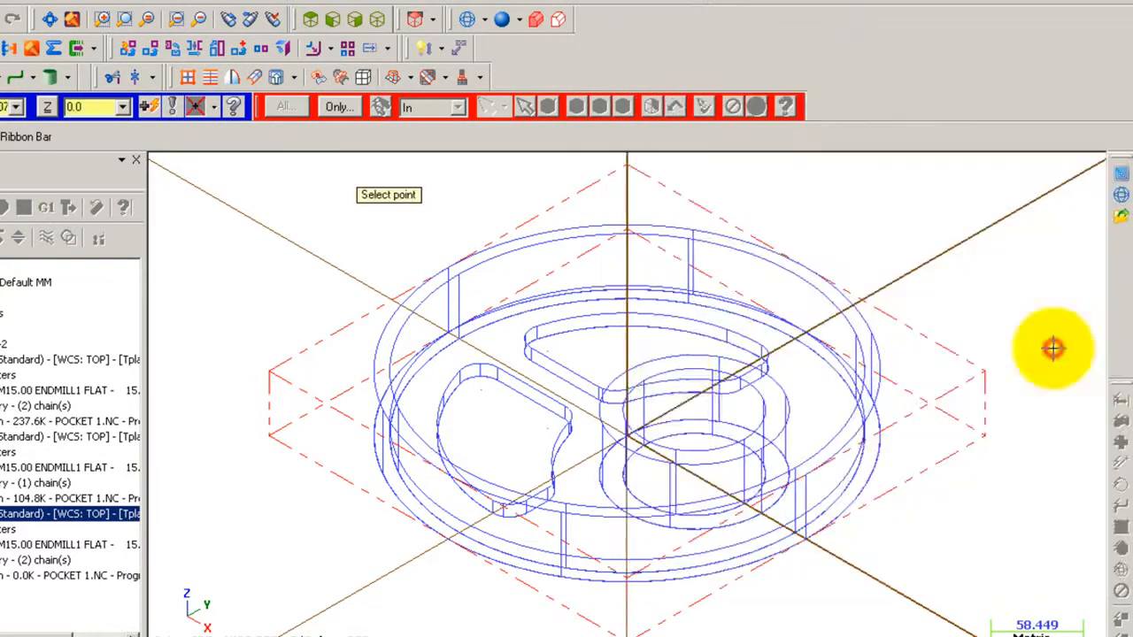
left_click(479, 366)
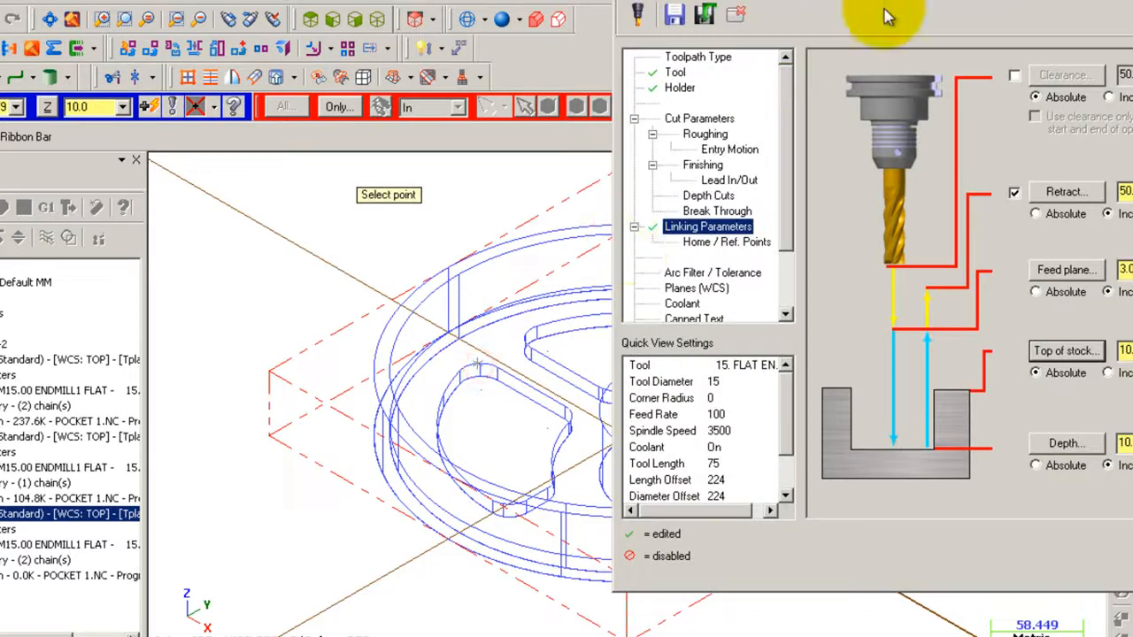
left_click_drag(919, 2, 561, 27)
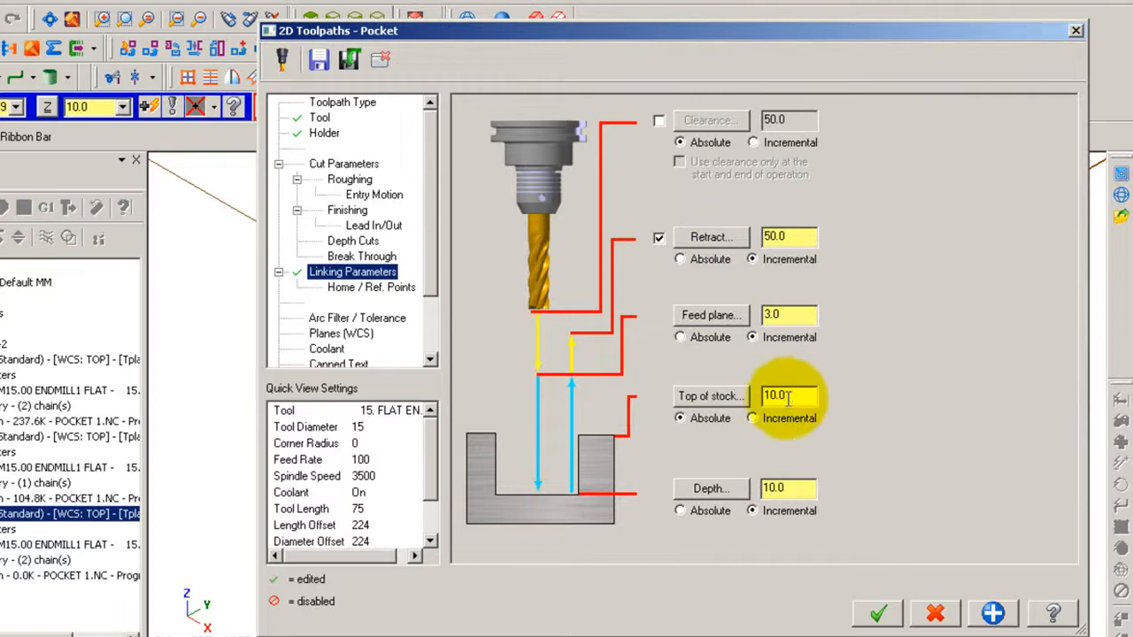
- Set the window pockets' incremental depth to -0.01, then generate the toolpath and hide its display
double_click(798, 489)
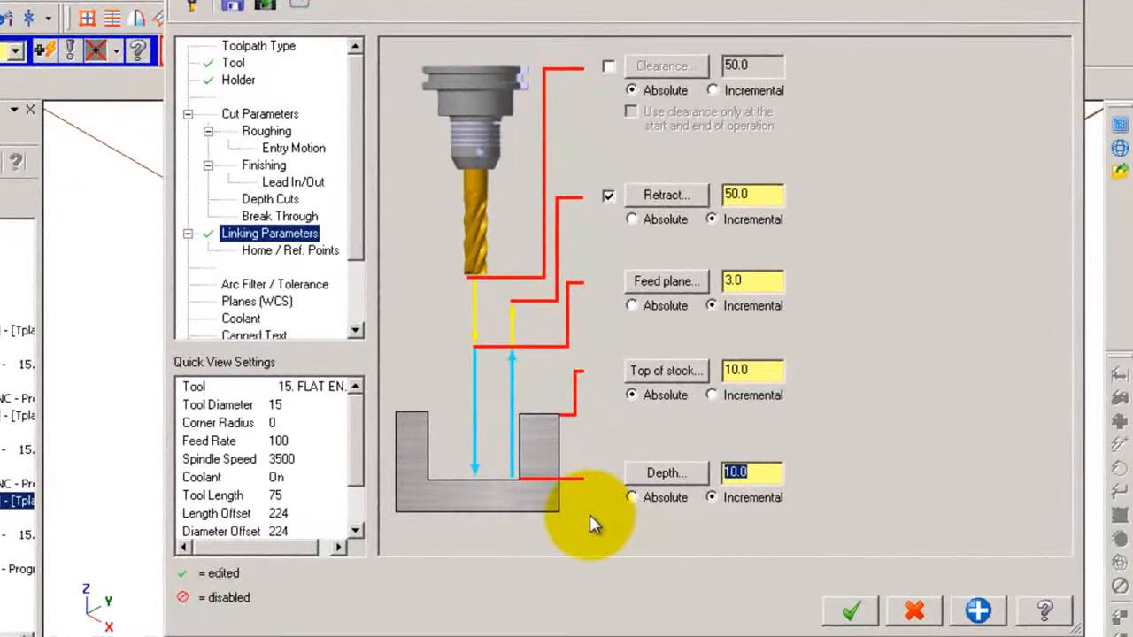
type("-0.01")
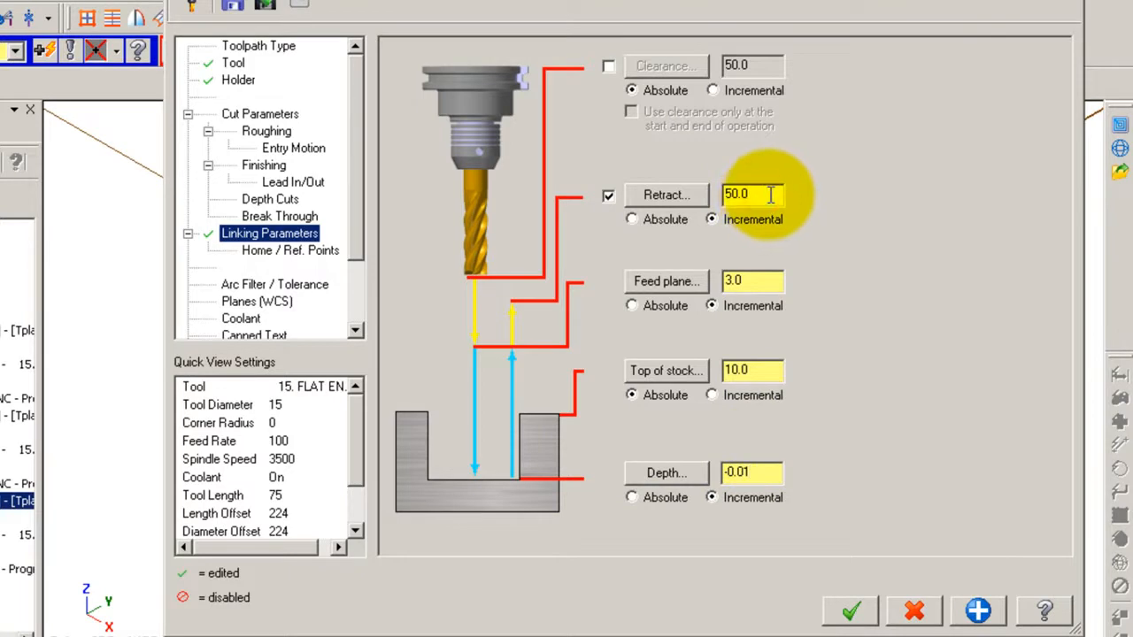
left_click(283, 252)
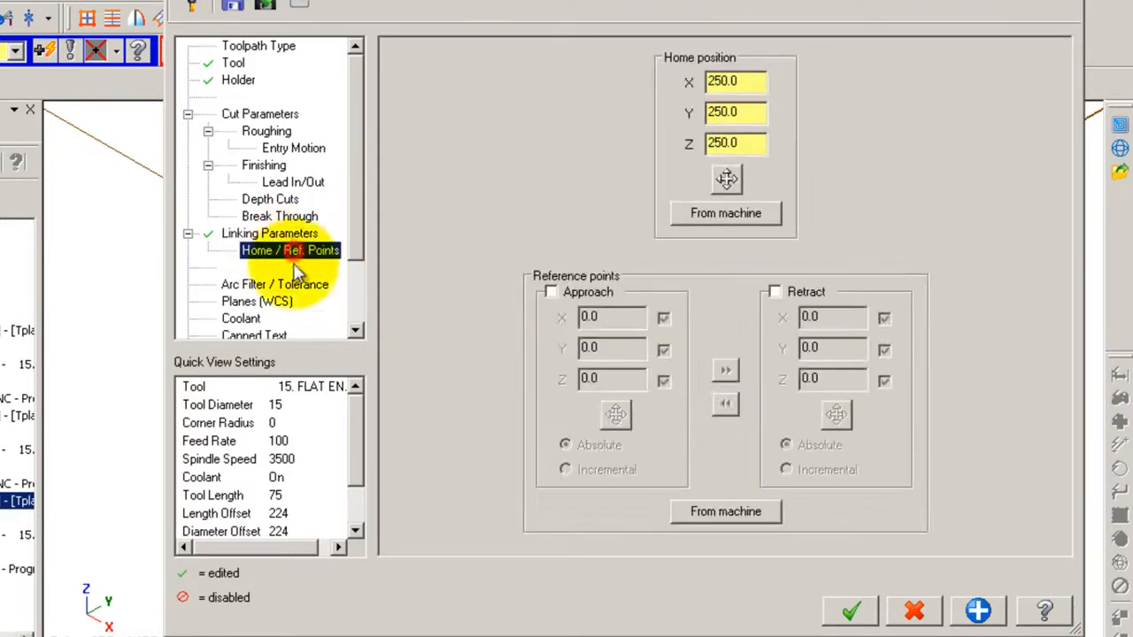
left_click(852, 612)
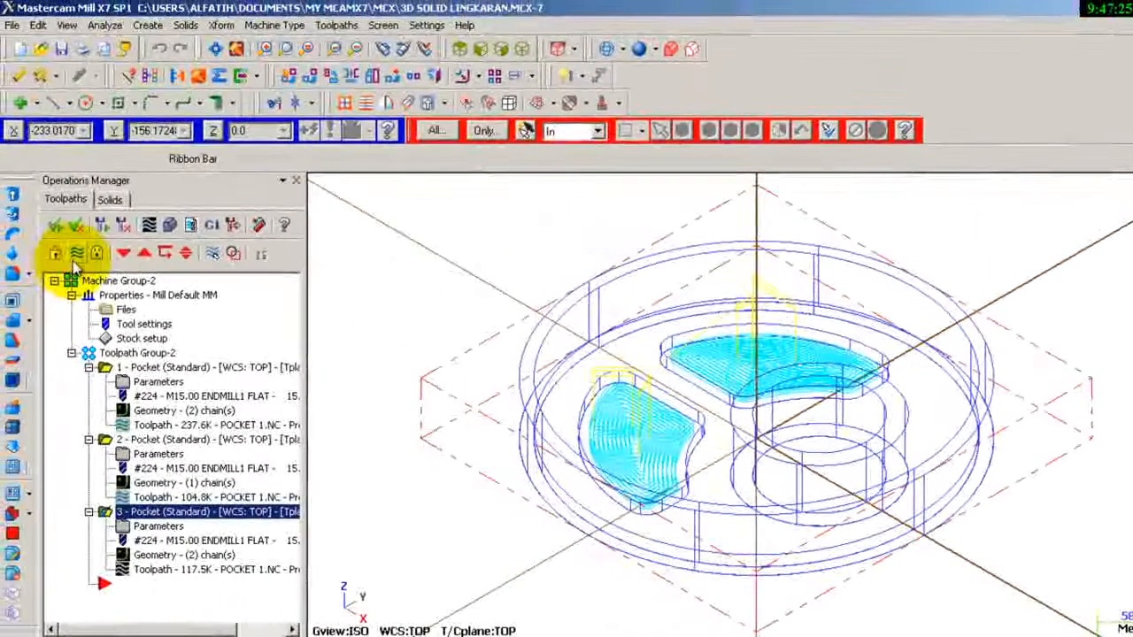
left_click(77, 254)
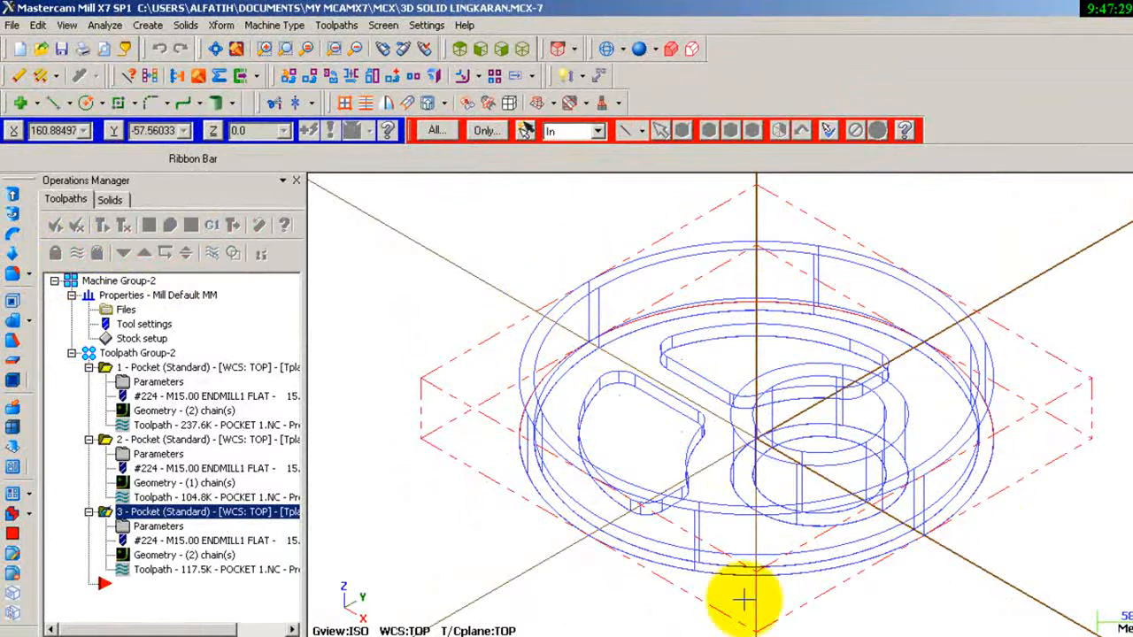
- Start a contour toolpath using the wheel's lower outer circular edge as the chain
left_click(337, 25)
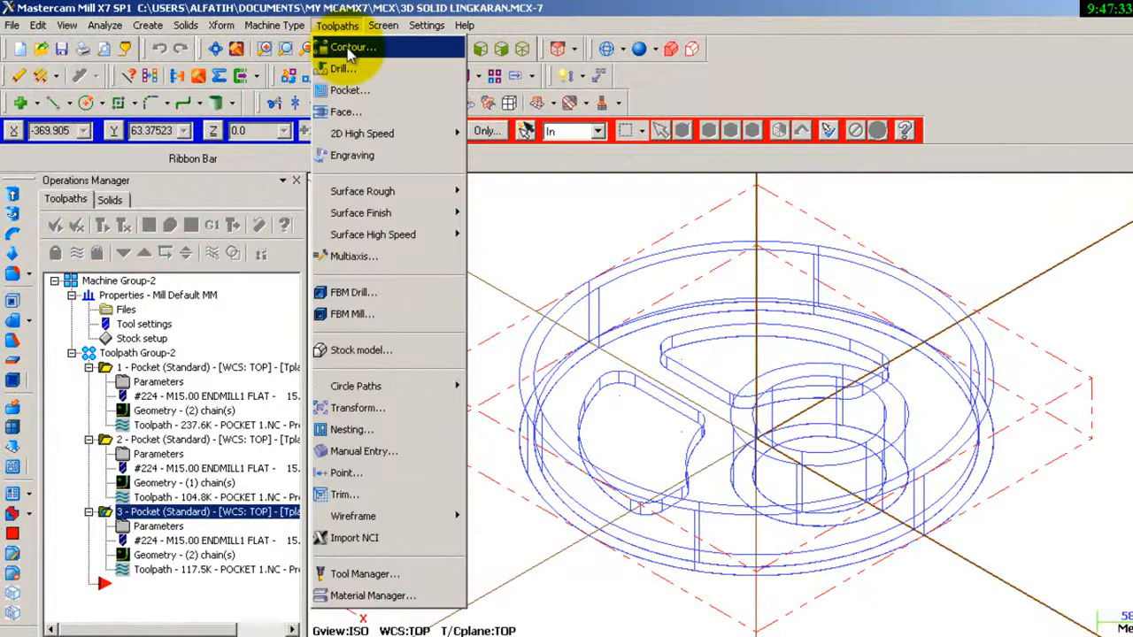
left_click(349, 49)
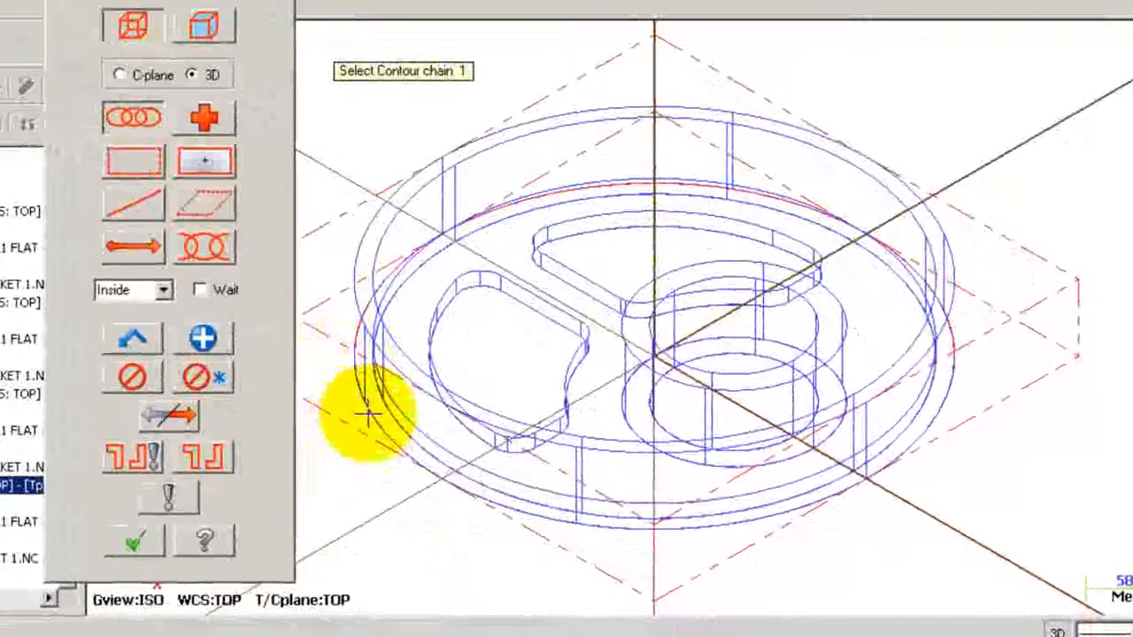
left_click(367, 414)
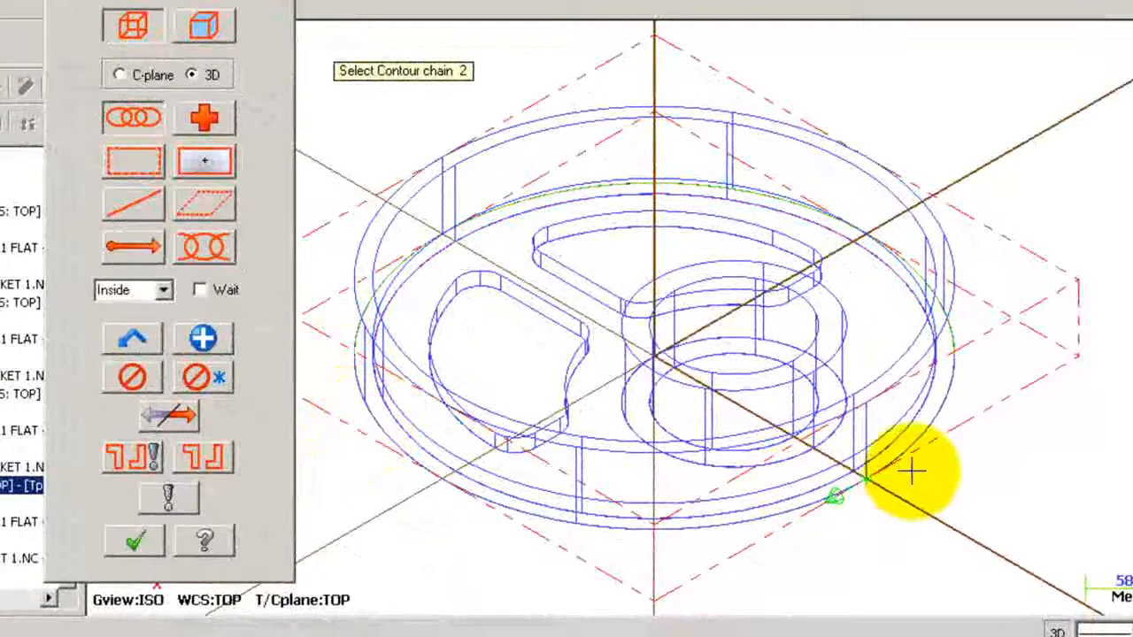
left_click(137, 543)
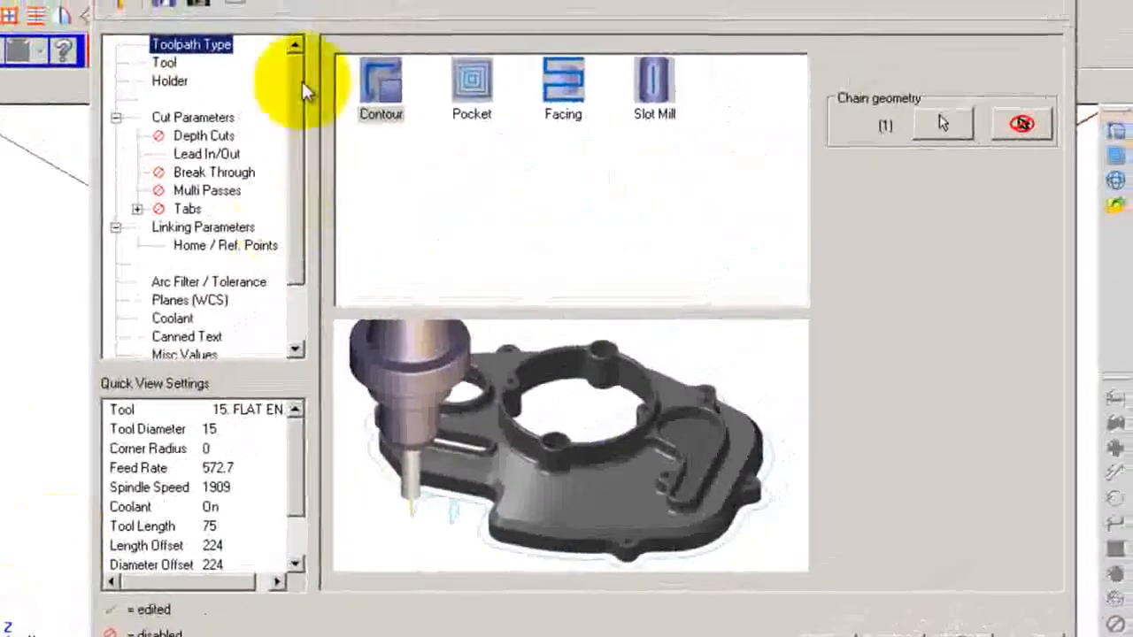
- Assign the 15 mm flat endmill to the outer contour with spindle speed 3500, feed rate 100 and plunge rate 100
left_click(165, 64)
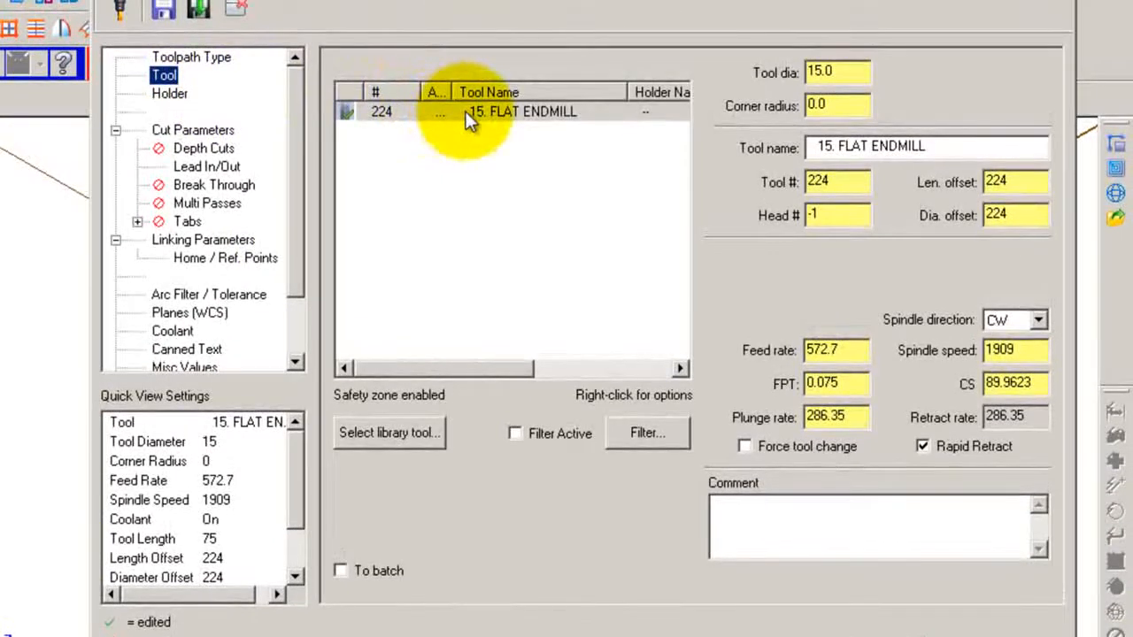
left_click(466, 112)
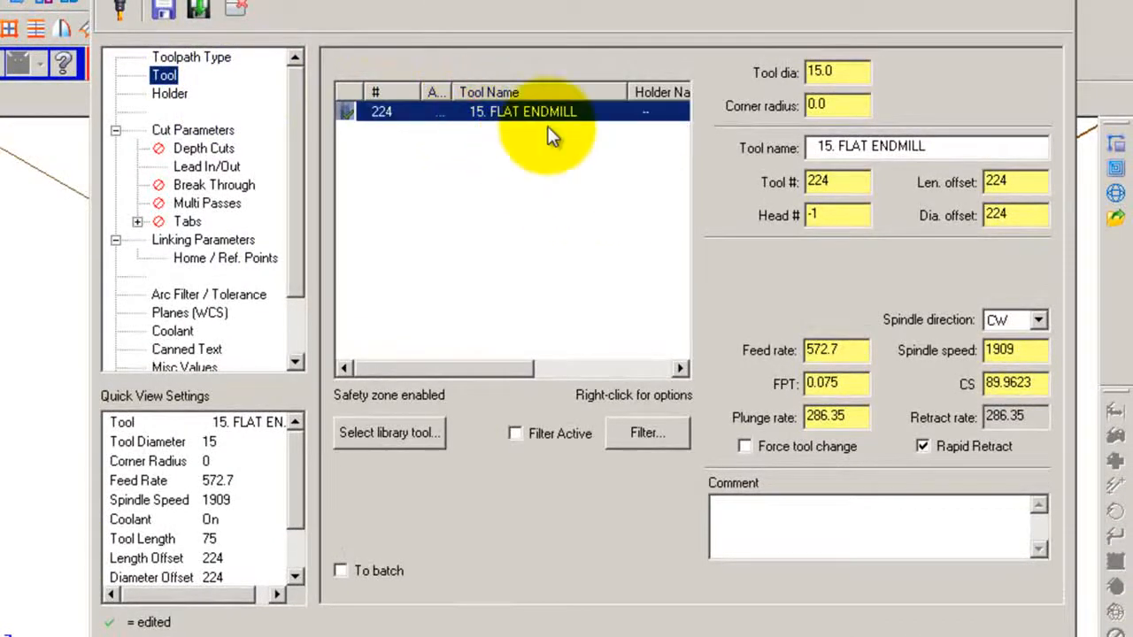
left_click(1035, 351)
double_click(1019, 351)
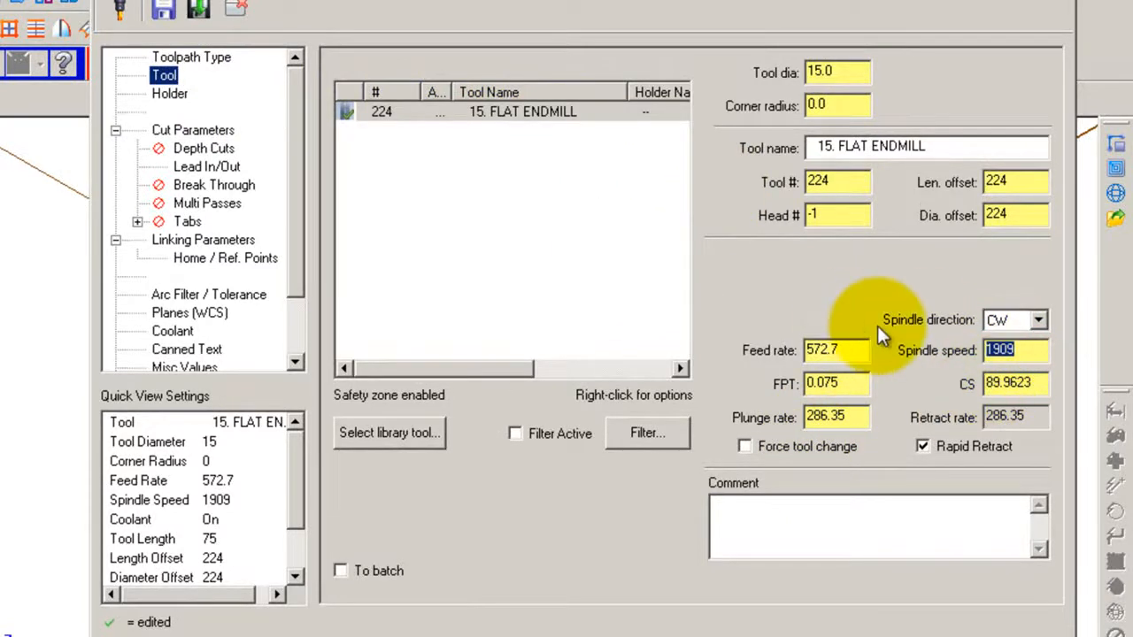
type("3500")
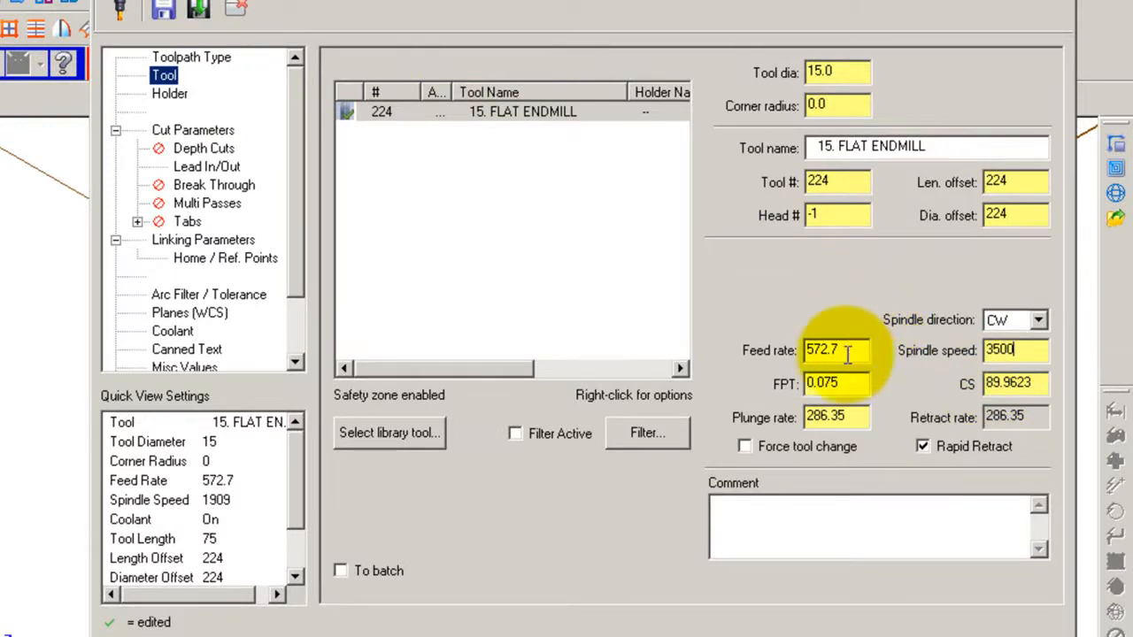
left_click(851, 357)
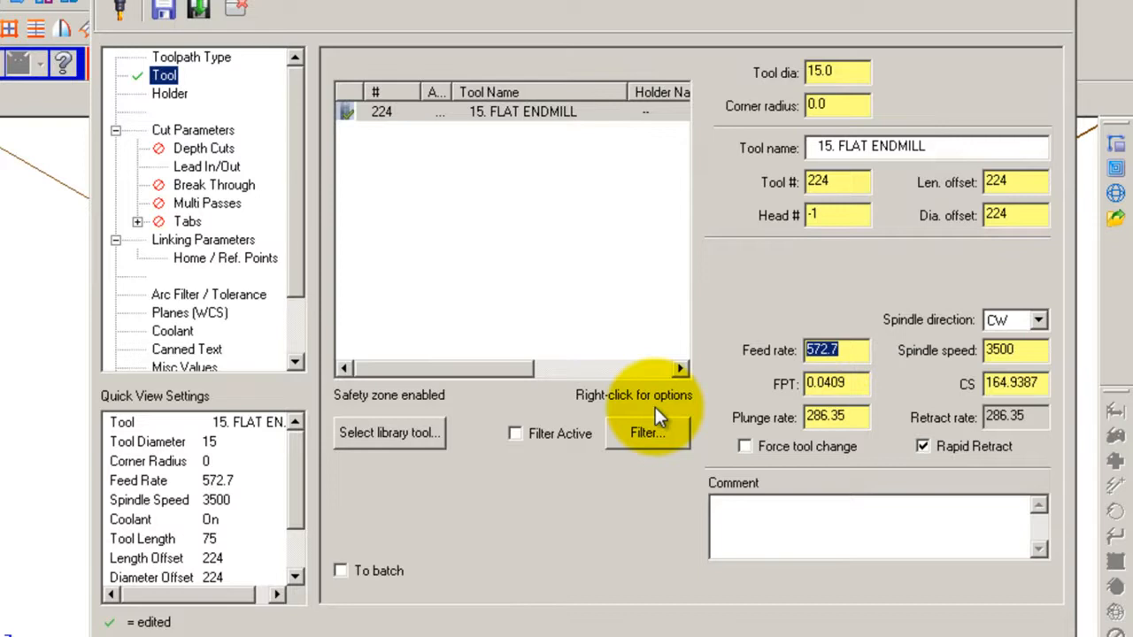
type("100")
key("Tab")
key("Tab")
type("1")
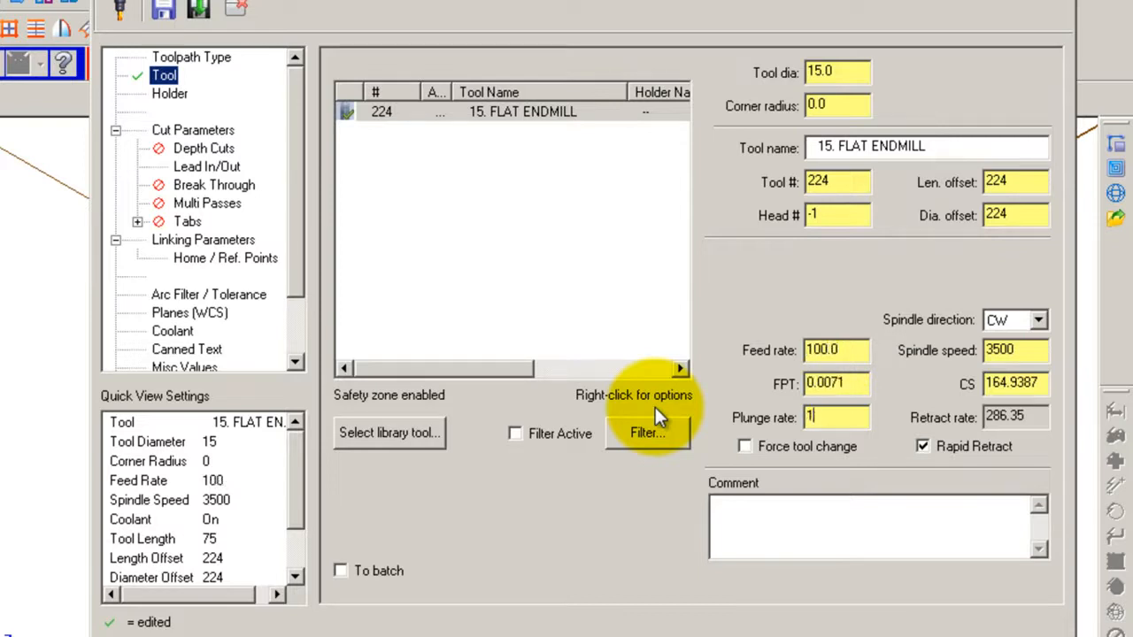
type("00")
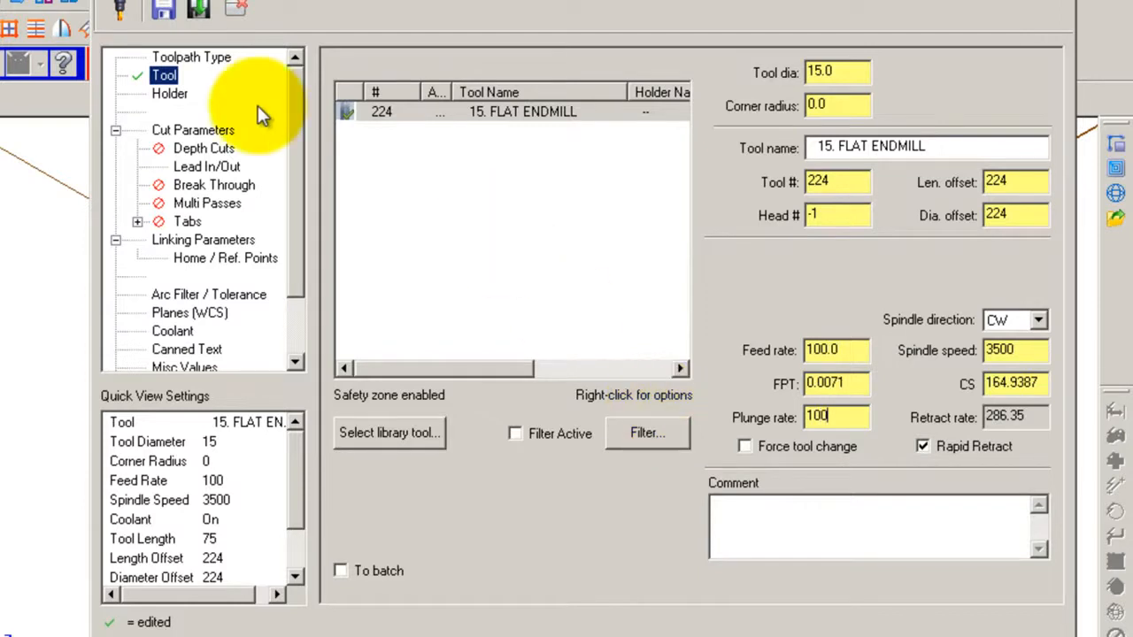
- Set the default tool holder's segment height to 50 for the outer contour toolpath
left_click(181, 93)
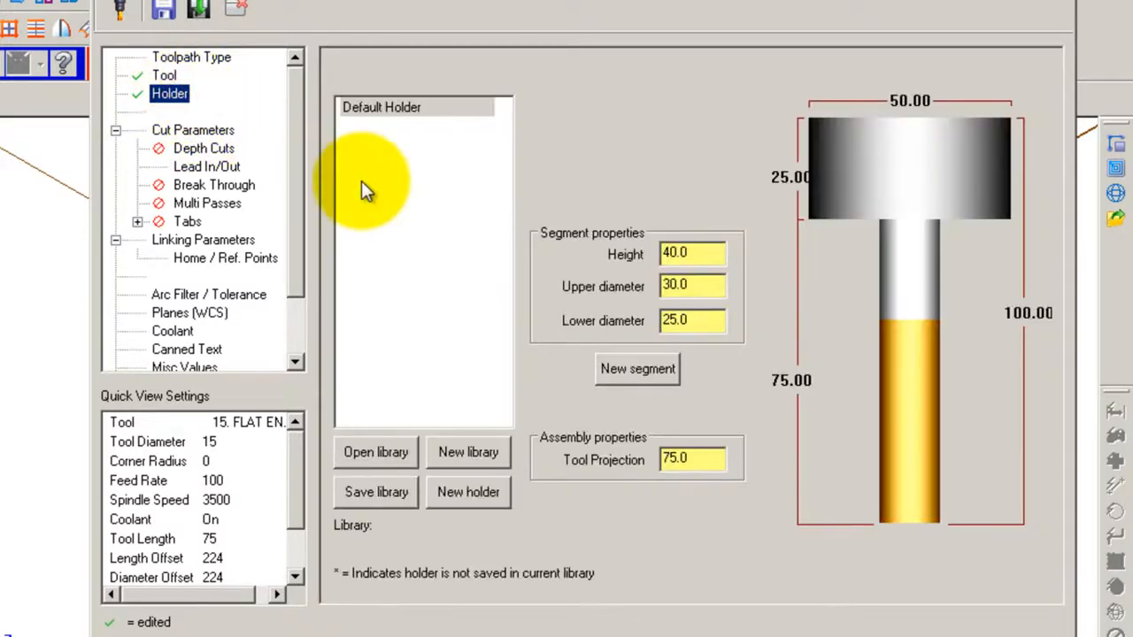
left_click_drag(721, 255, 683, 254)
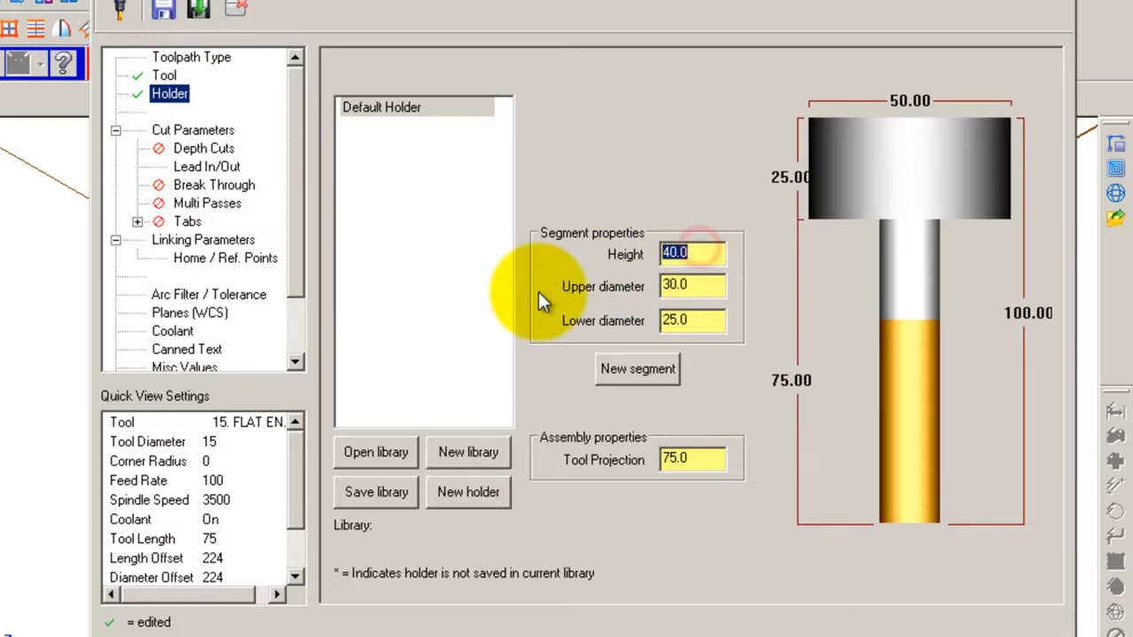
type("500")
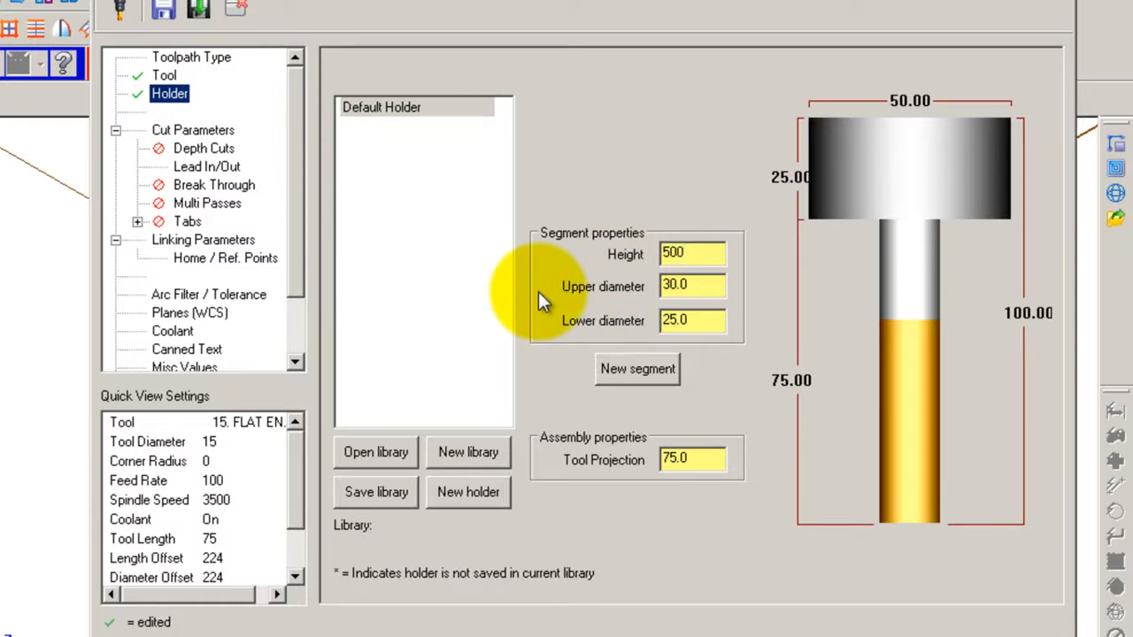
key("BackSpace")
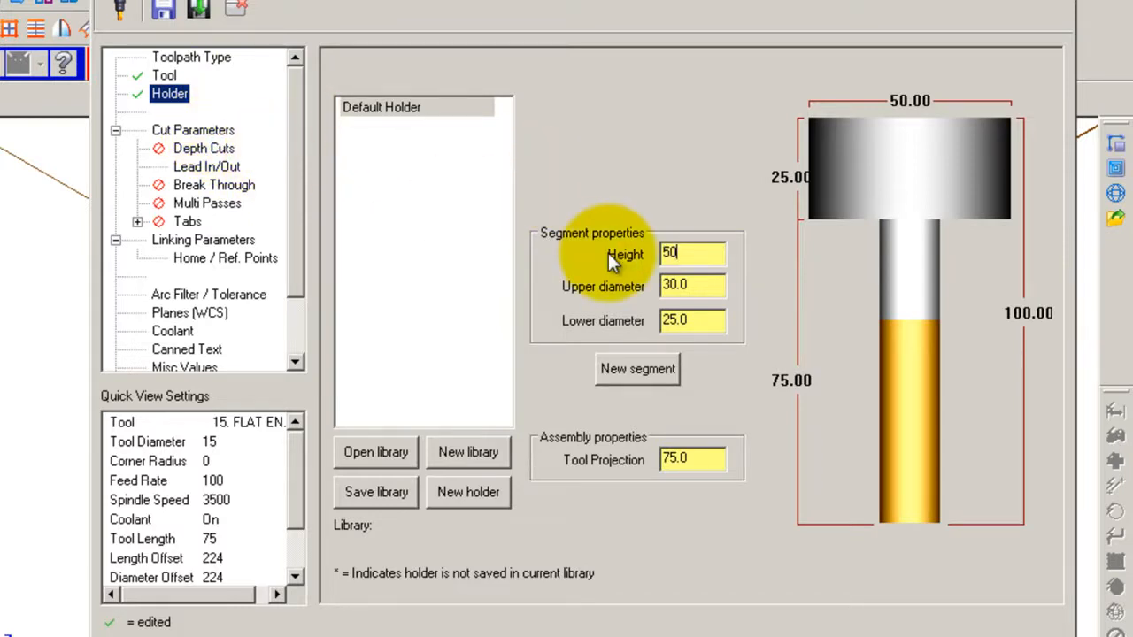
left_click(700, 257)
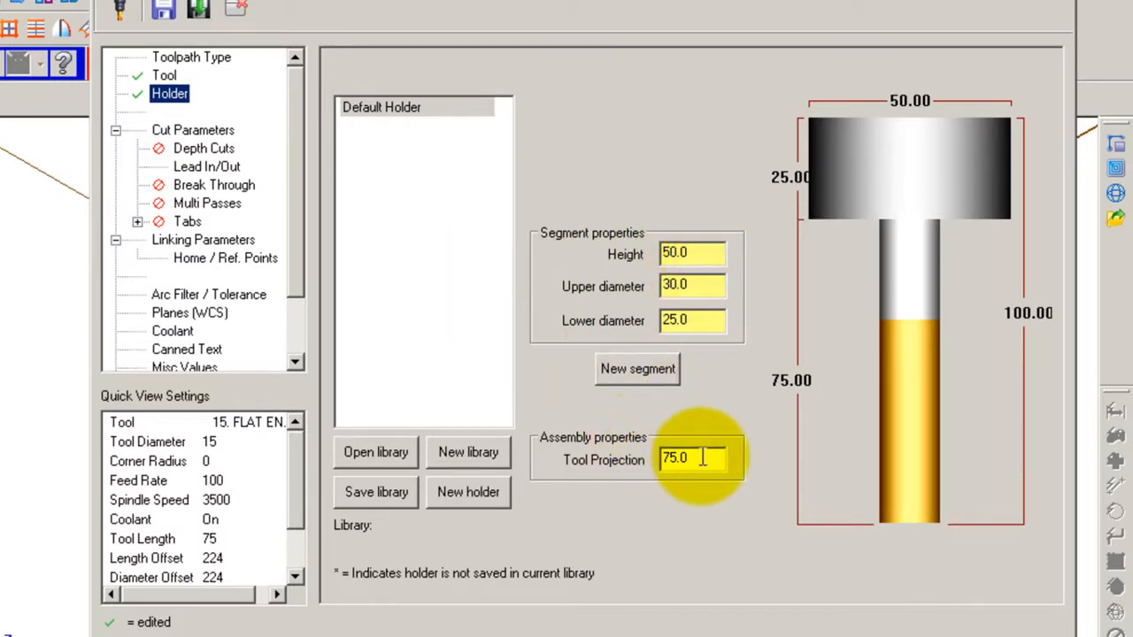
- Set the outer contour's cutter compensation direction to Right
left_click(185, 130)
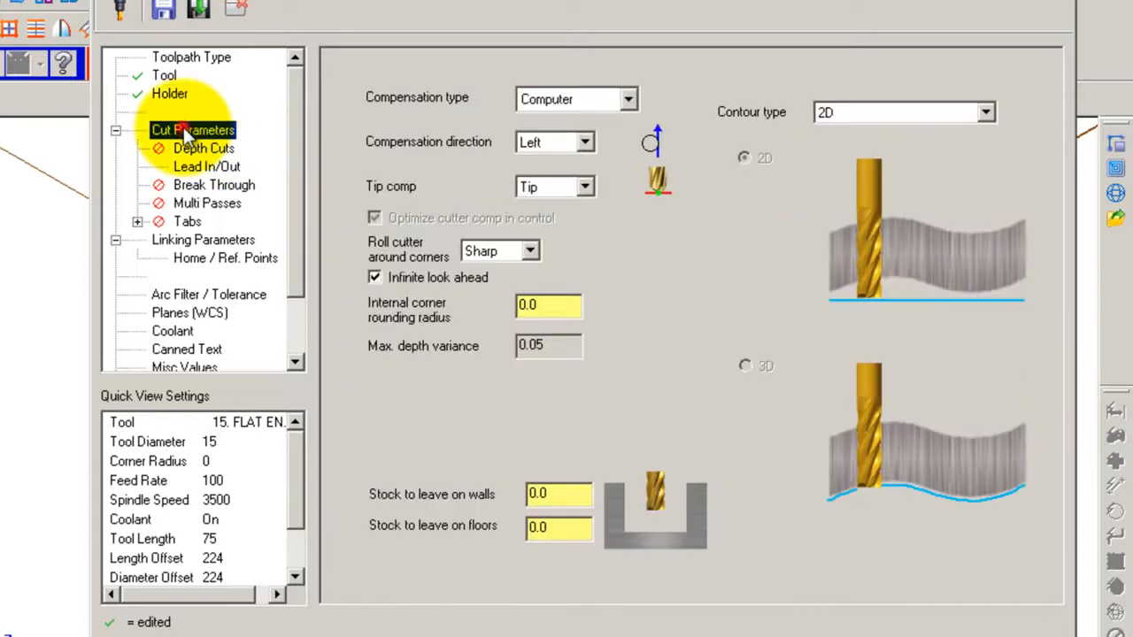
left_click(585, 144)
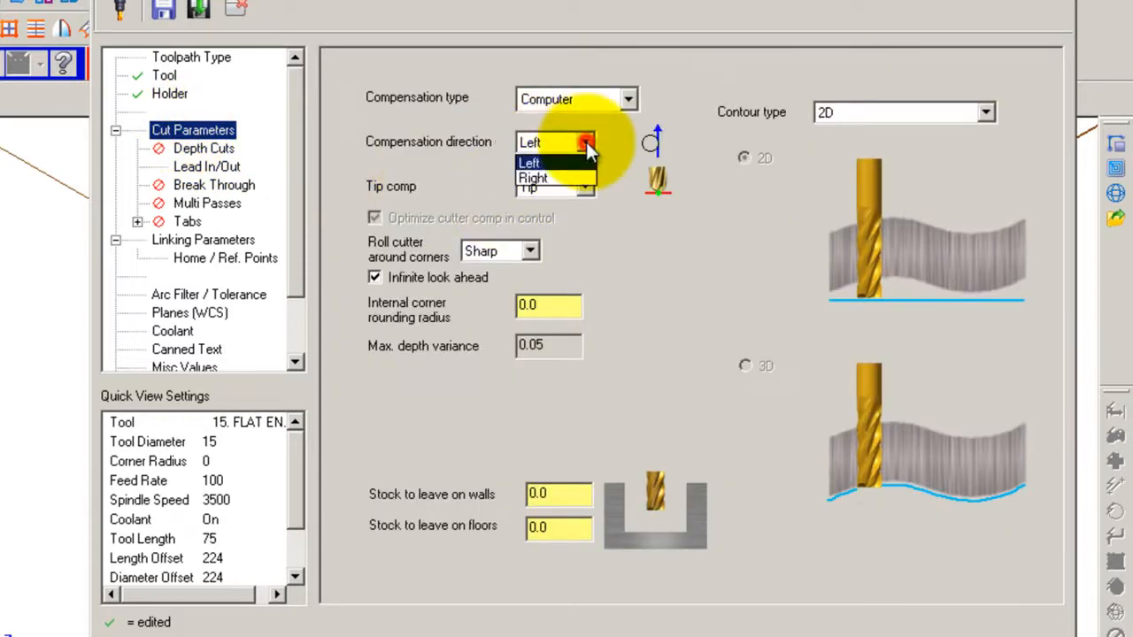
left_click(569, 175)
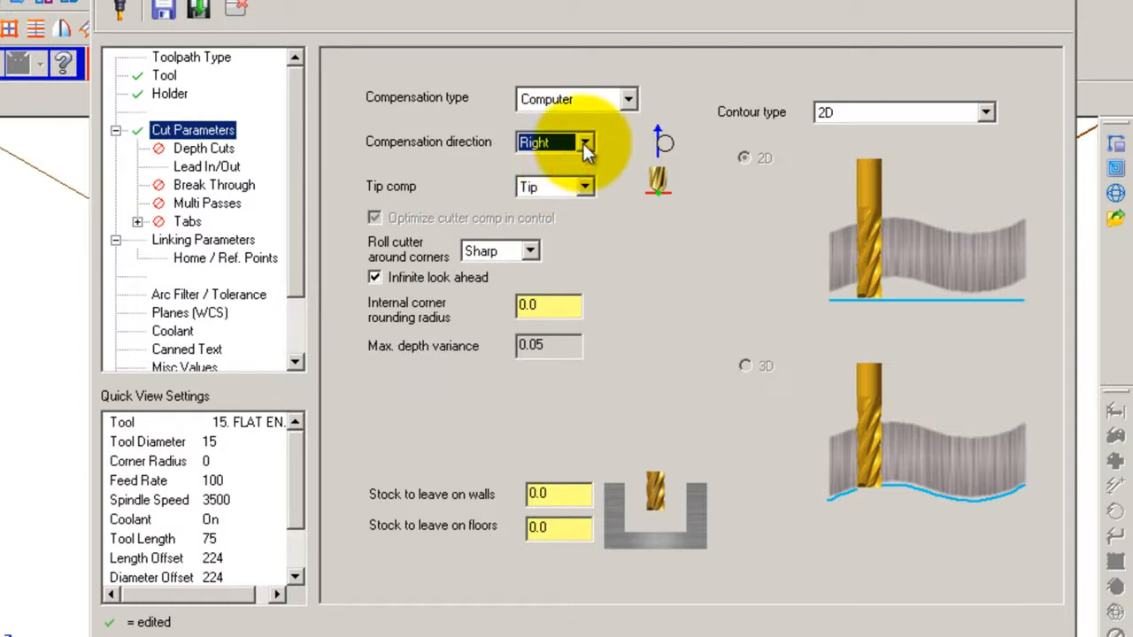
left_click(583, 143)
left_click(574, 163)
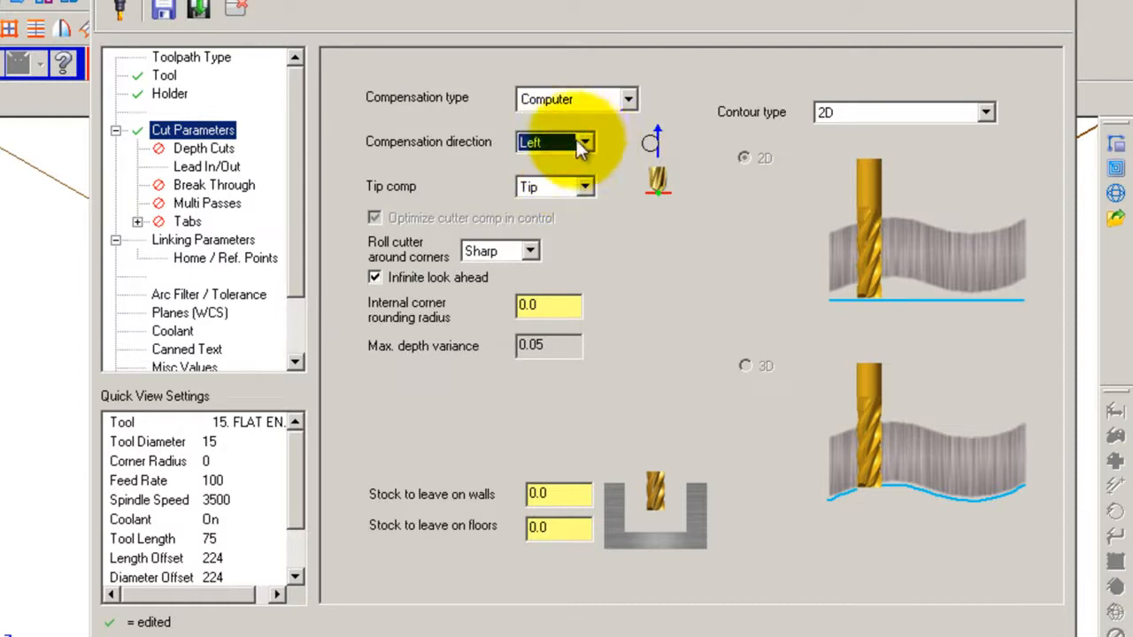
left_click(586, 144)
left_click(586, 144)
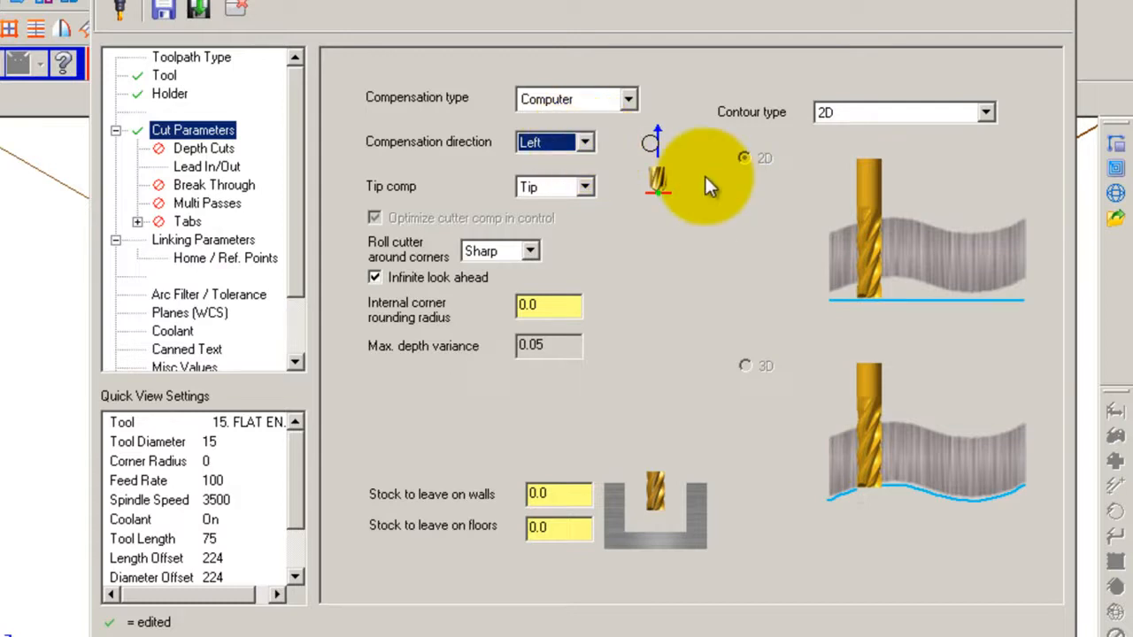
left_click(585, 142)
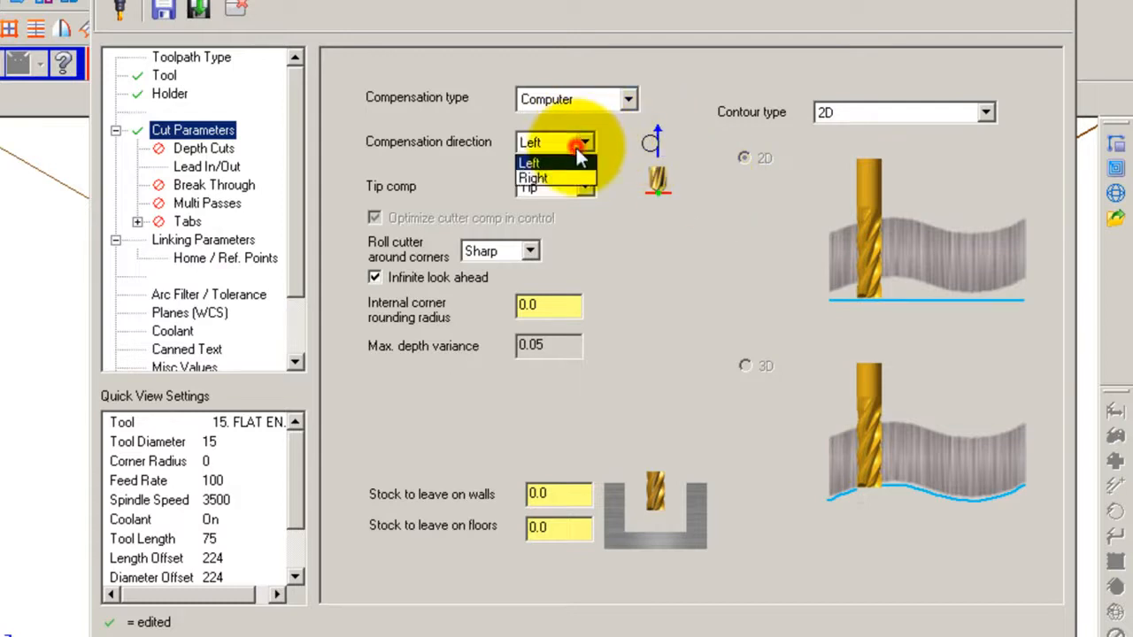
left_click(572, 180)
left_click(584, 144)
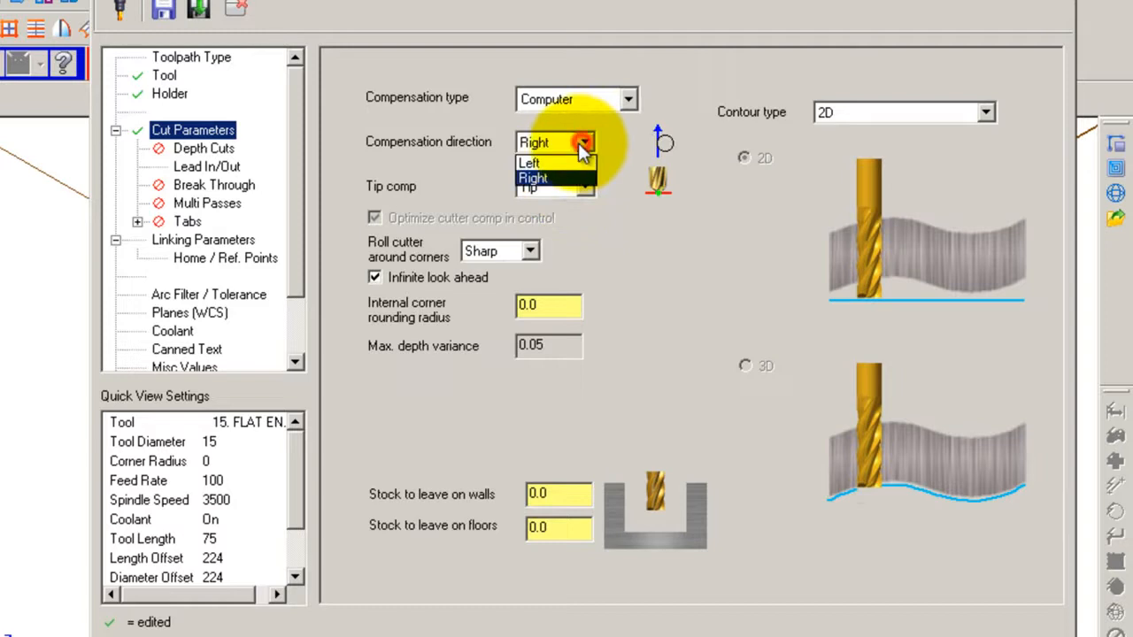
left_click(566, 178)
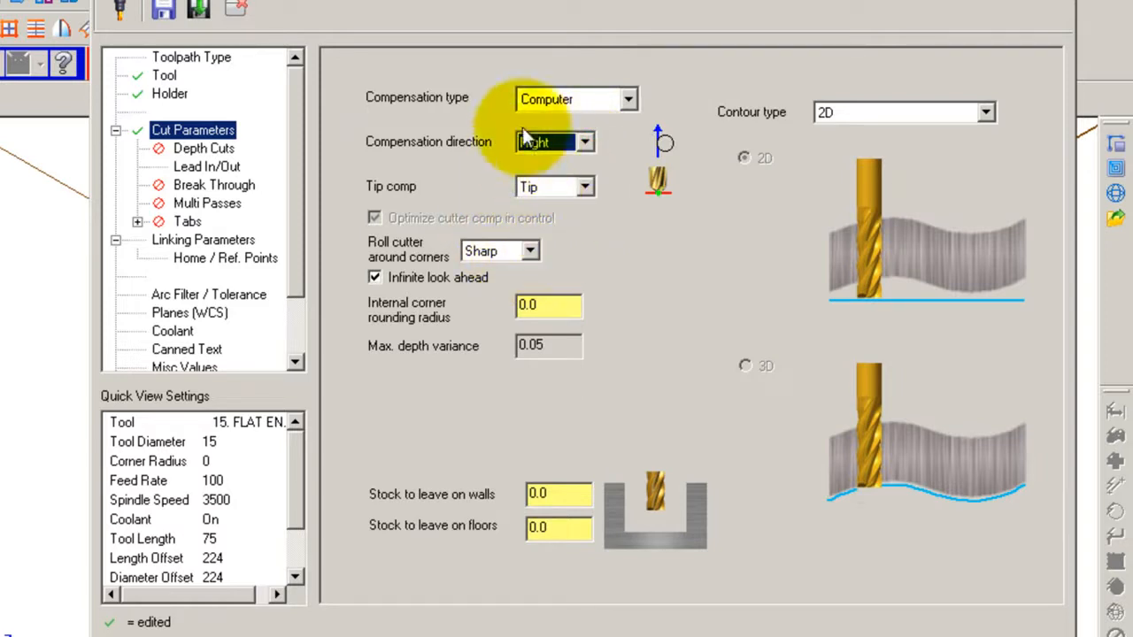
- Enable depth cuts for the contour with a max rough step of 5 and keep the tool down
left_click(216, 150)
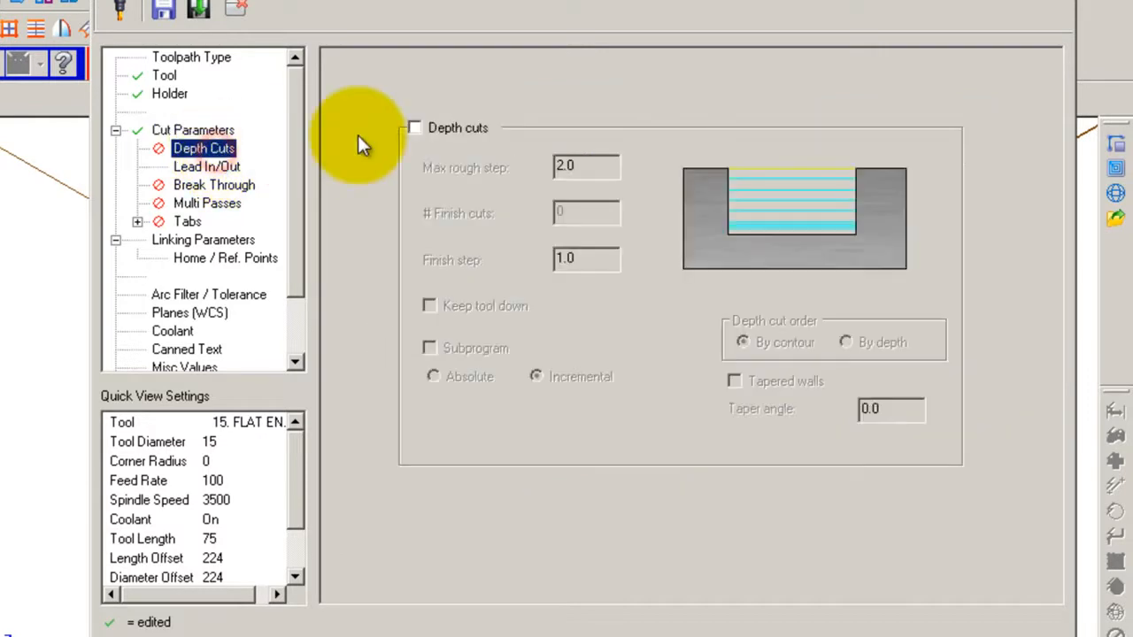
left_click(414, 128)
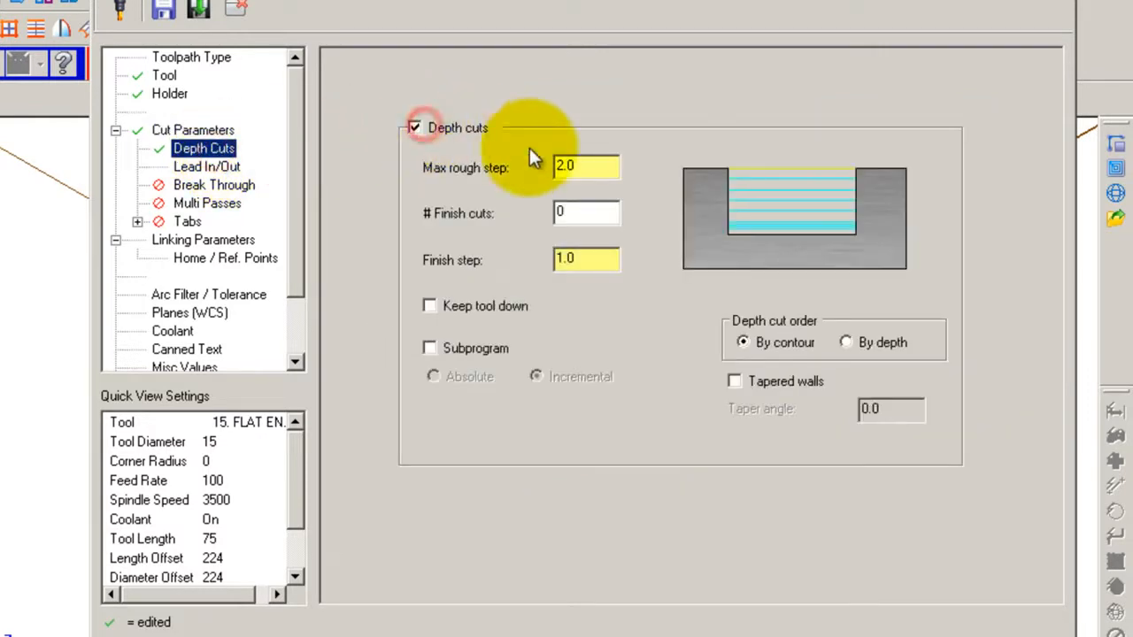
double_click(593, 164)
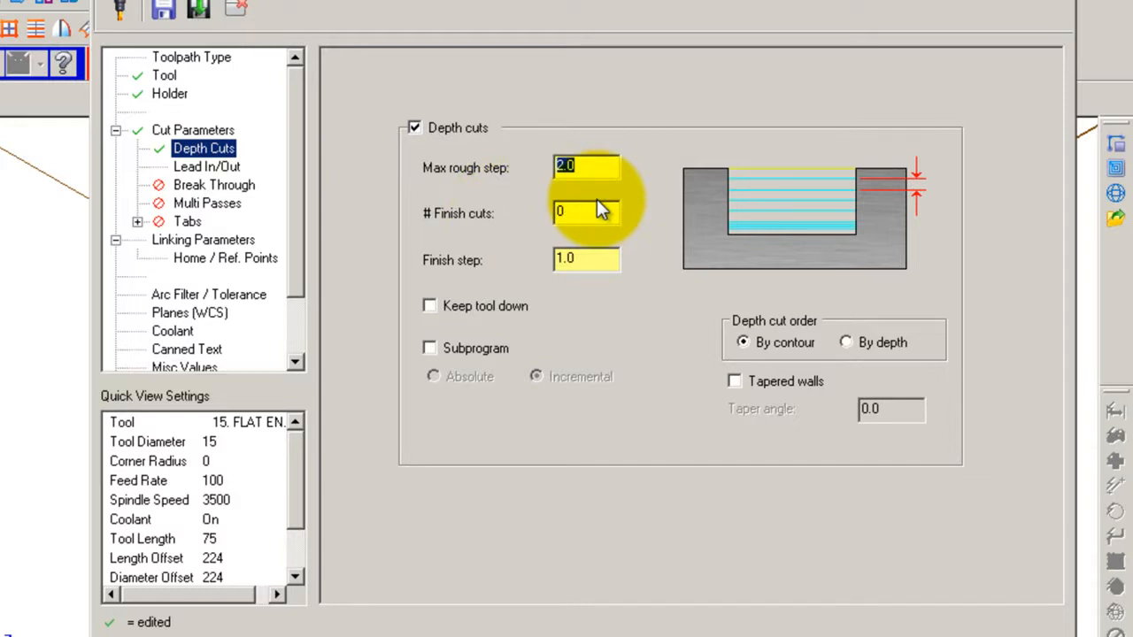
type("5")
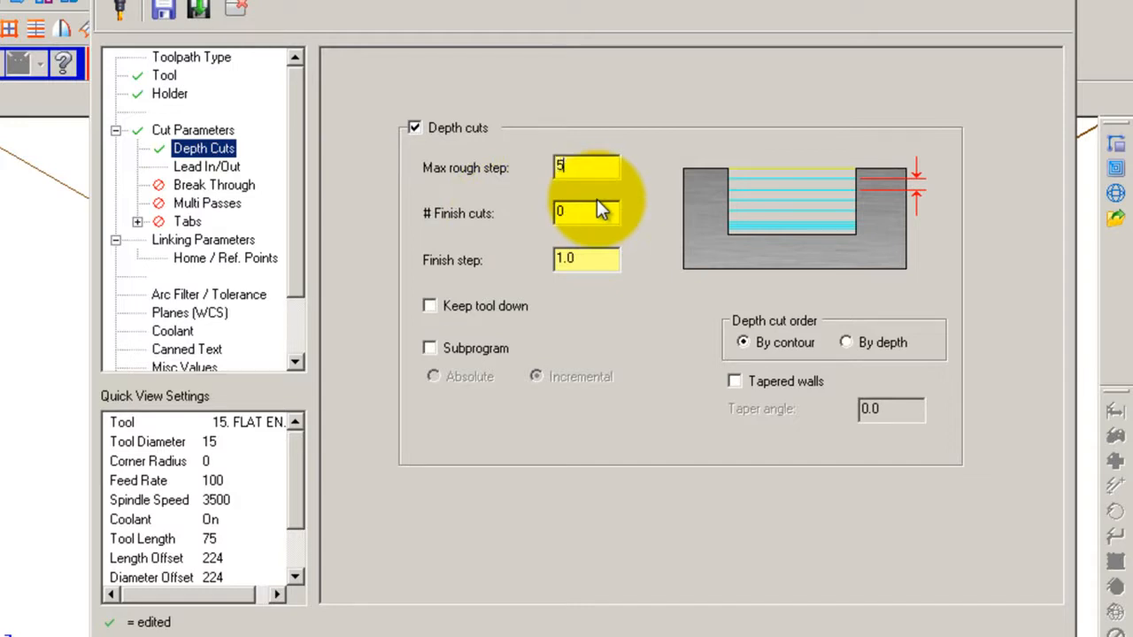
left_click(583, 257)
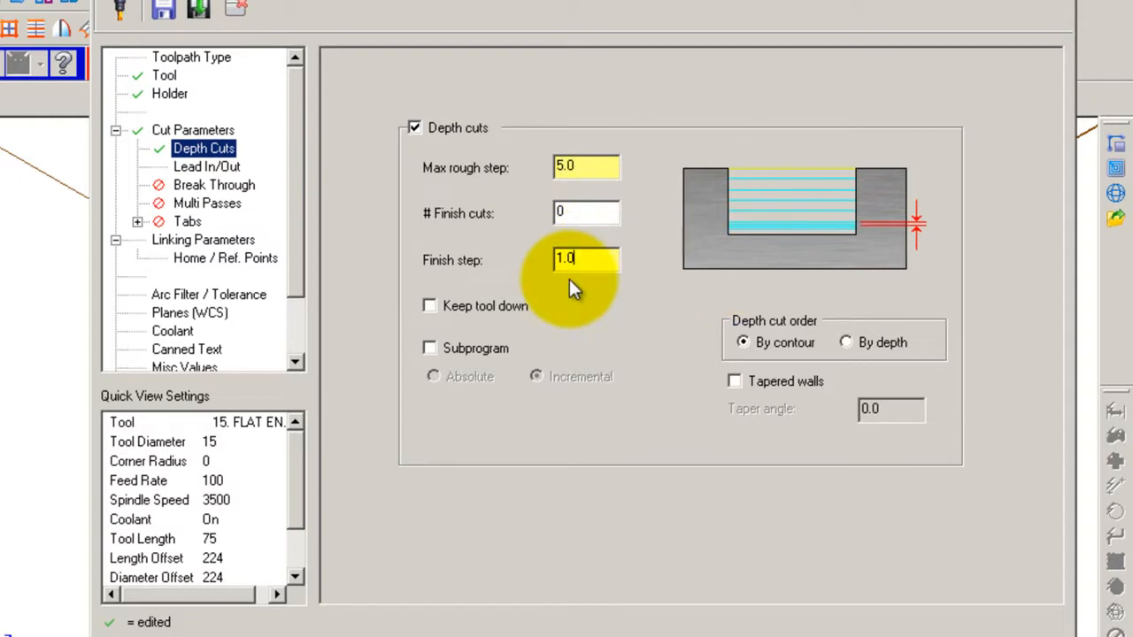
left_click(454, 309)
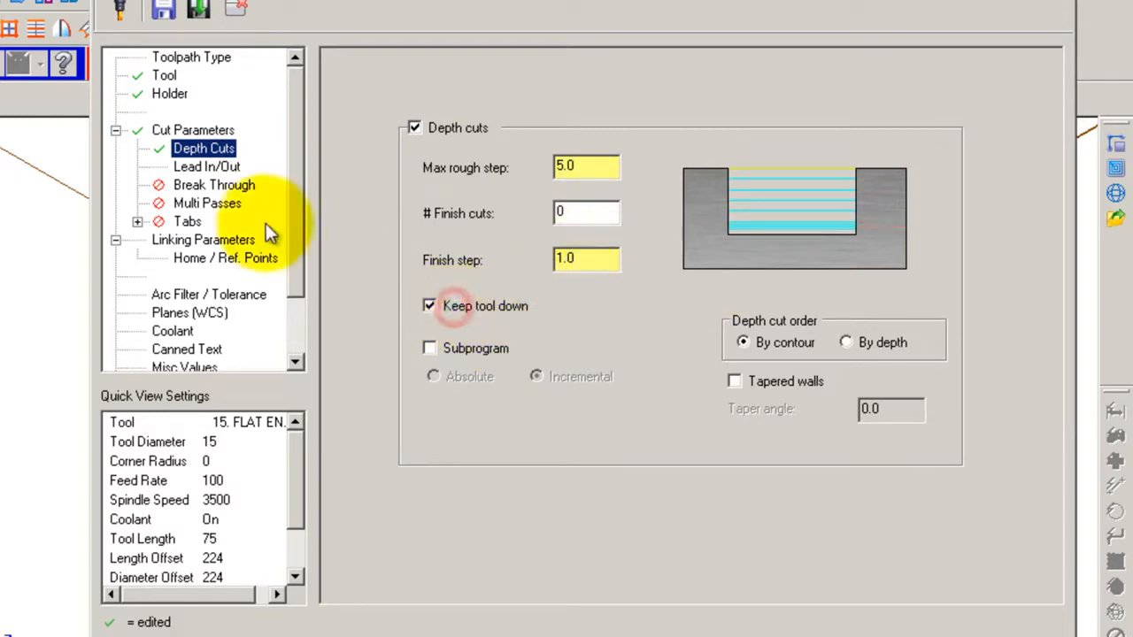
- Enable break through for the outer contour cut
left_click(208, 168)
left_click(211, 184)
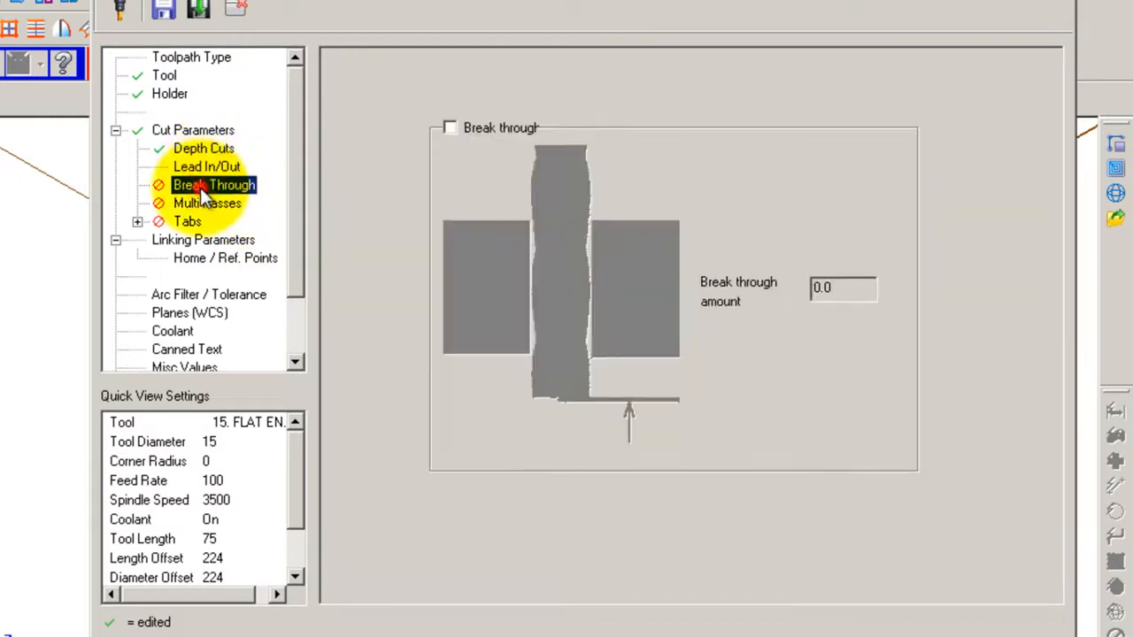
left_click(467, 135)
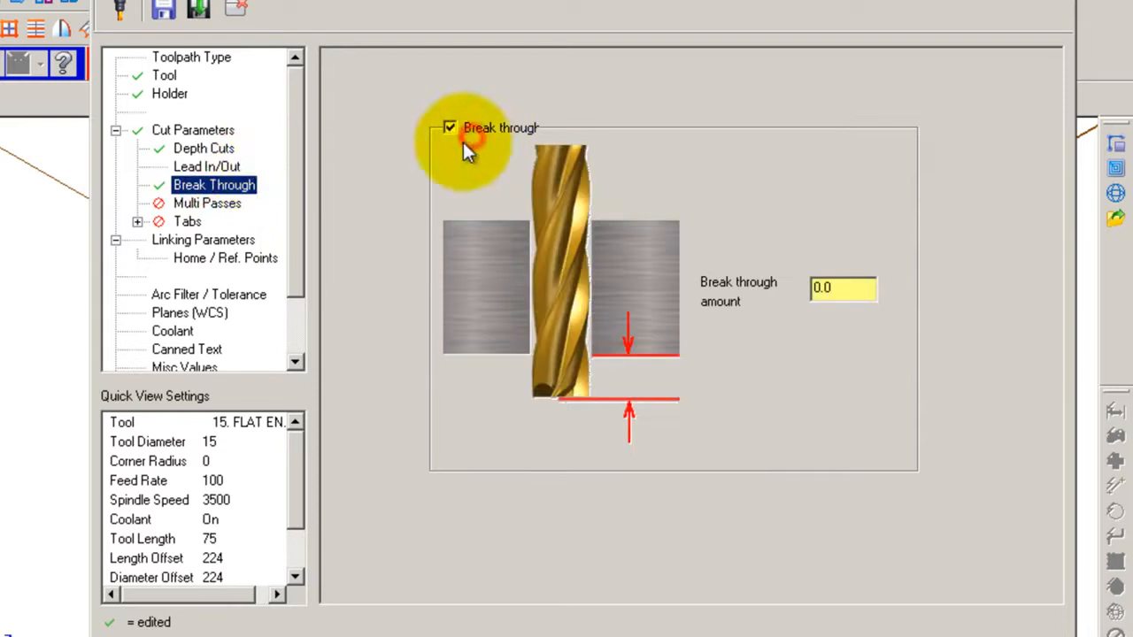
- Enable multi passes with 2 finish passes and keep the tool down between passes
left_click(207, 203)
left_click(372, 89)
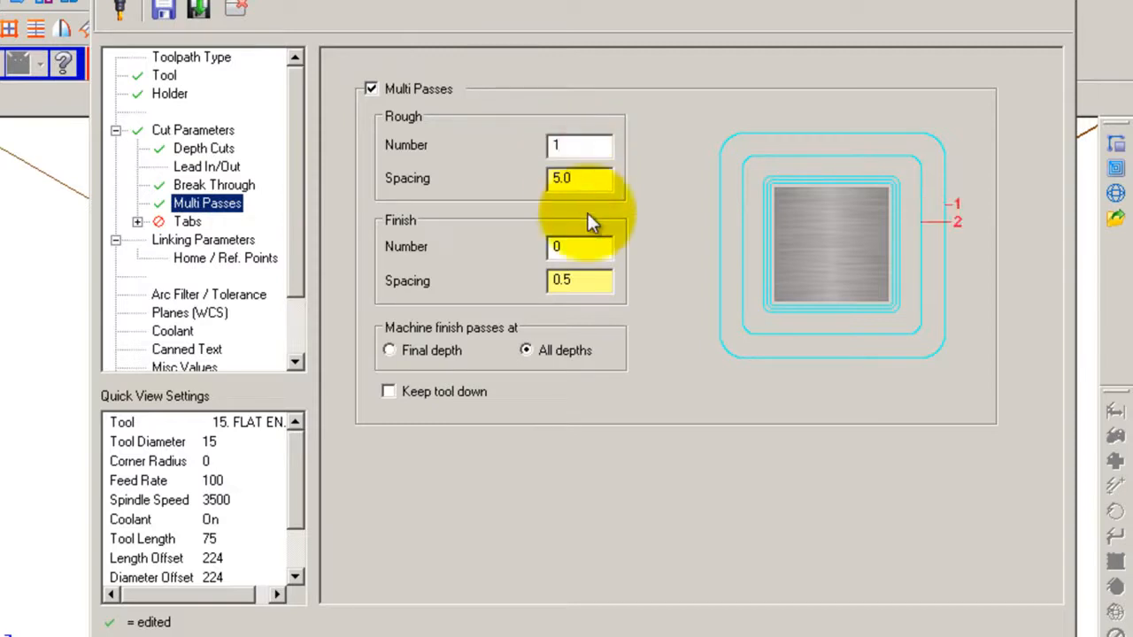
double_click(580, 248)
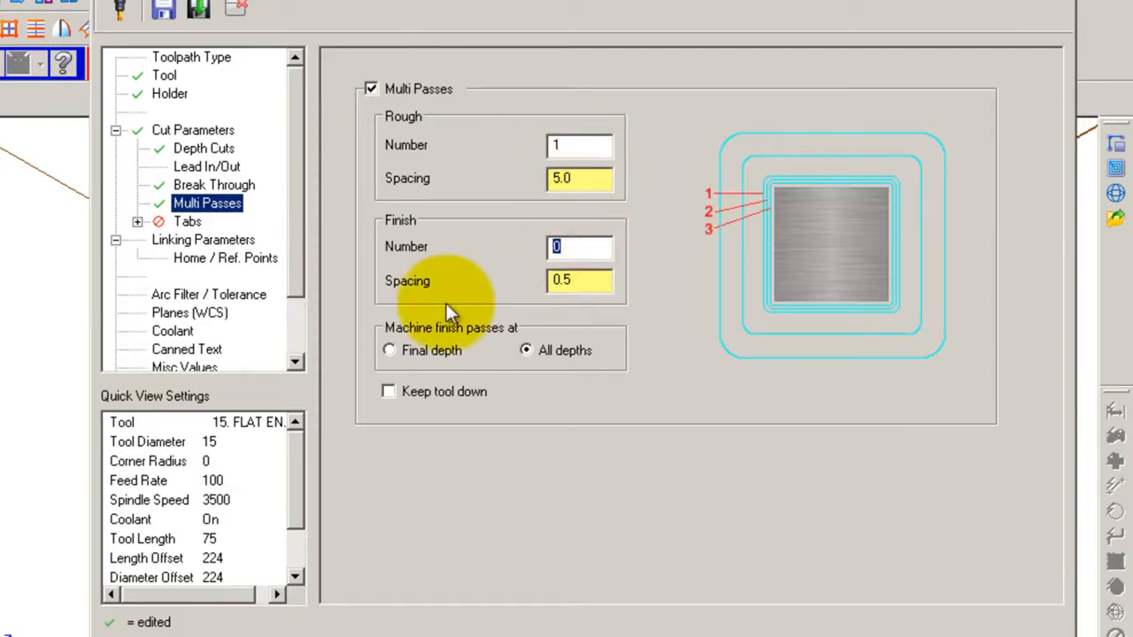
type("2")
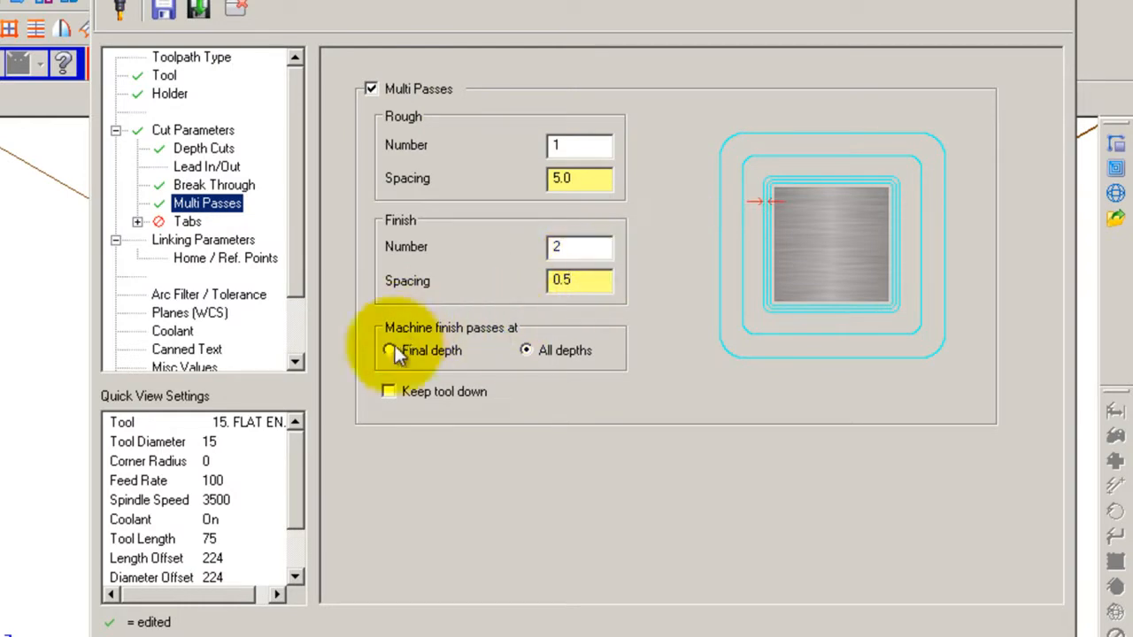
left_click(398, 393)
left_click(190, 222)
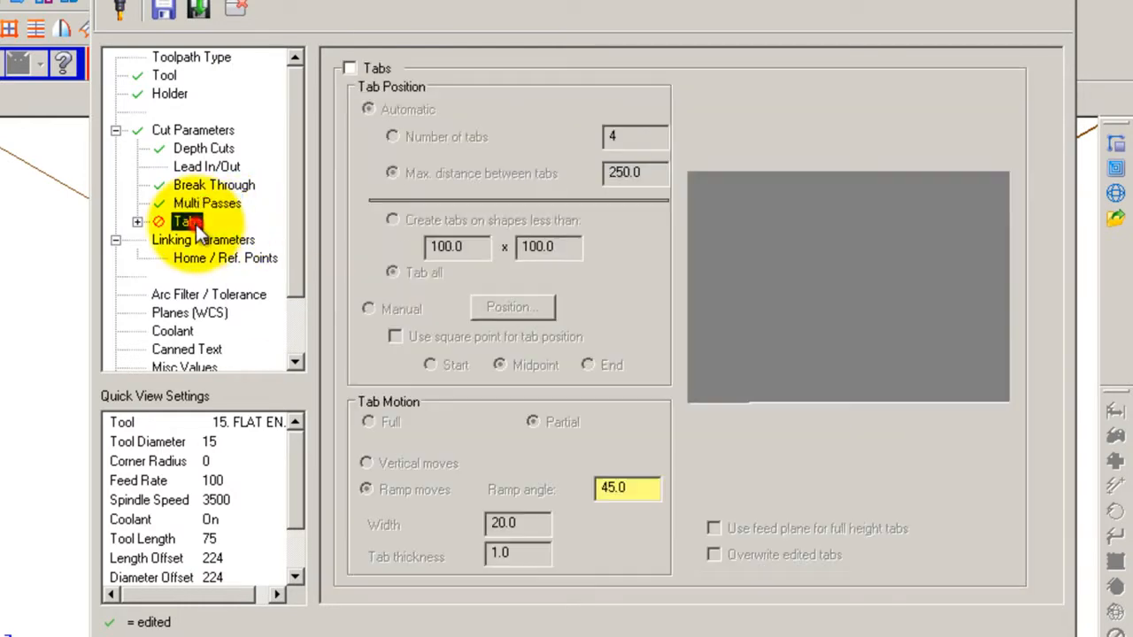
- Set the contour's incremental retract height to 50 and feed plane to 3.0
left_click(215, 240)
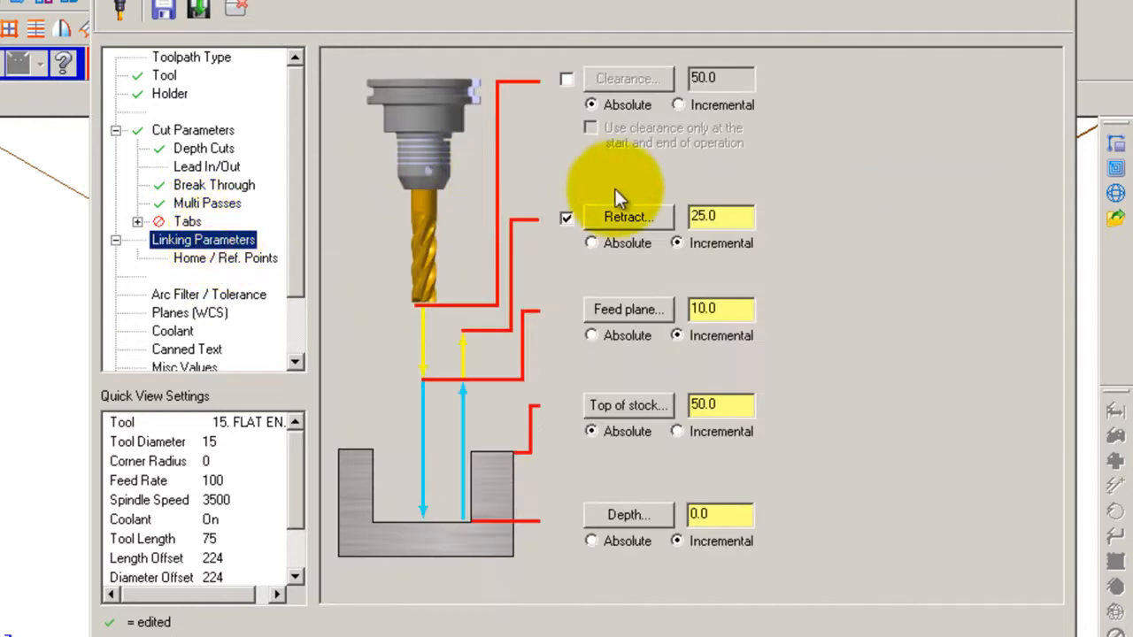
left_click_drag(465, 5, 490, 0)
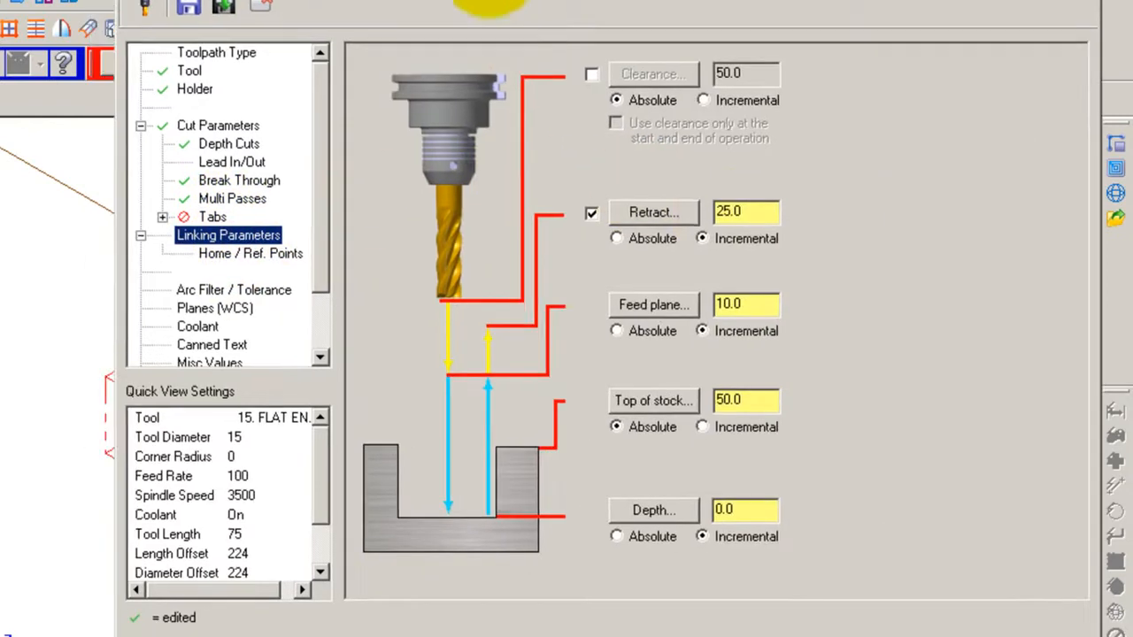
left_click(743, 215)
double_click(743, 215)
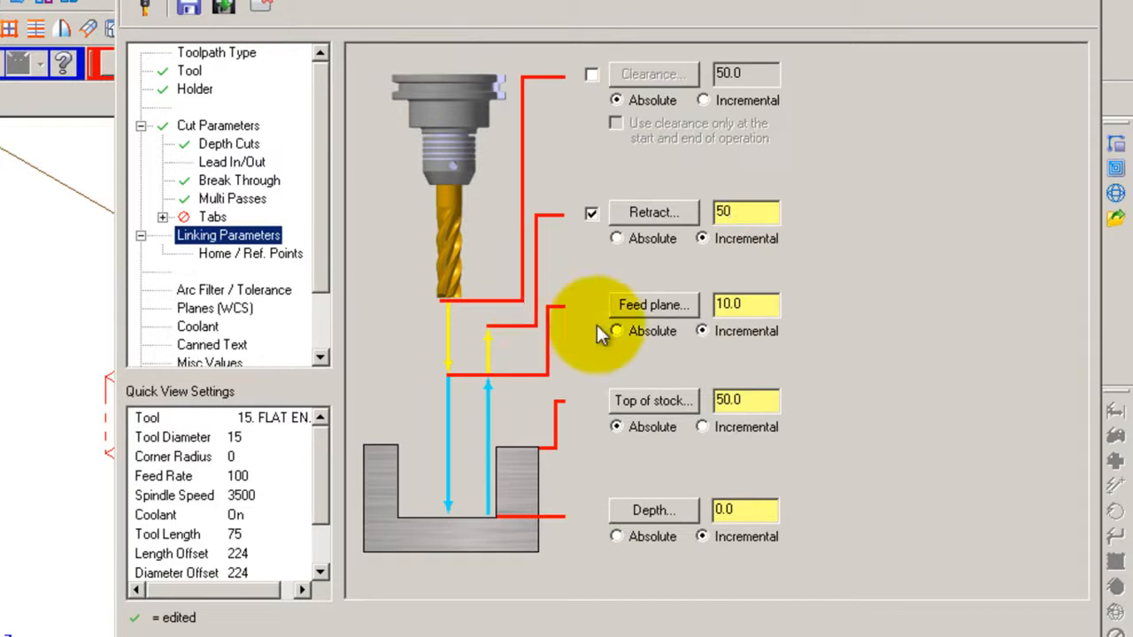
double_click(760, 307)
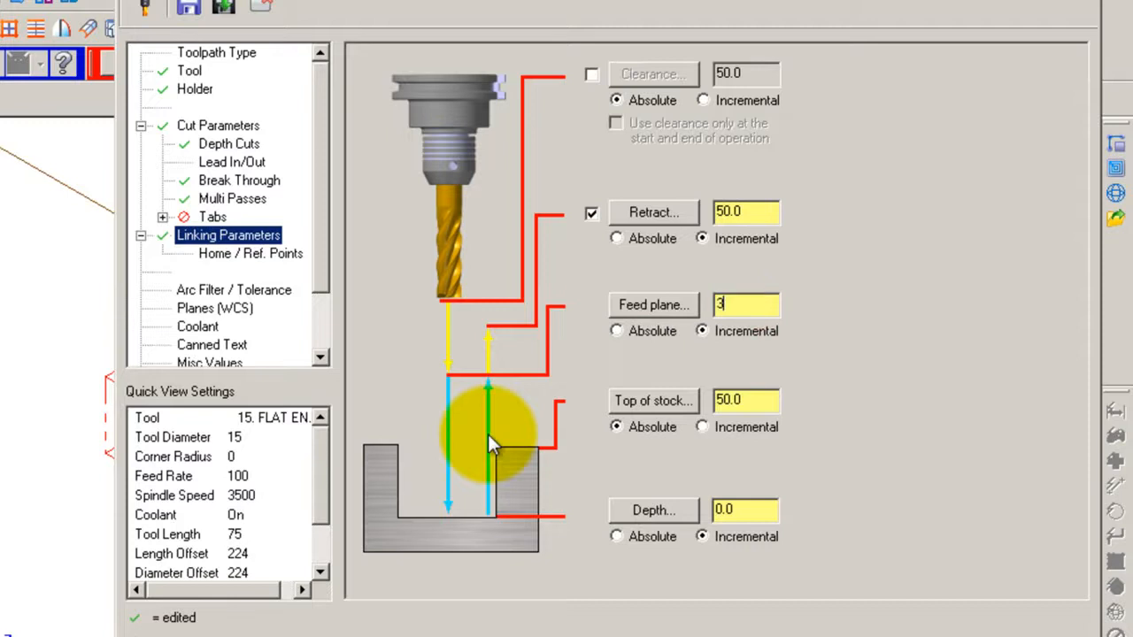
type("3.0")
- Set top of stock to 50.0 from a point on the upper outer rim and incremental depth to -0.01, then generate the contour toolpath
left_click(652, 402)
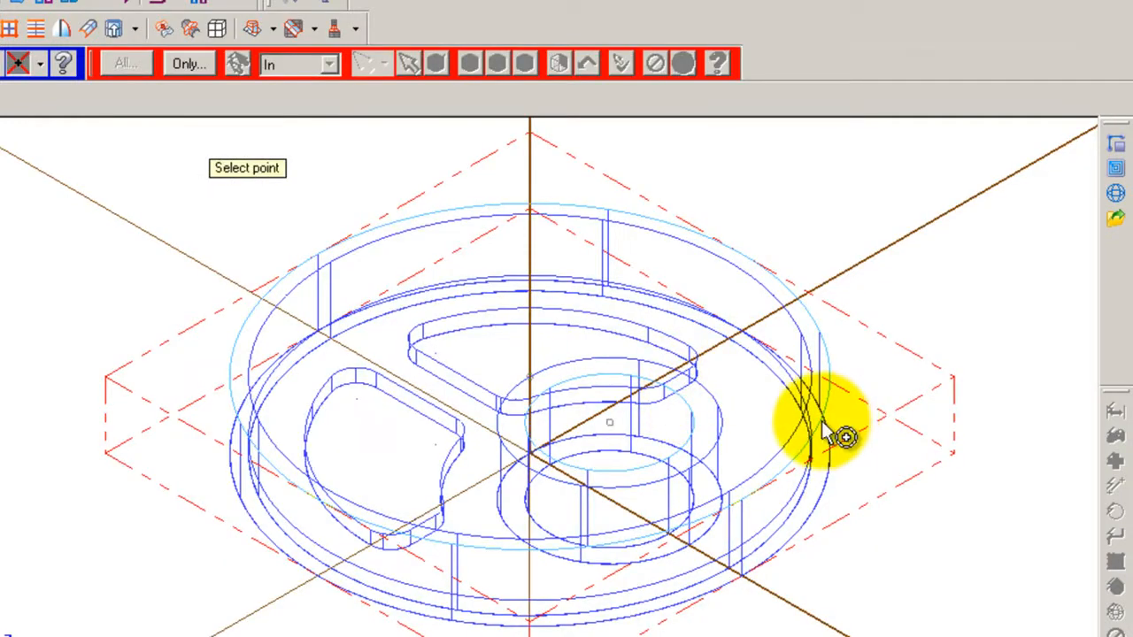
left_click(820, 421)
left_click(761, 508)
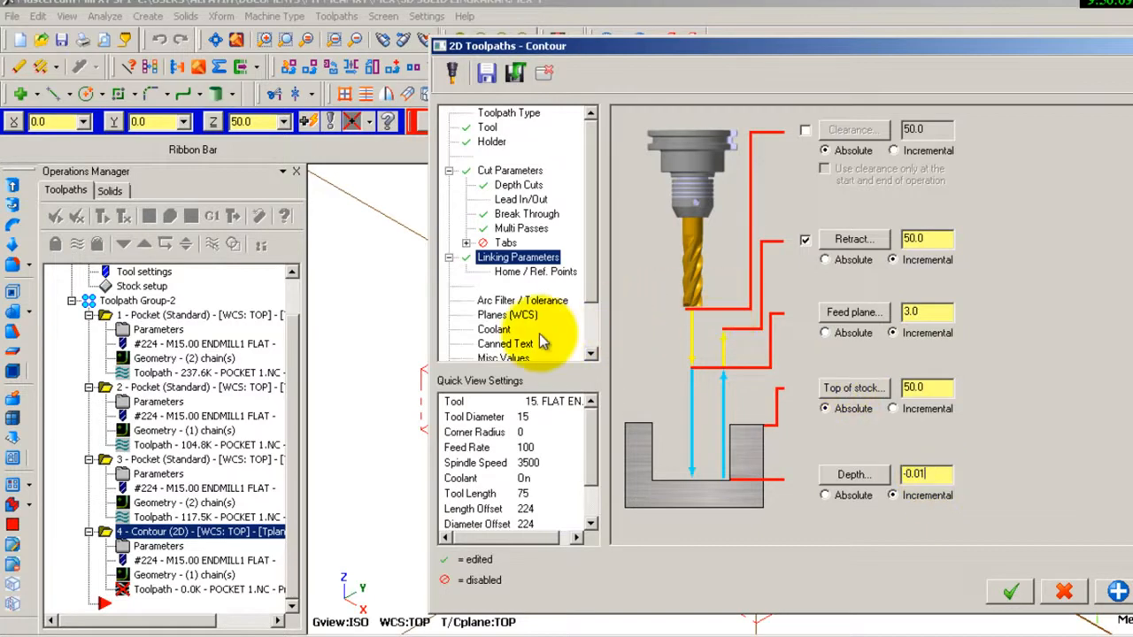
left_click(1009, 593)
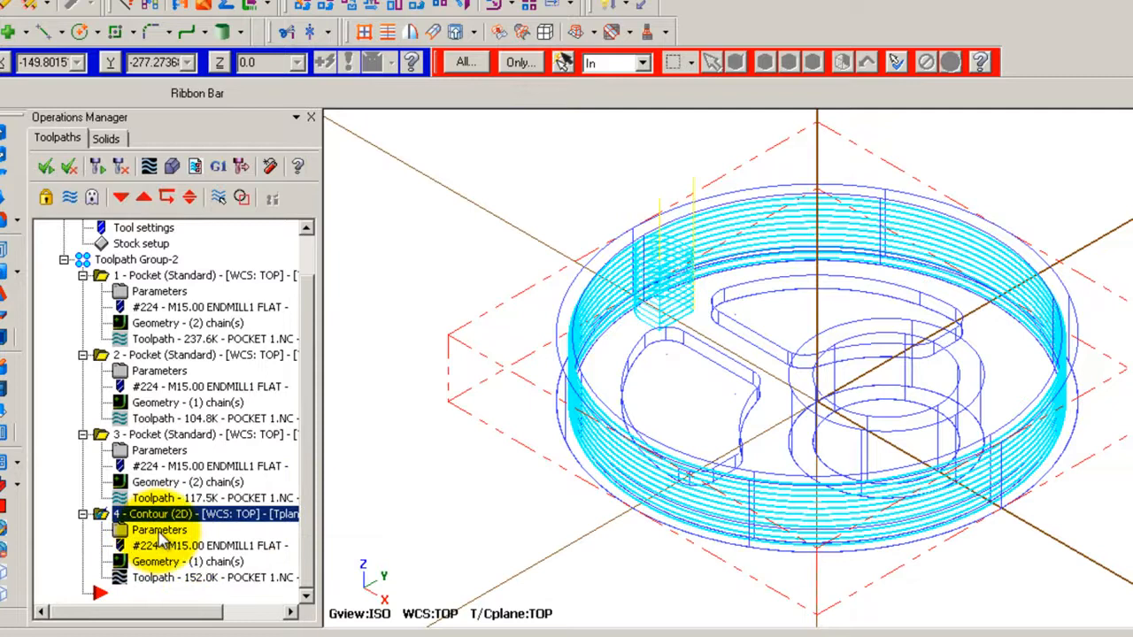
- Change the outer contour's cutter compensation direction to Left in its cut parameters and regenerate the toolpath
left_click(161, 534)
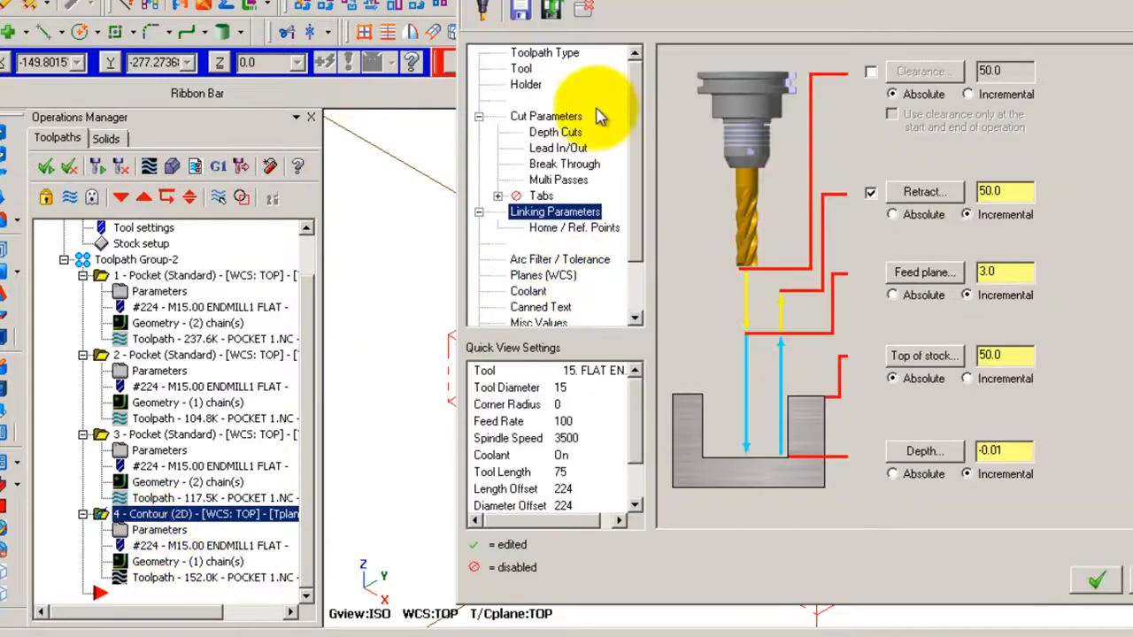
left_click(567, 149)
left_click(565, 164)
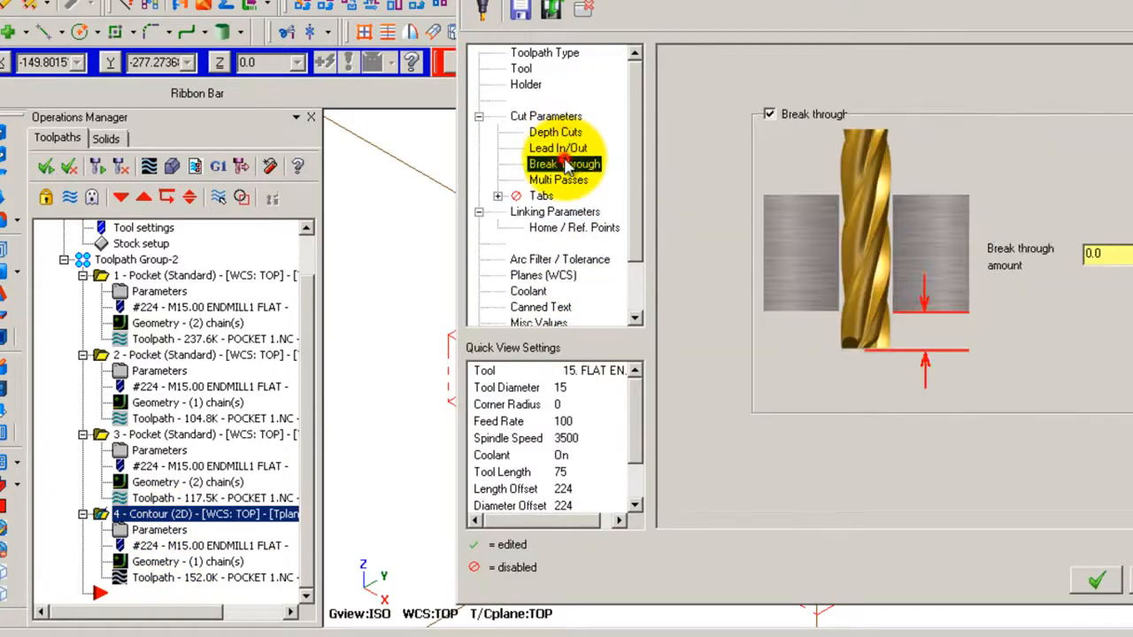
left_click(563, 133)
left_click(555, 118)
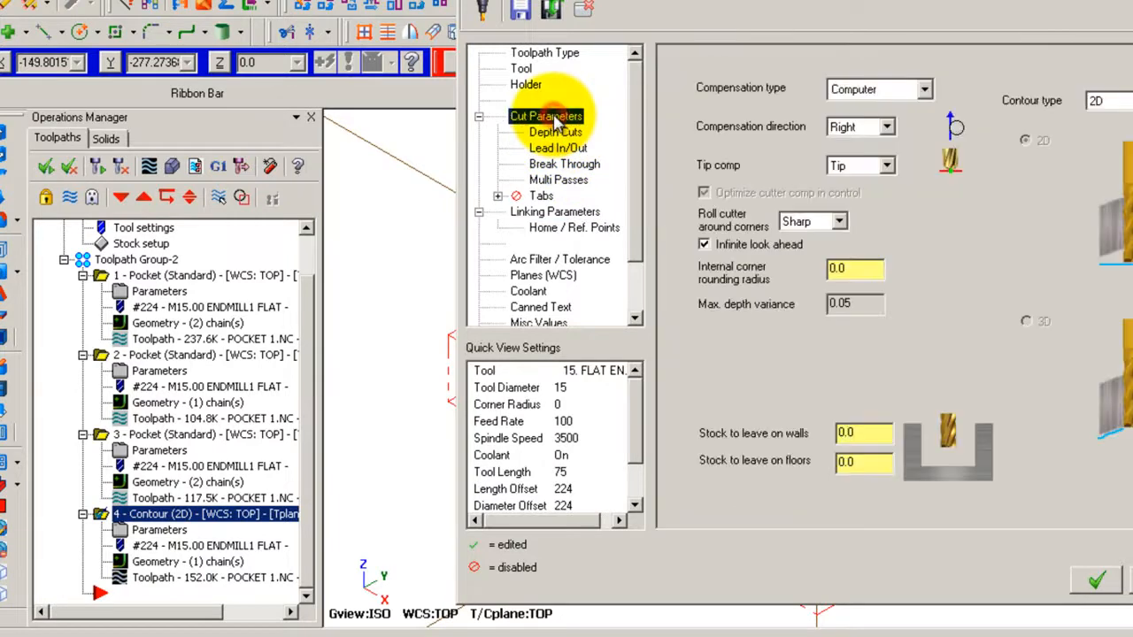
left_click(886, 126)
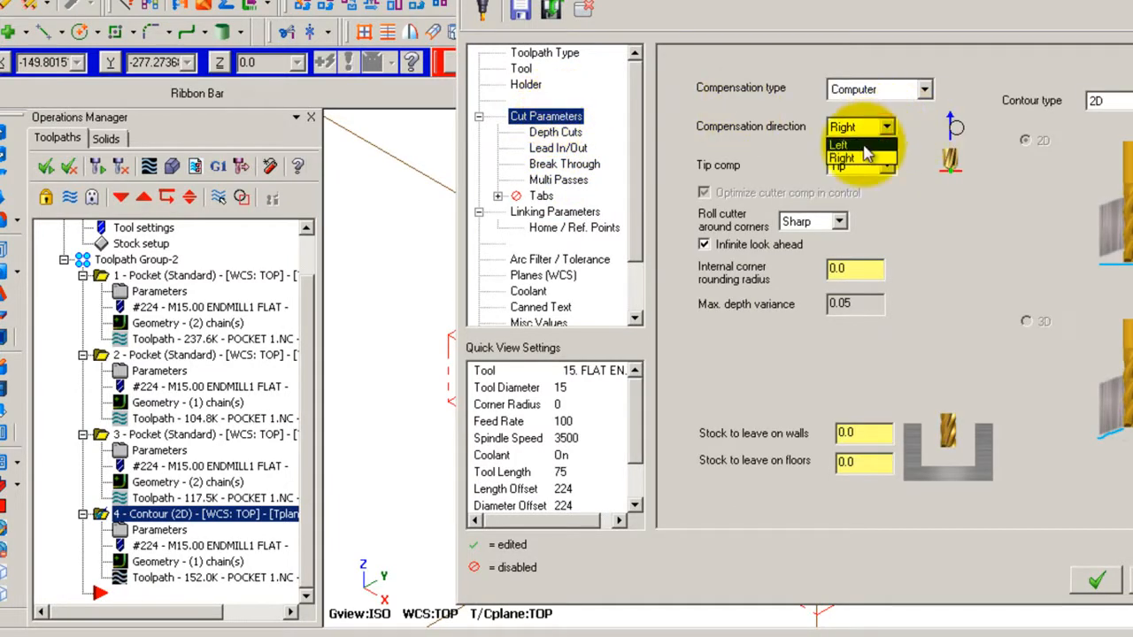
left_click(849, 144)
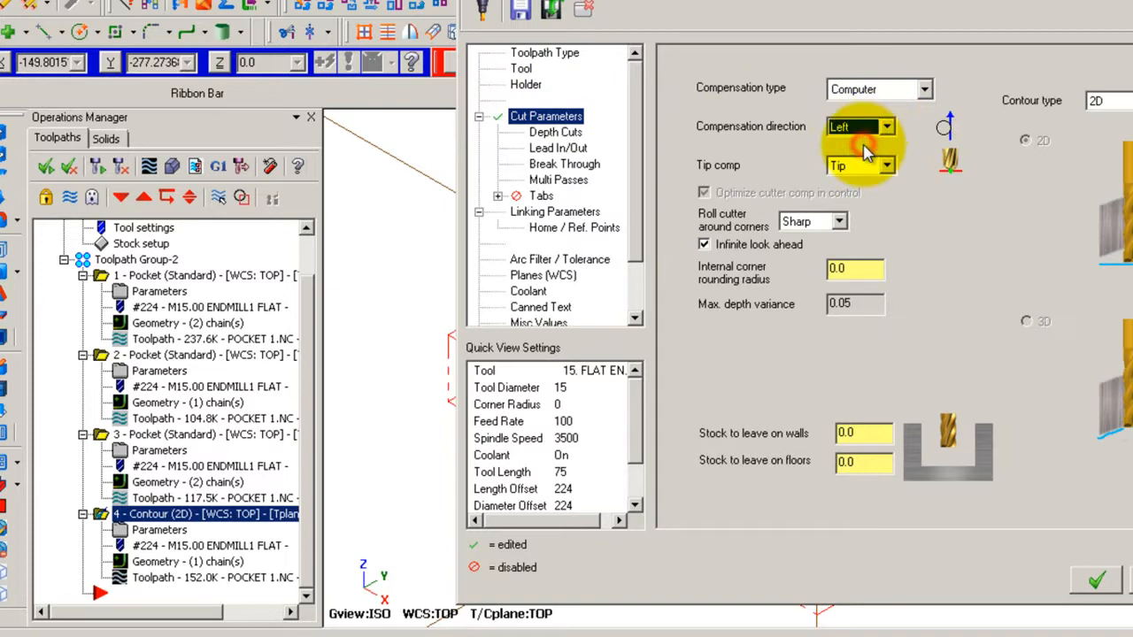
left_click(1098, 580)
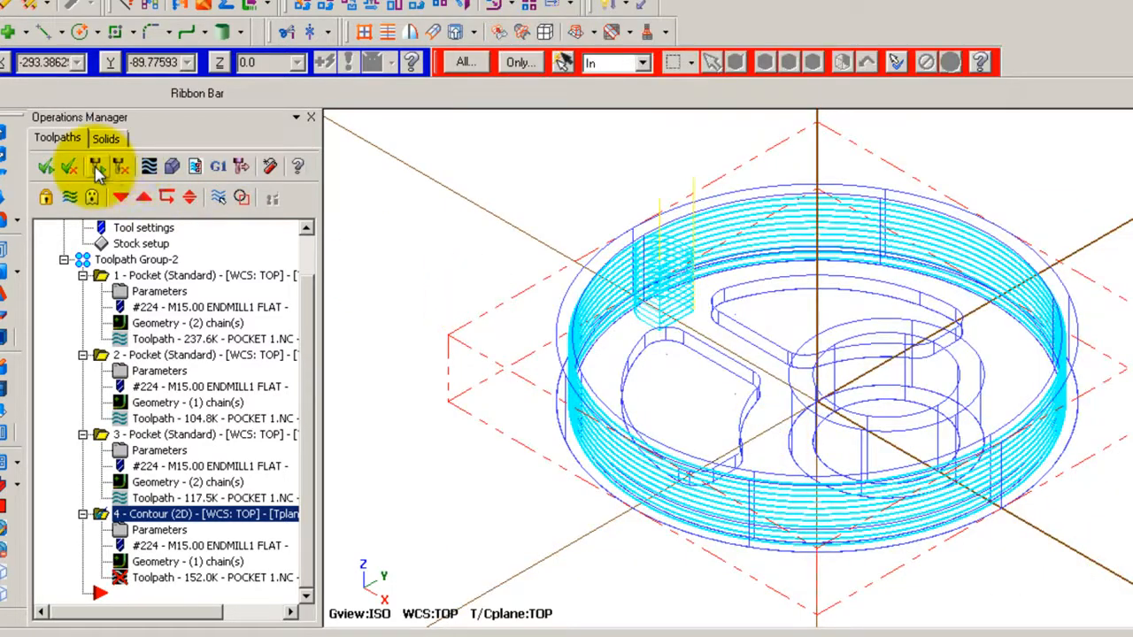
left_click(97, 170)
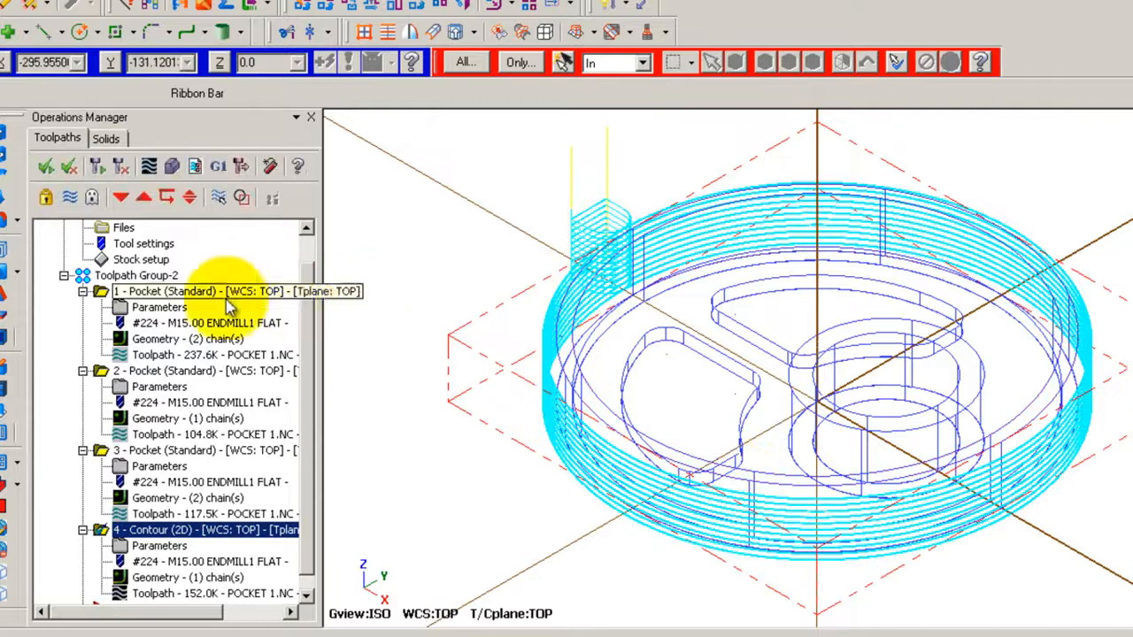
- Select all four pocket and contour operations and open them in the Verify simulation
left_click(47, 170)
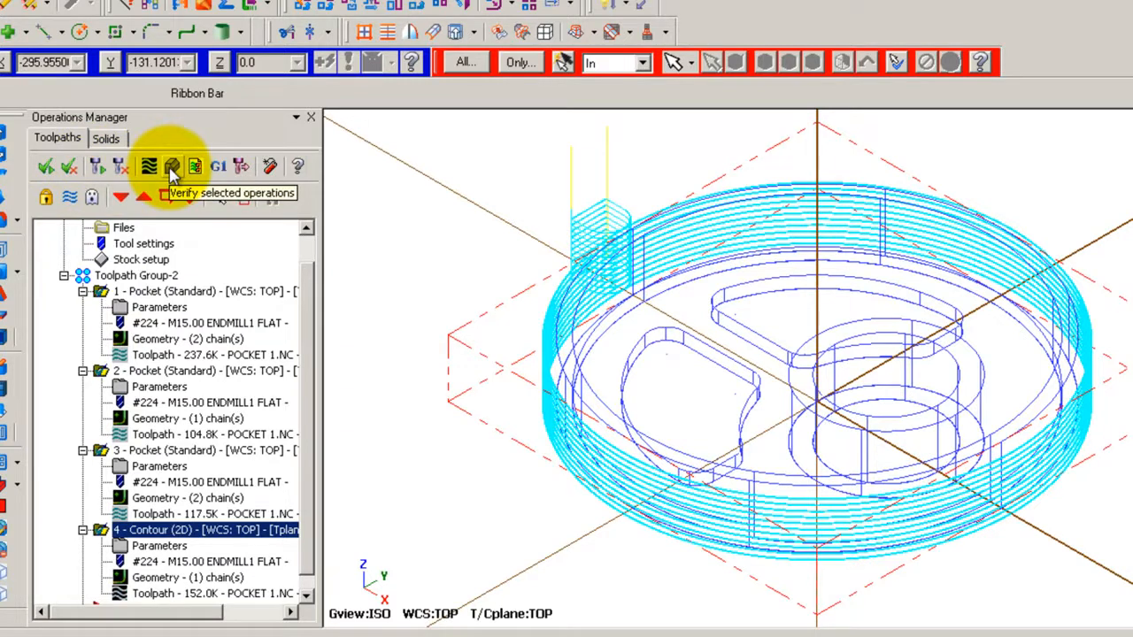
left_click(172, 169)
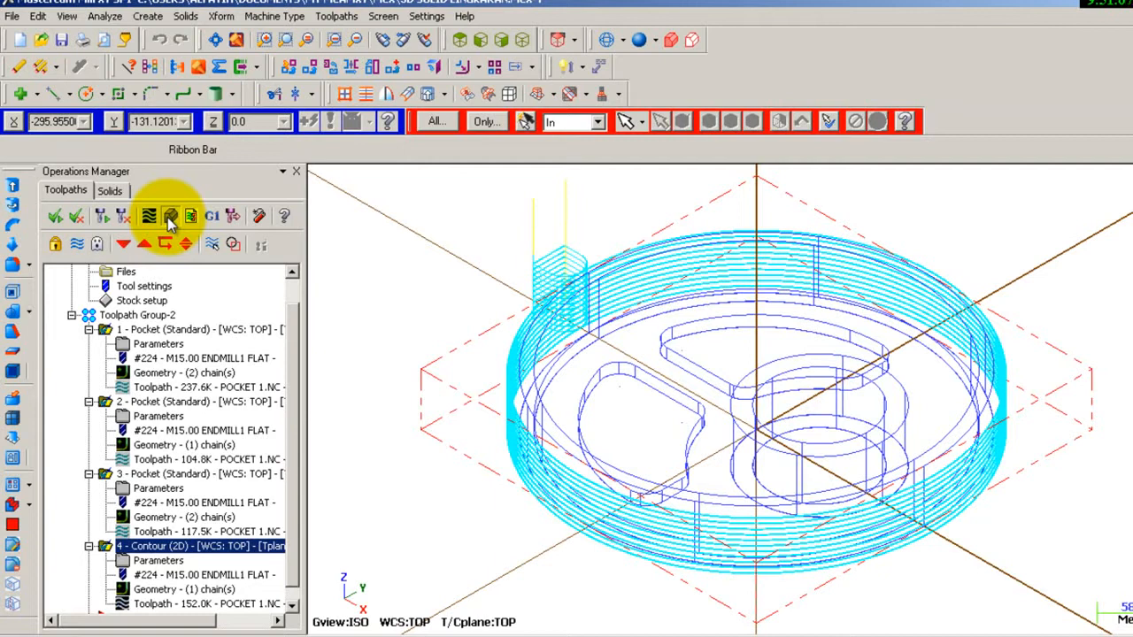
left_click(170, 218)
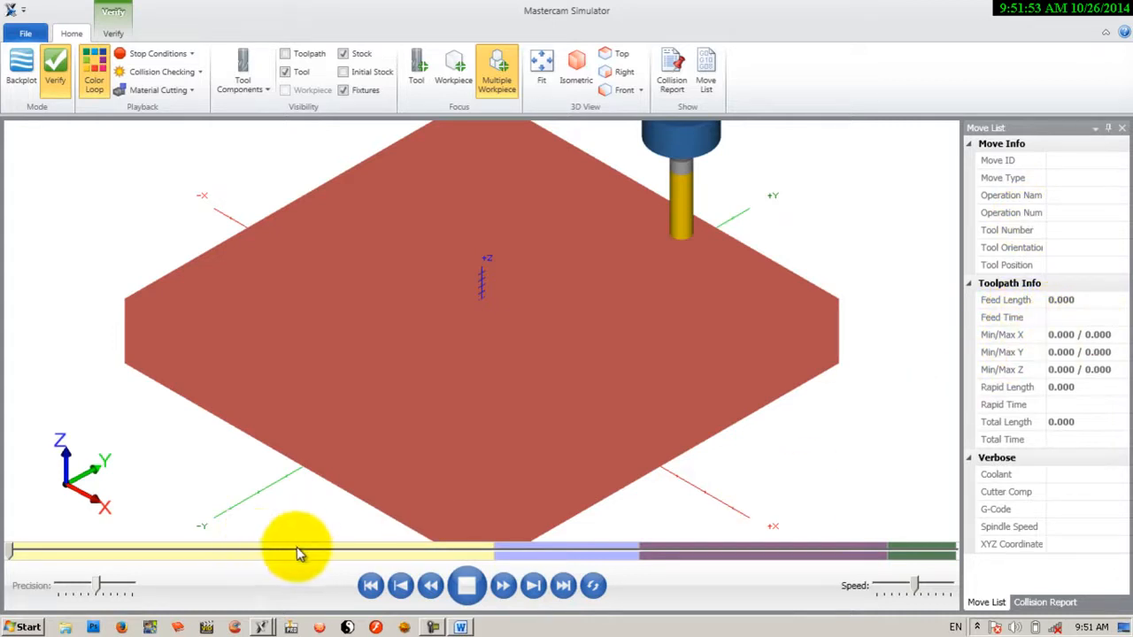
- Set the simulation playback speed to maximum and run the machining simulation through to its end
left_click_drag(488, 554, 602, 551)
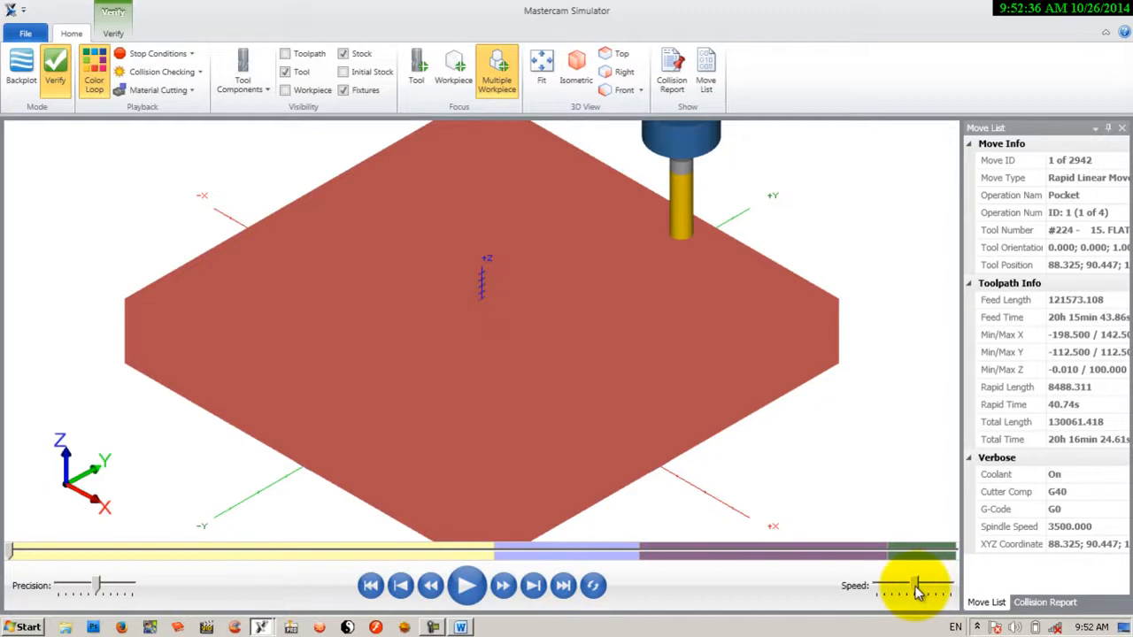
left_click_drag(919, 589, 951, 590)
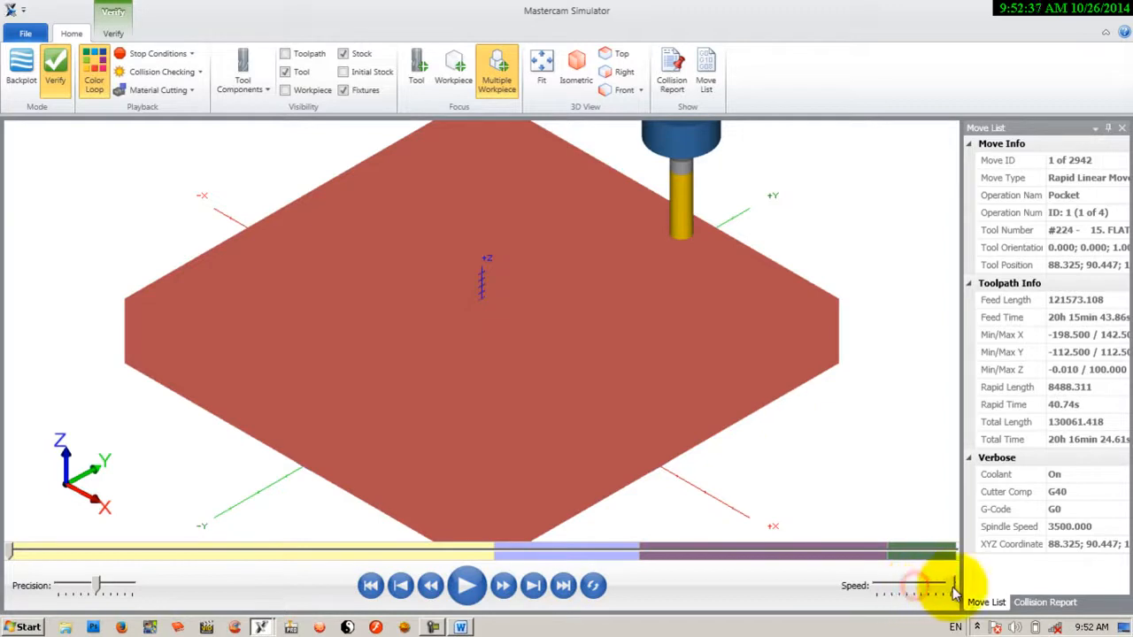
left_click(564, 586)
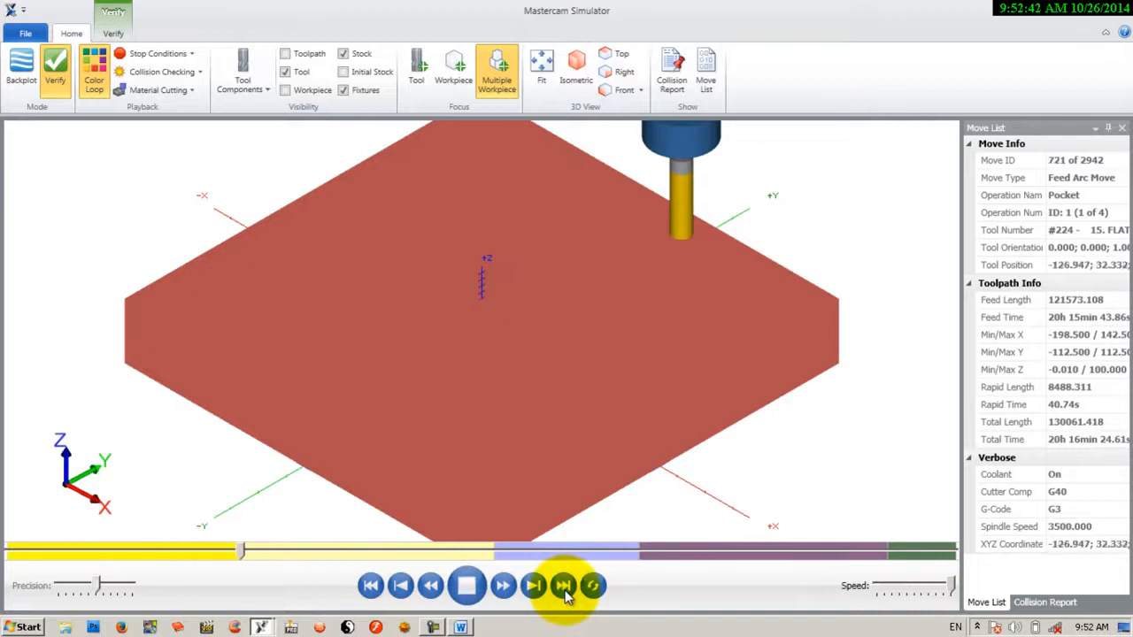